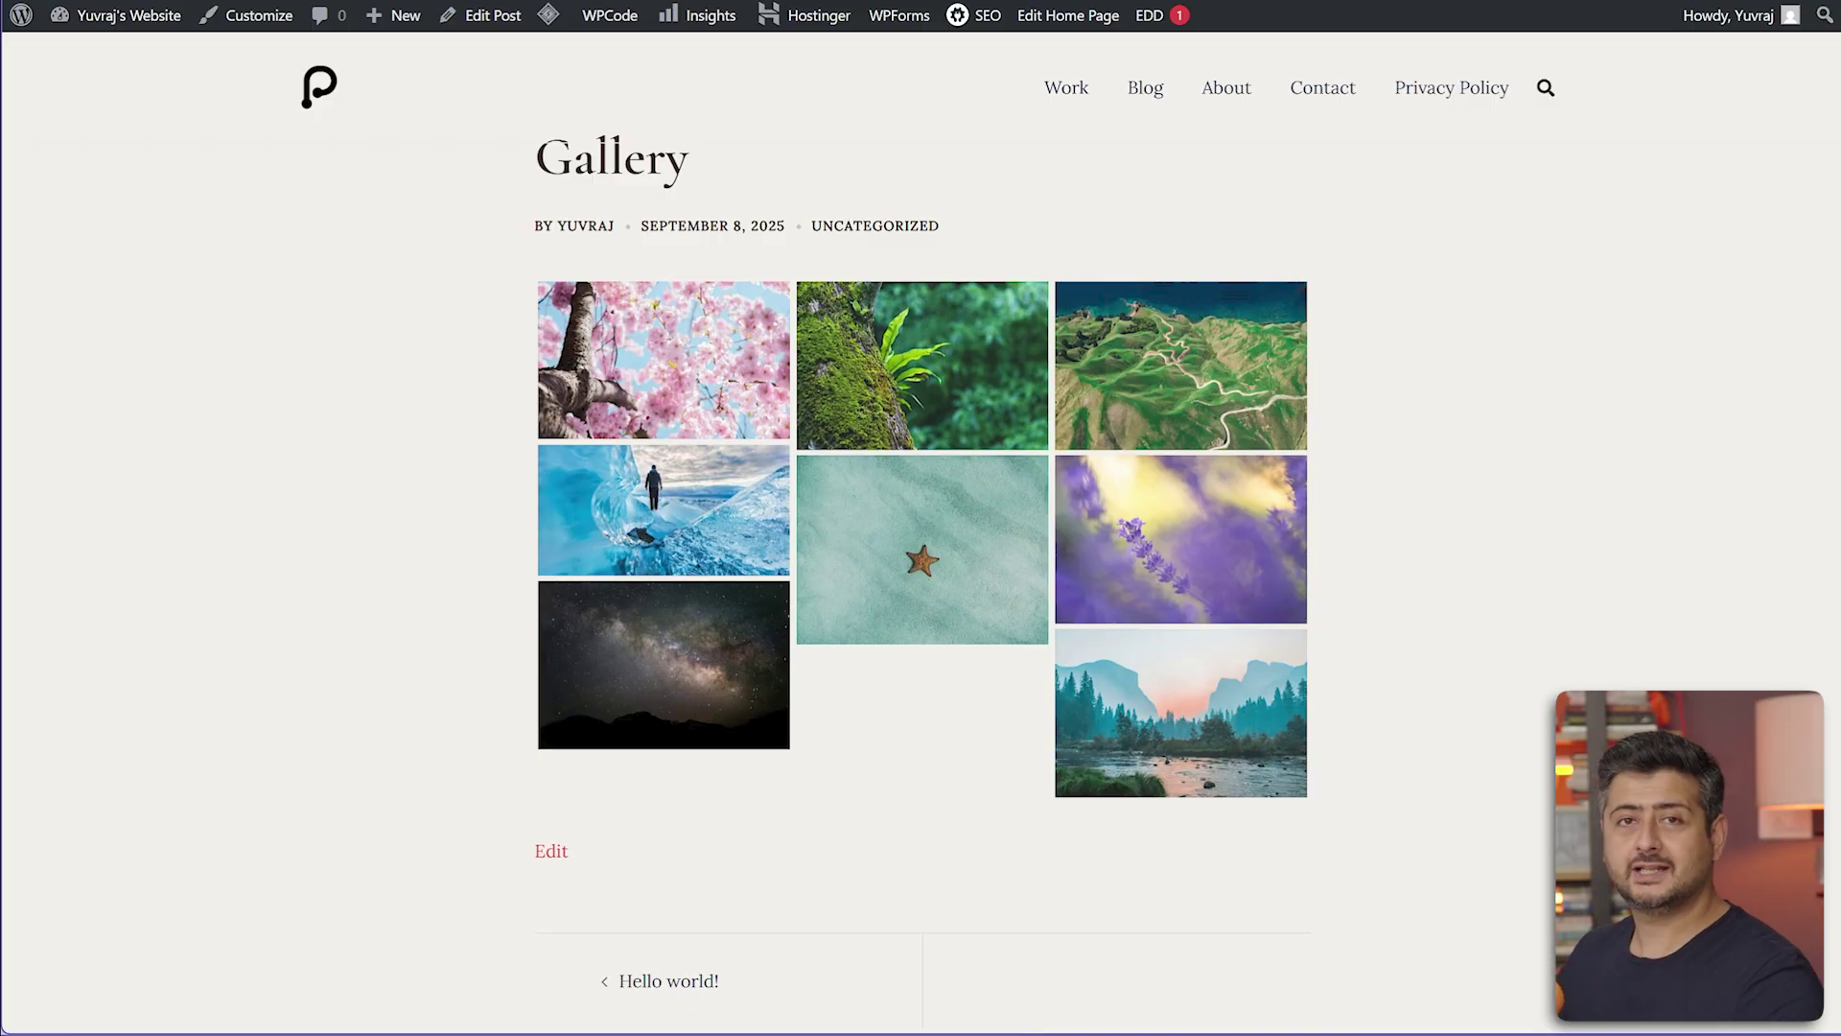
# View the mossy tree image of the gallery post at enlarged size and close it
pyautogui.click(928, 342)
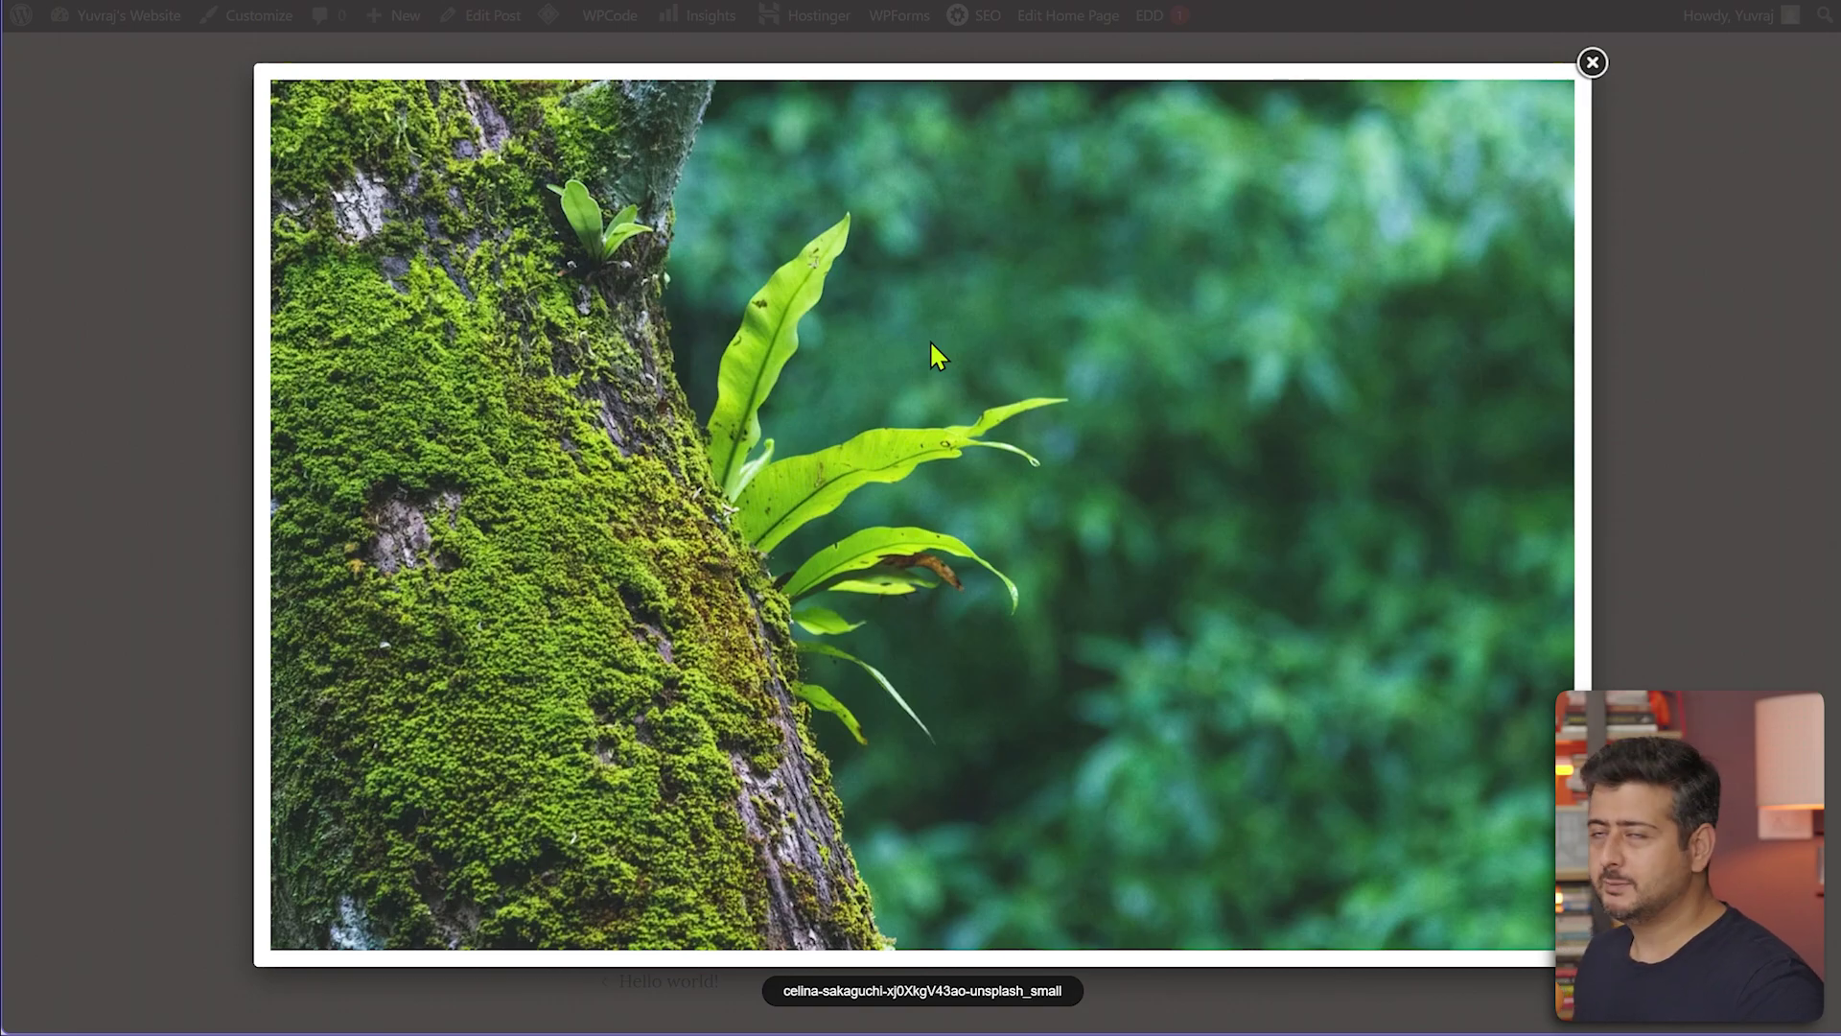
pyautogui.click(1592, 63)
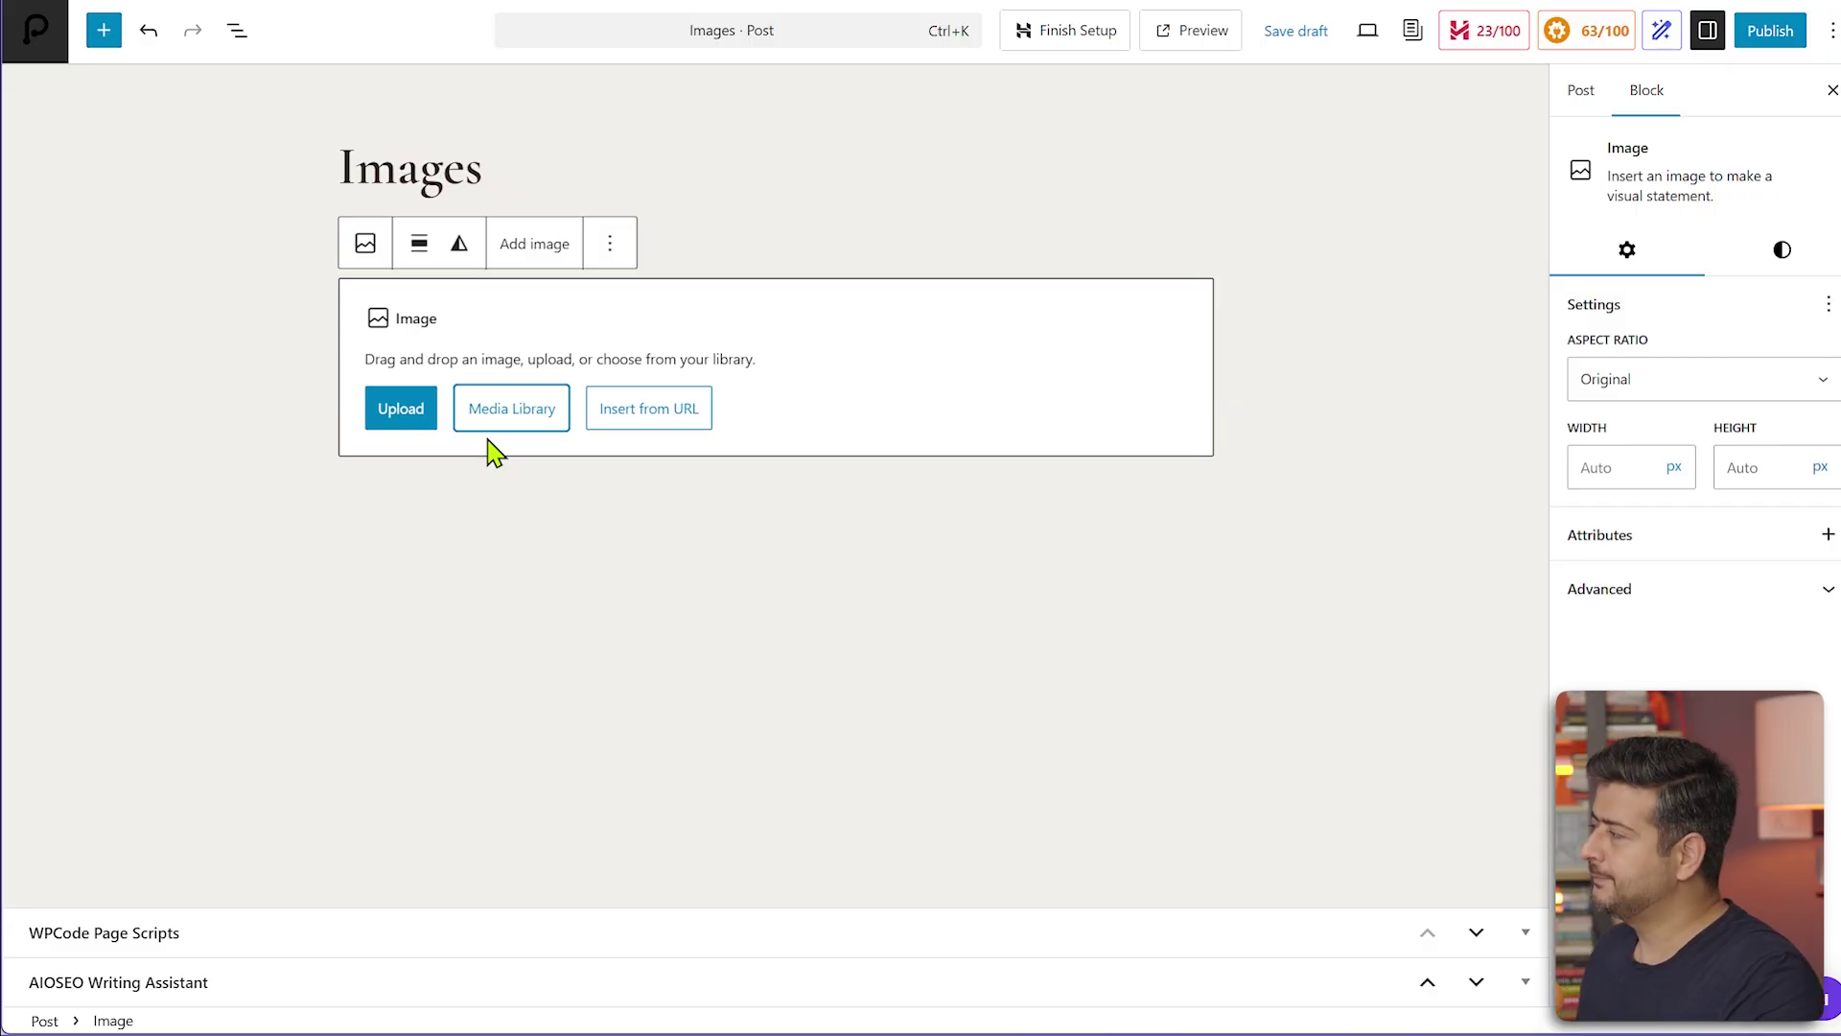
# Open the media library for the empty image block and browse its images, loading more items
pyautogui.click(489, 418)
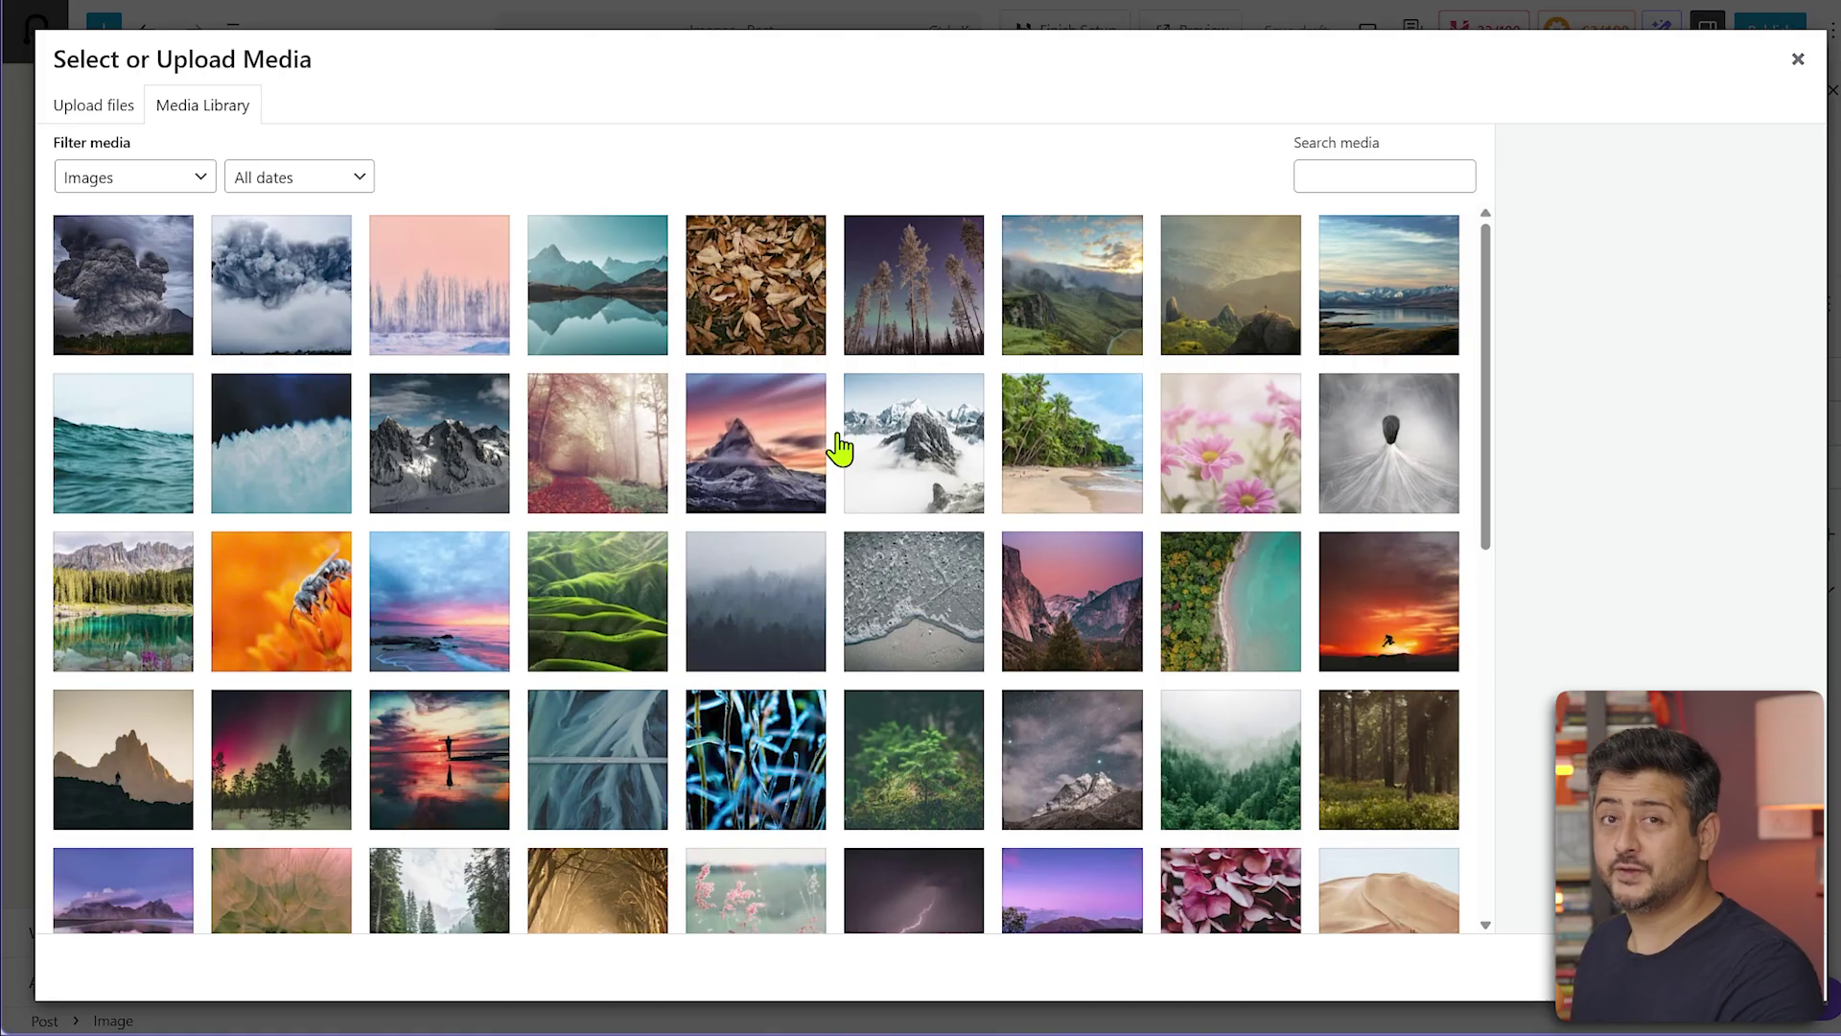
pyautogui.scroll(-8, 1045, 463)
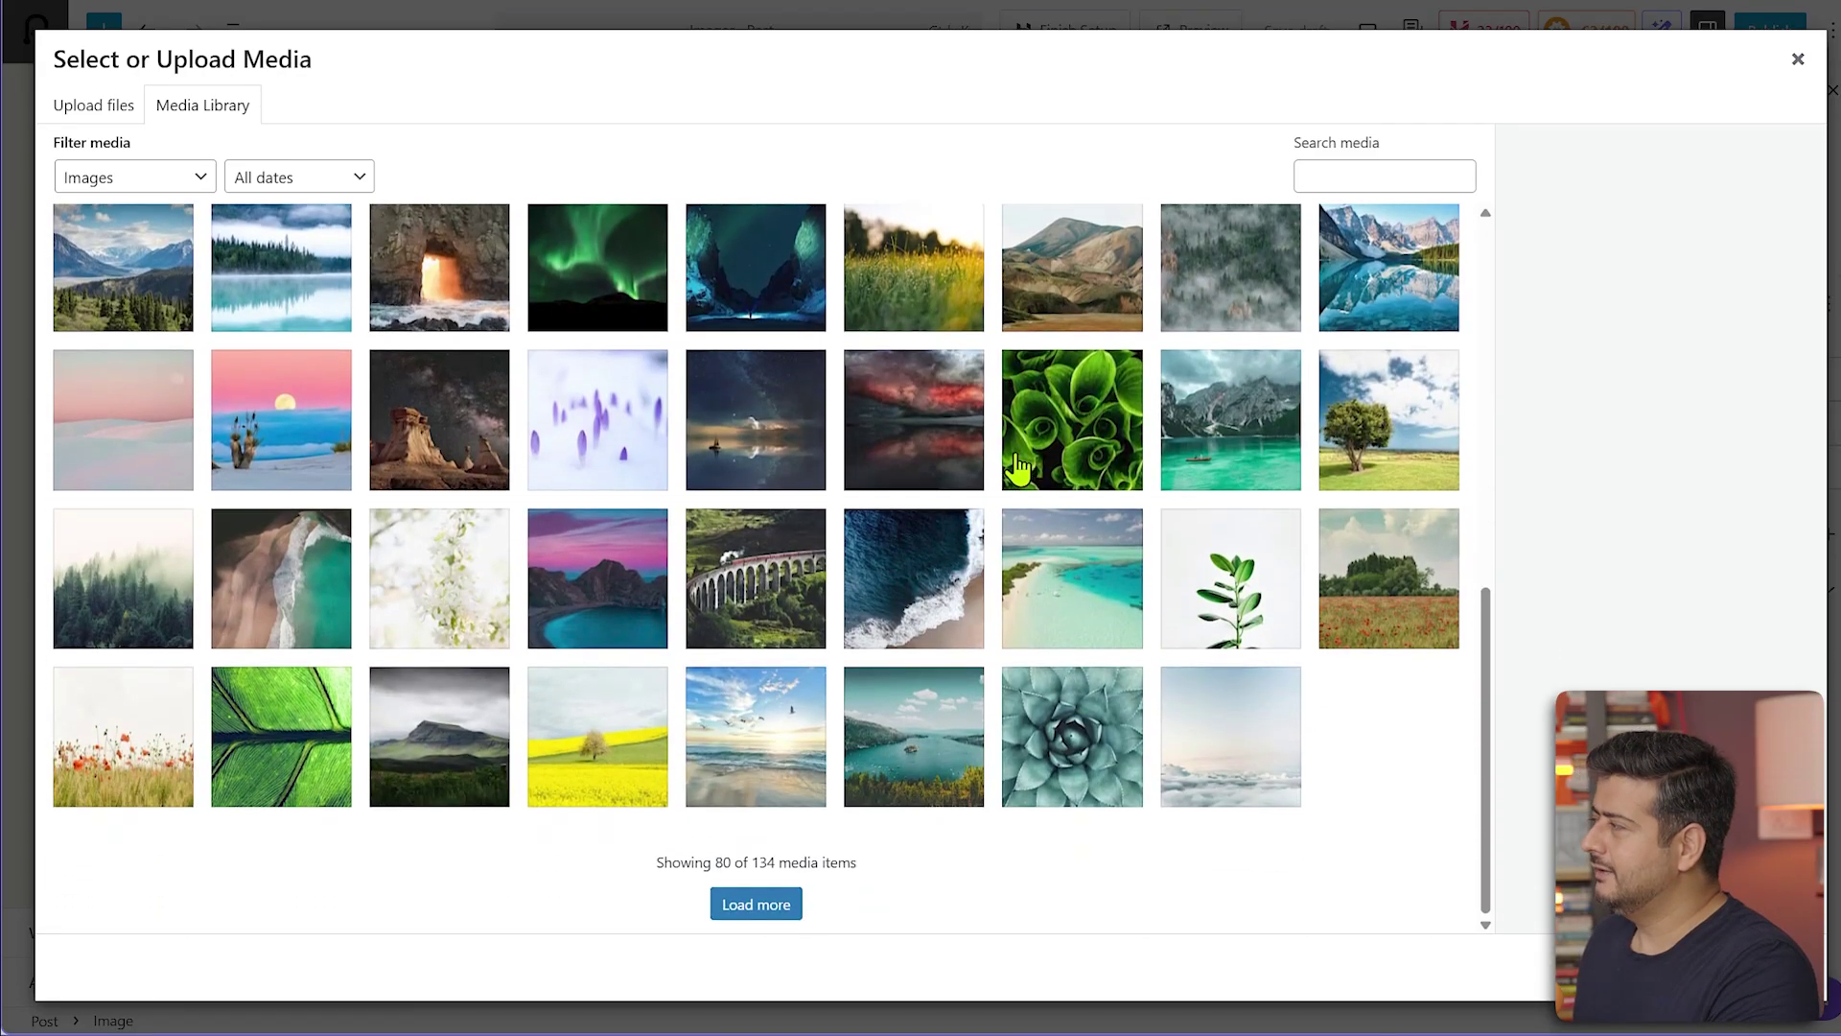
pyautogui.click(773, 909)
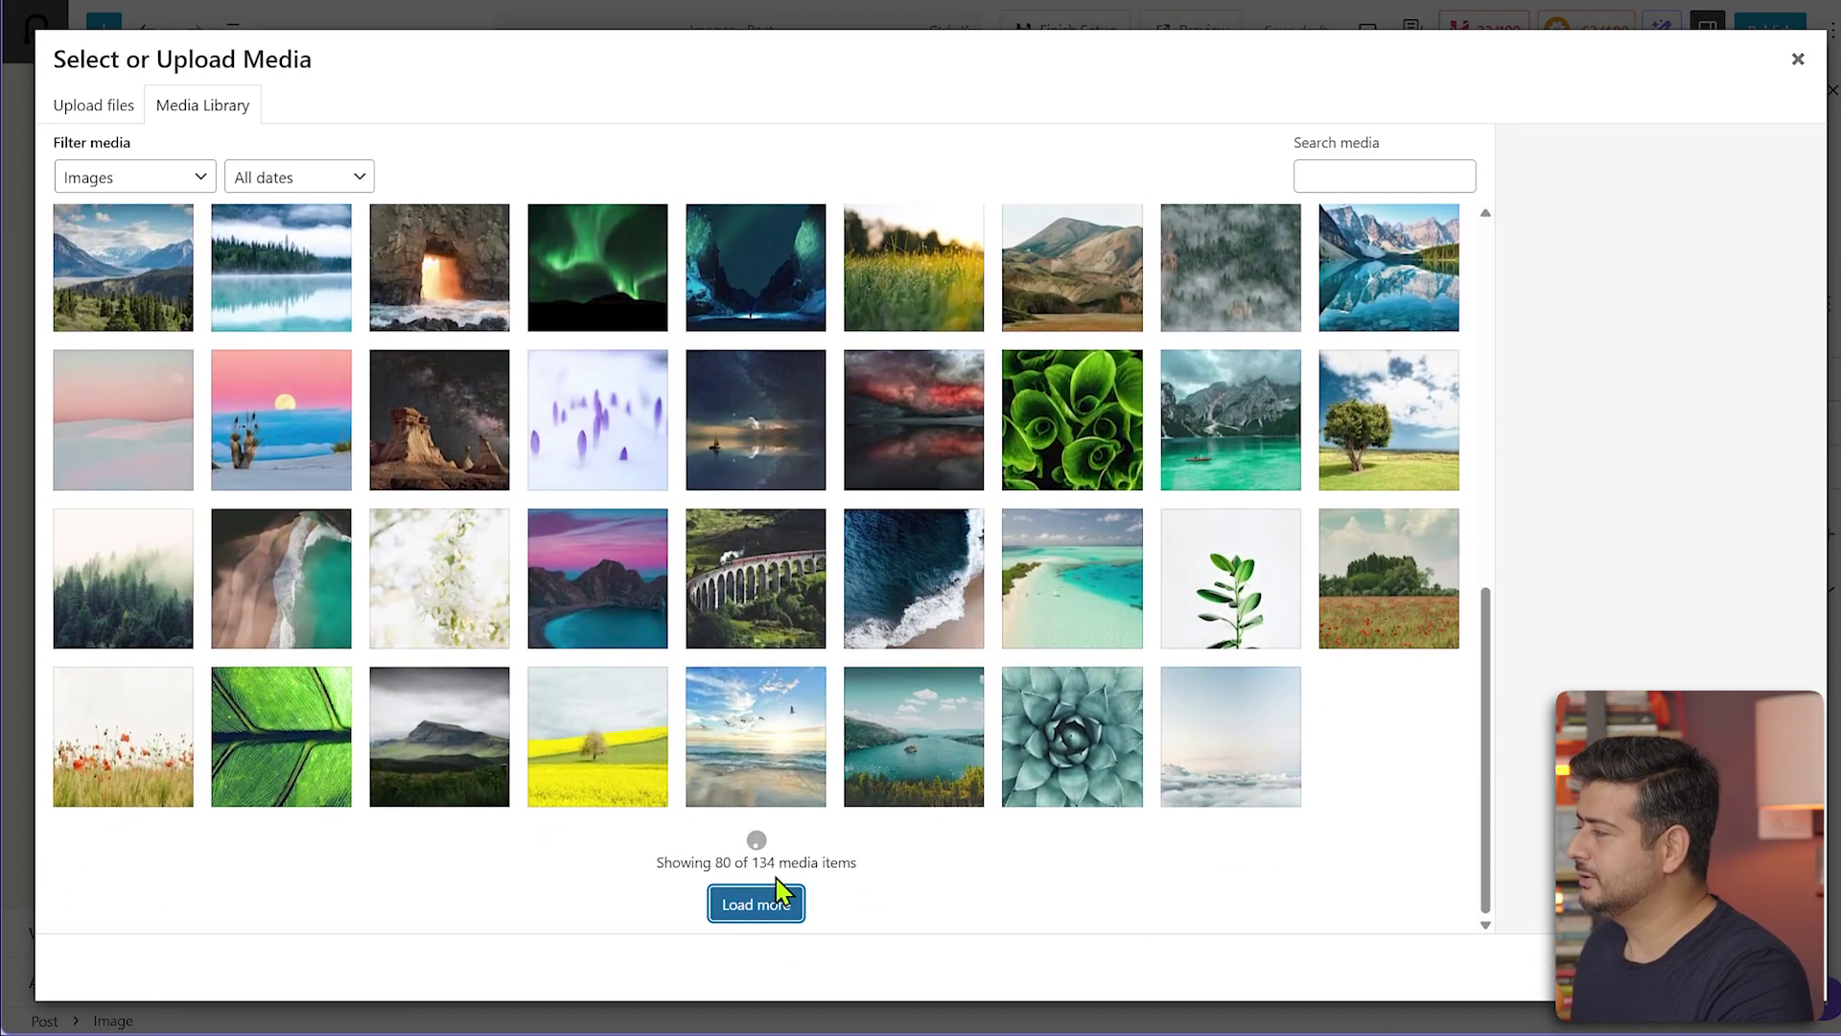
pyautogui.scroll(-10, 772, 865)
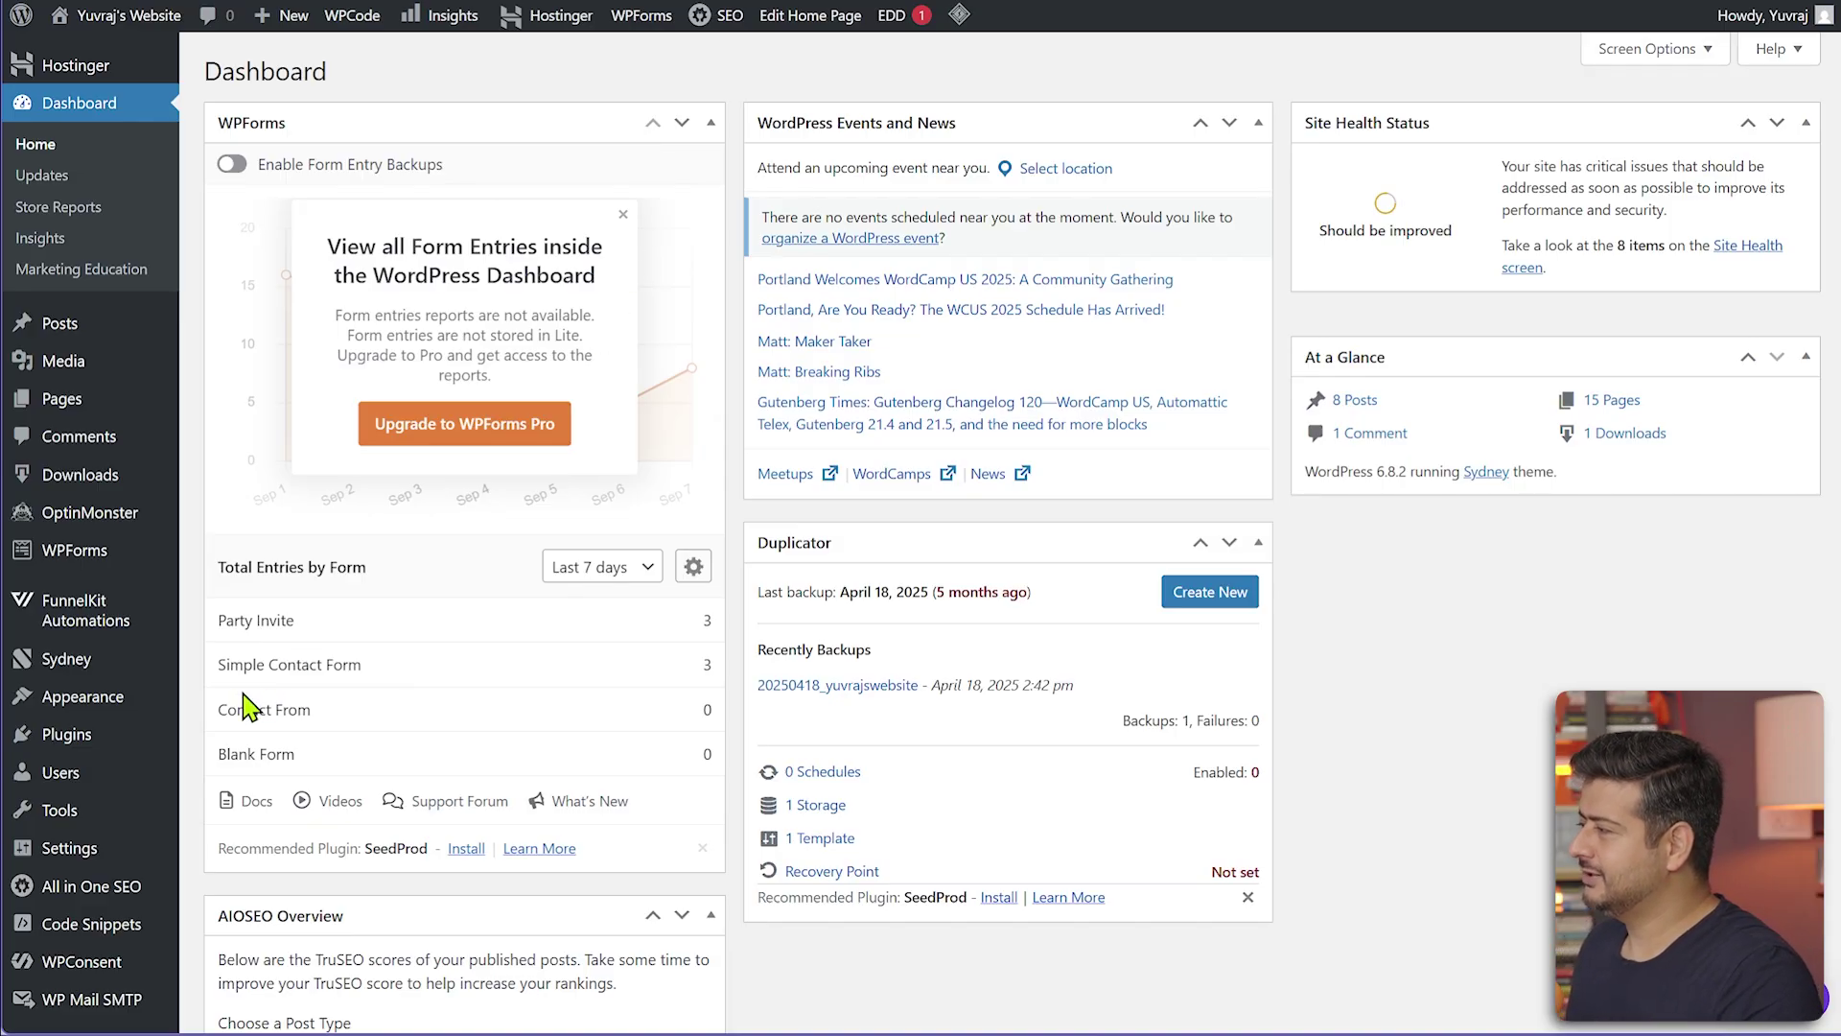
# Search the plugin directory for "folders", then install and activate the plugin "Folders – Unlimited Folders to Organize Media Library Folder, Pages, Posts, File Manager"
pyautogui.moveTo(65, 740)
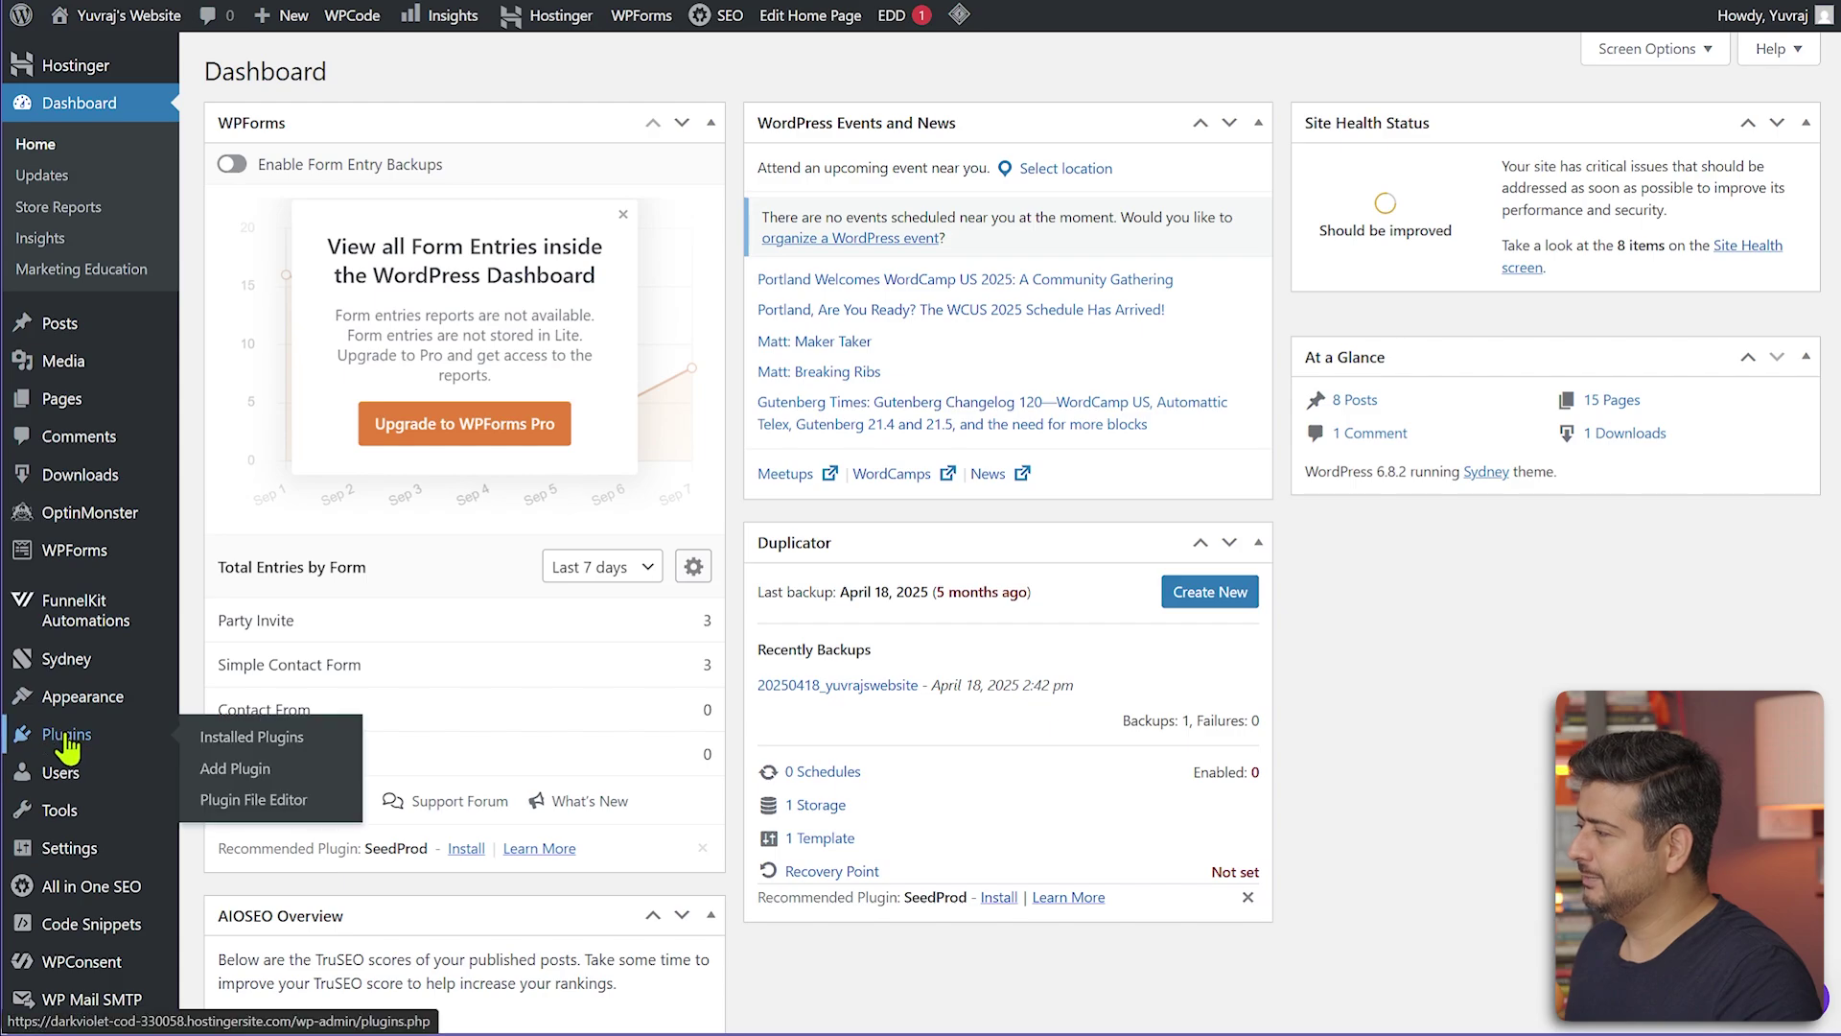
pyautogui.click(239, 769)
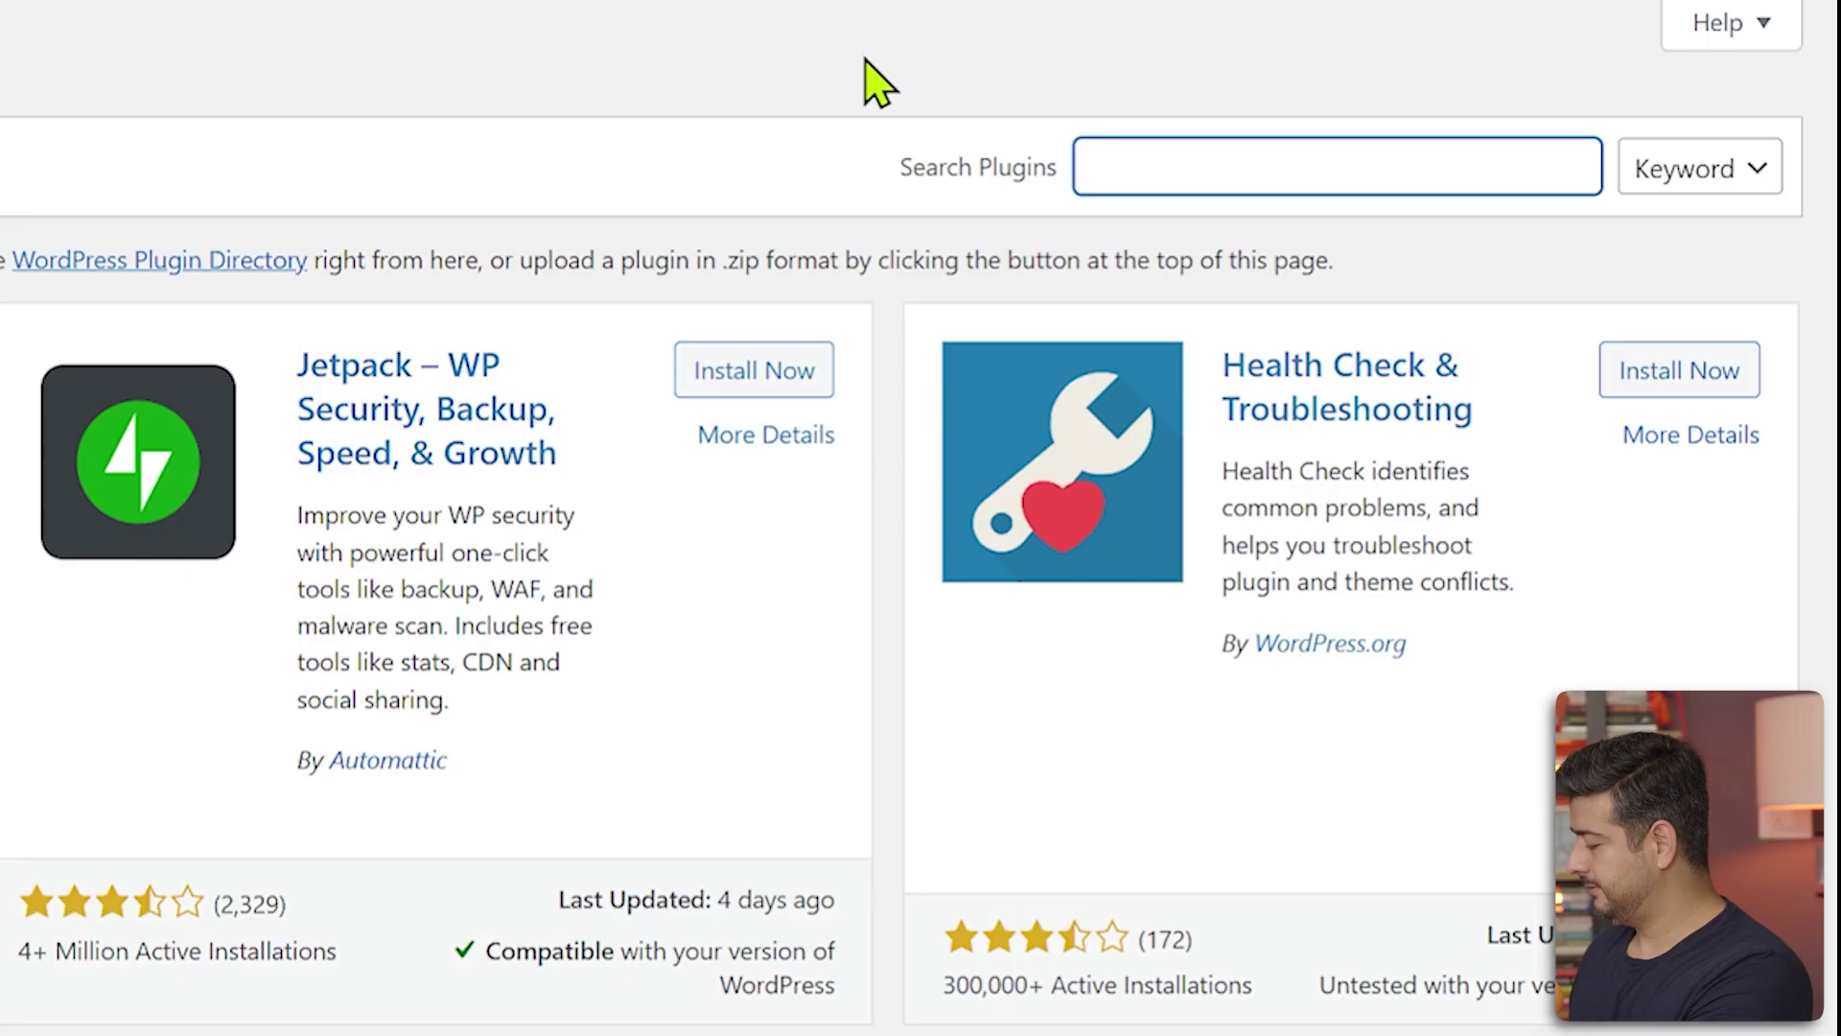
pyautogui.write('folders')
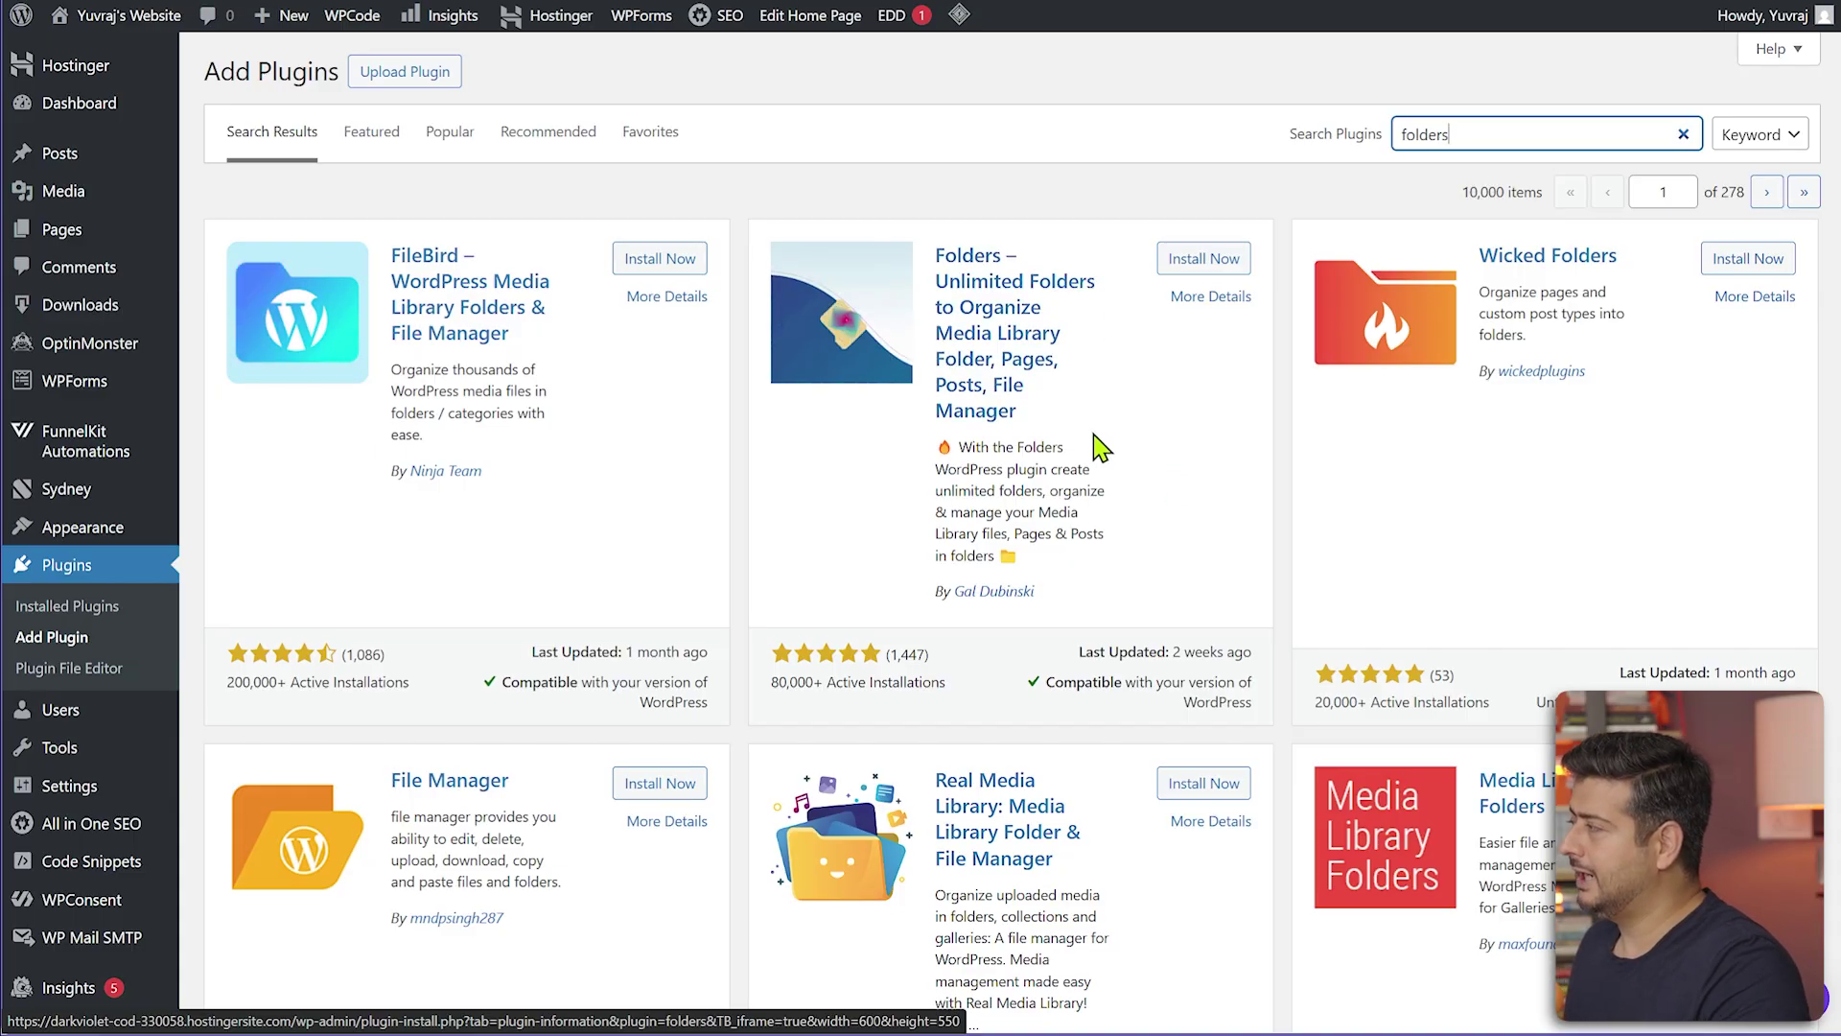
pyautogui.click(1221, 272)
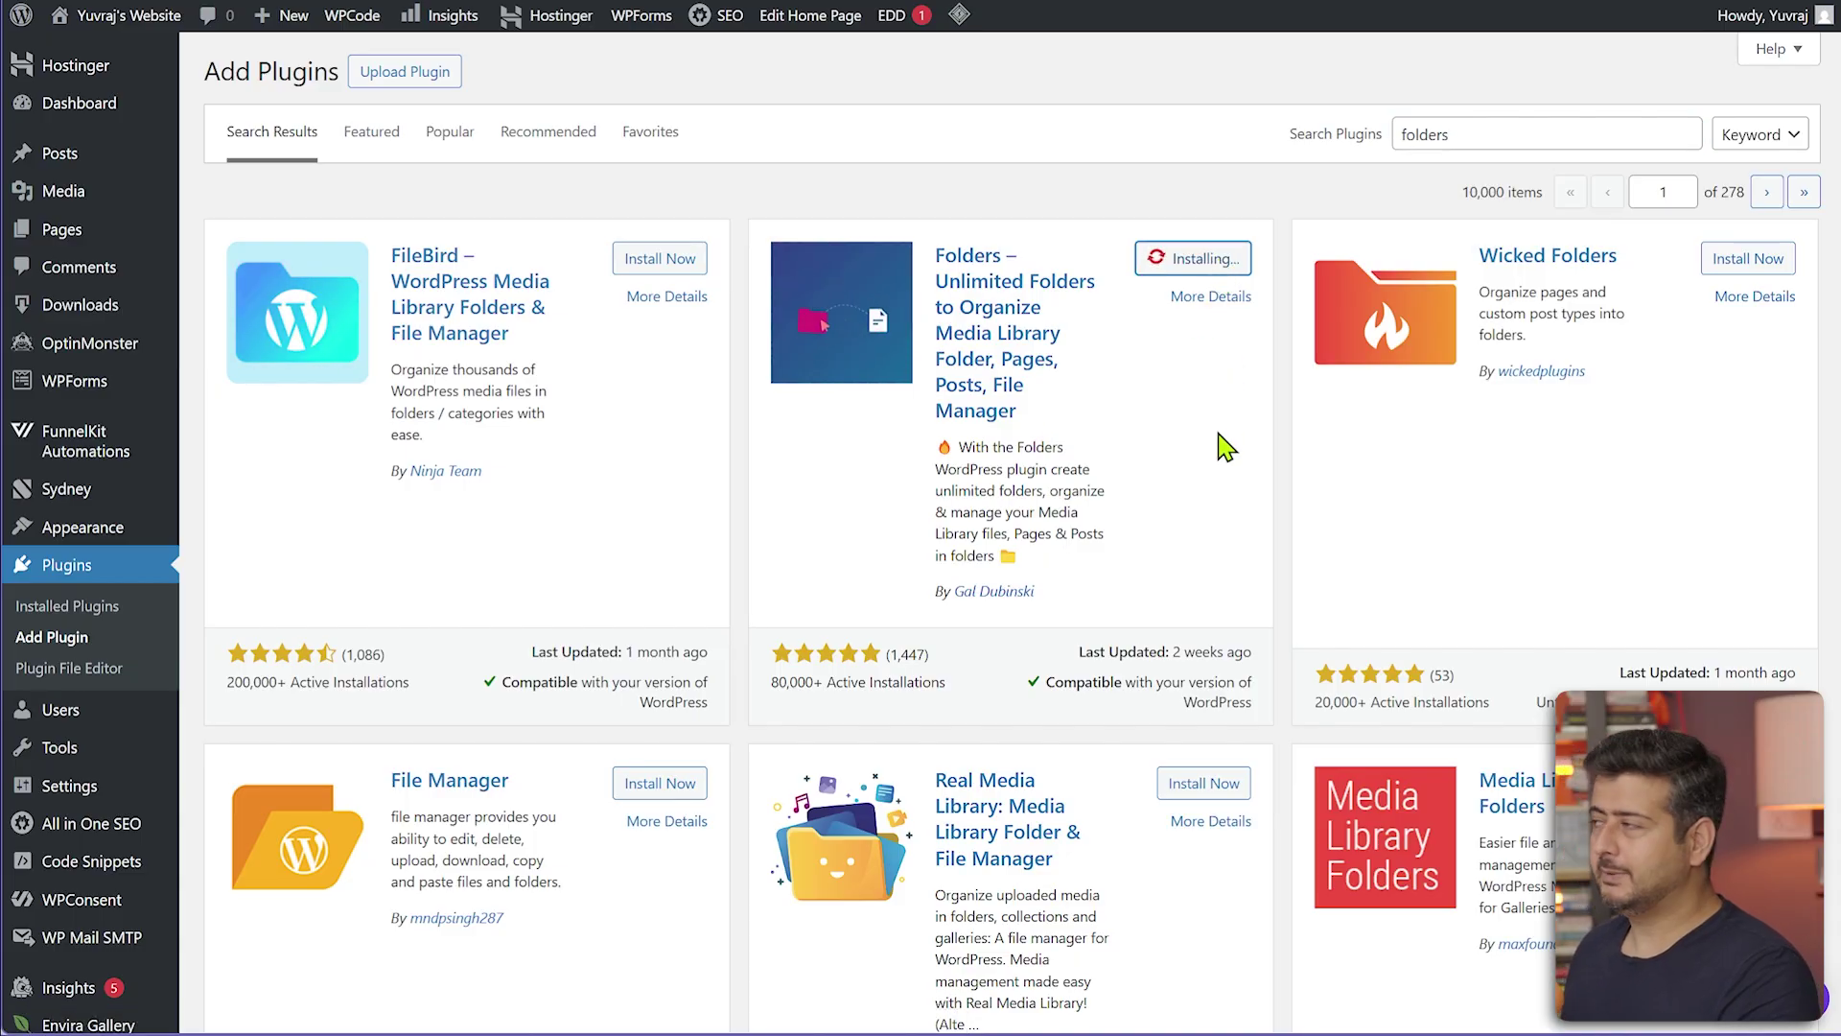
pyautogui.click(1210, 261)
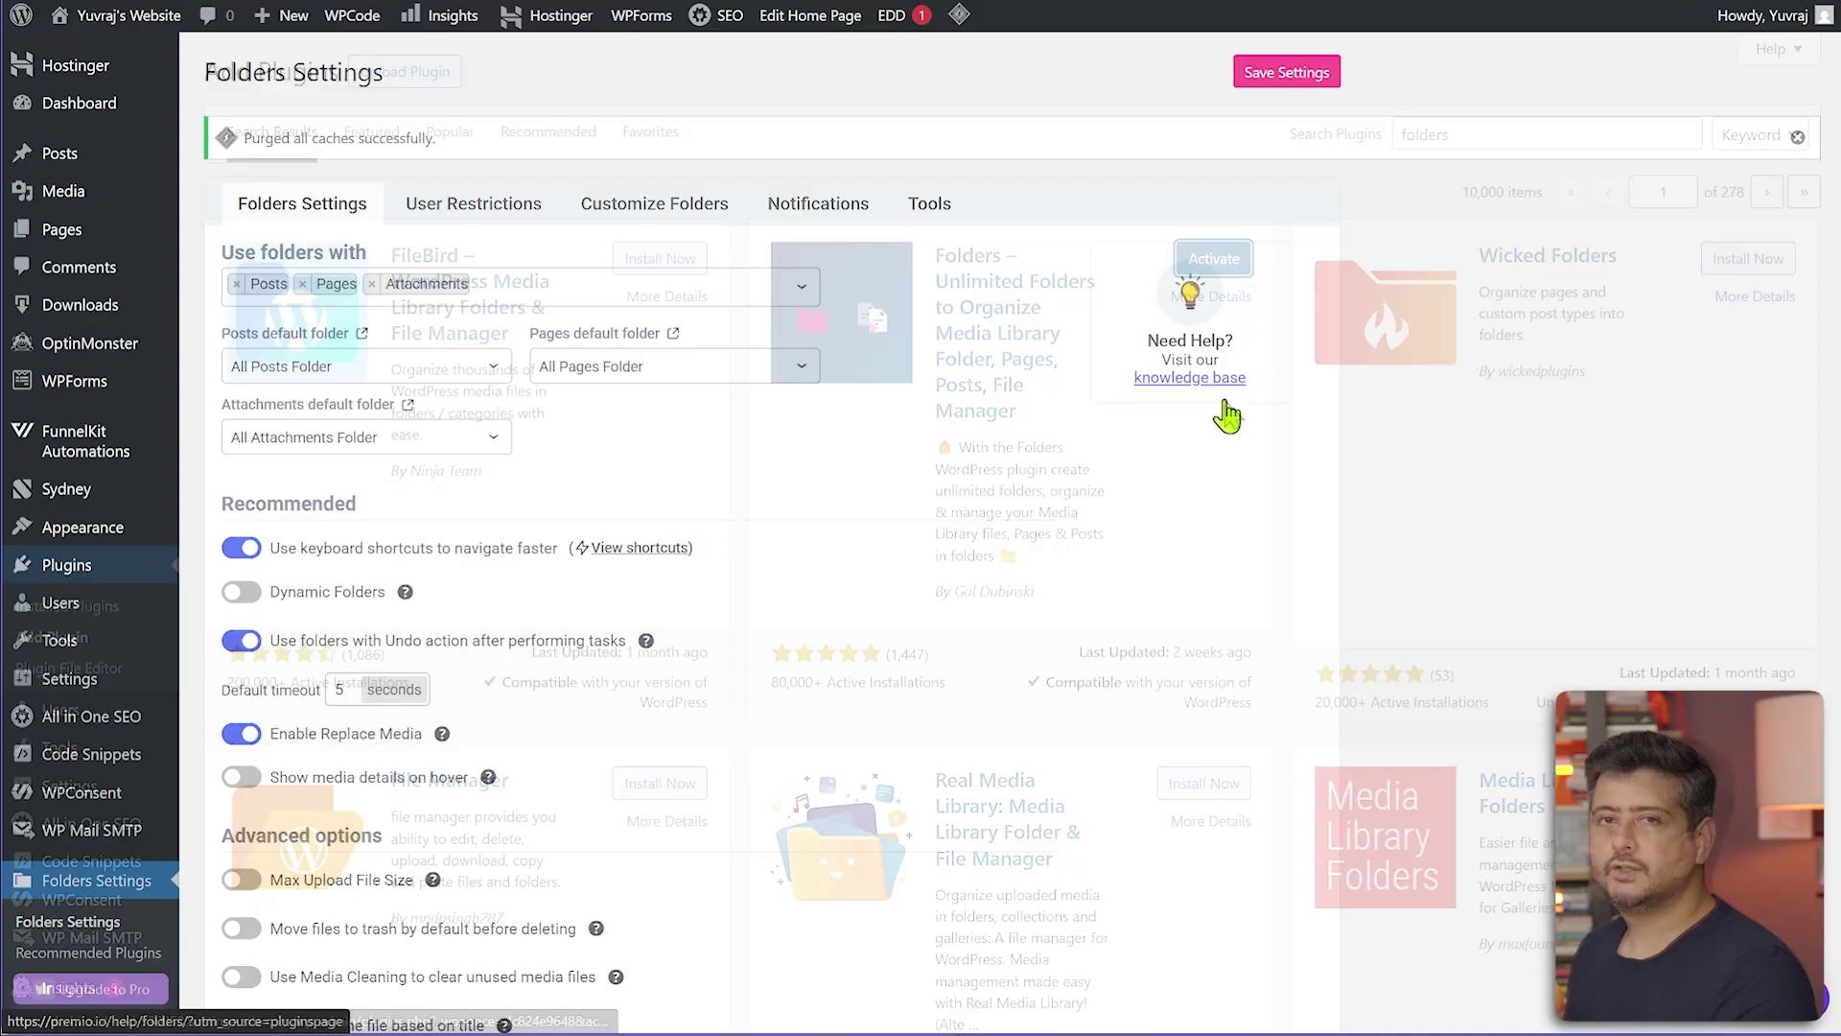
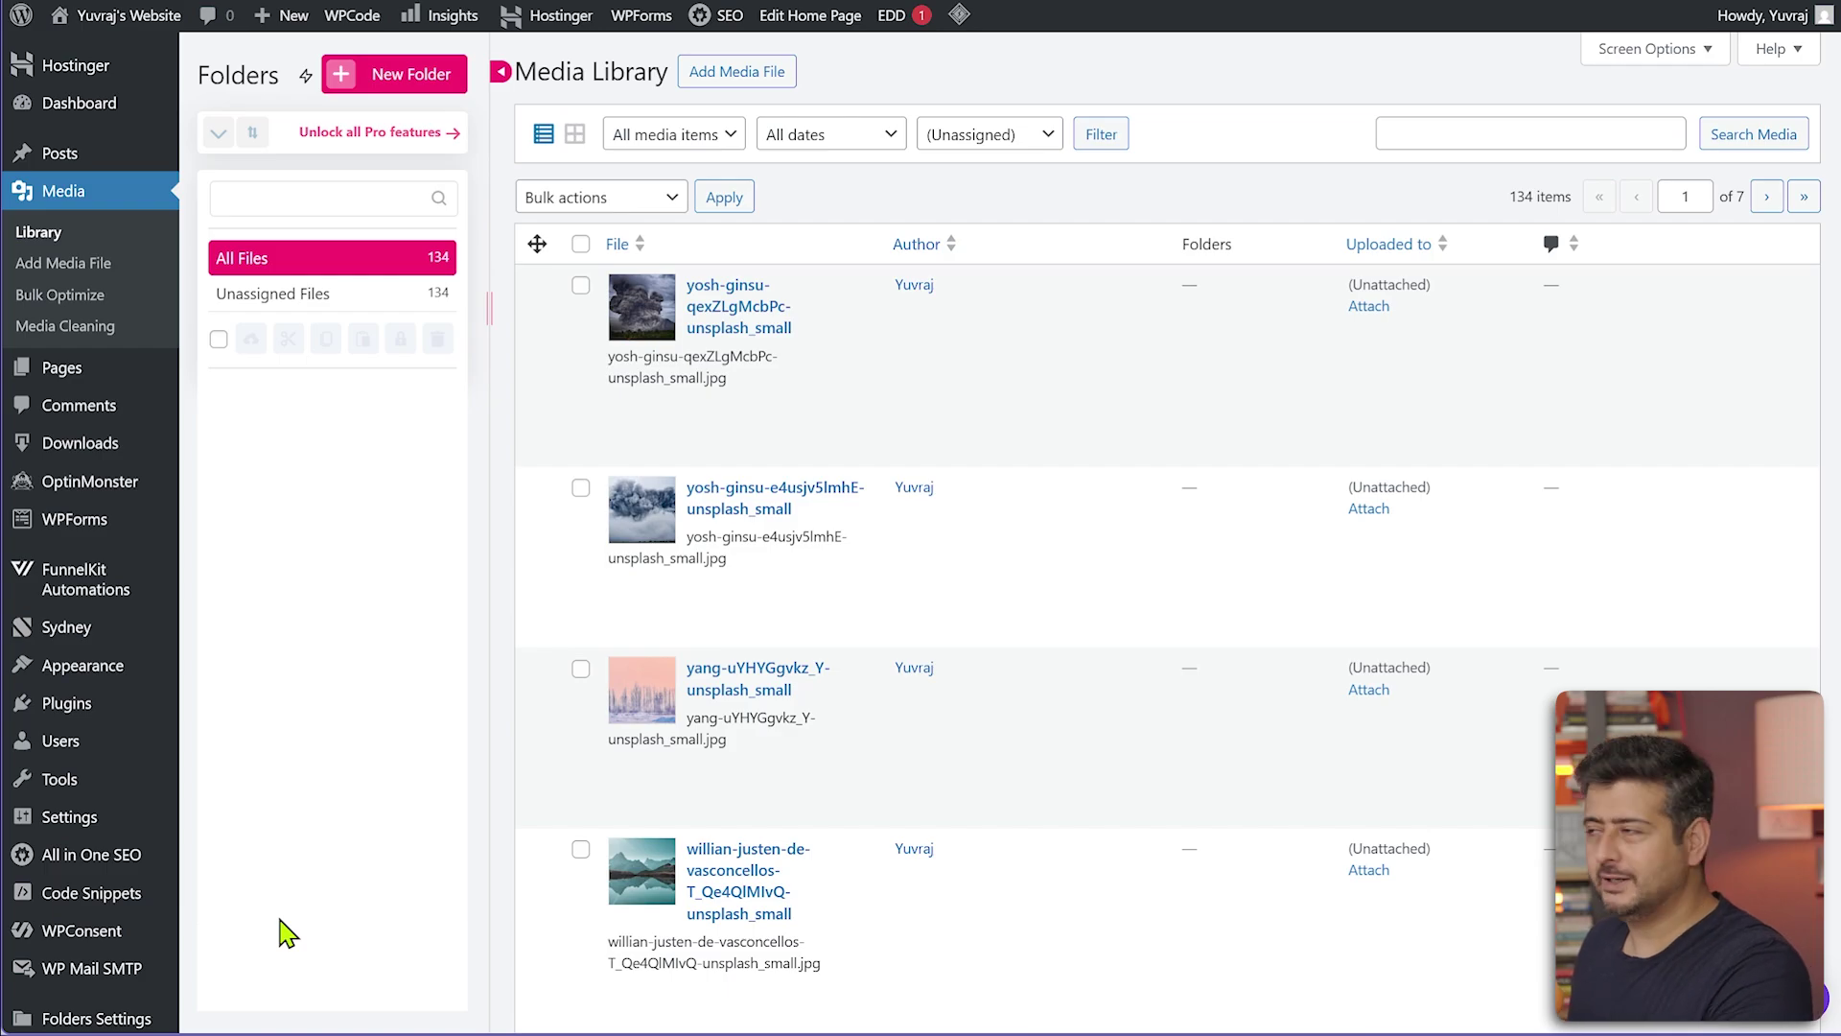
# Create a new media library folder named Nature
pyautogui.click(419, 94)
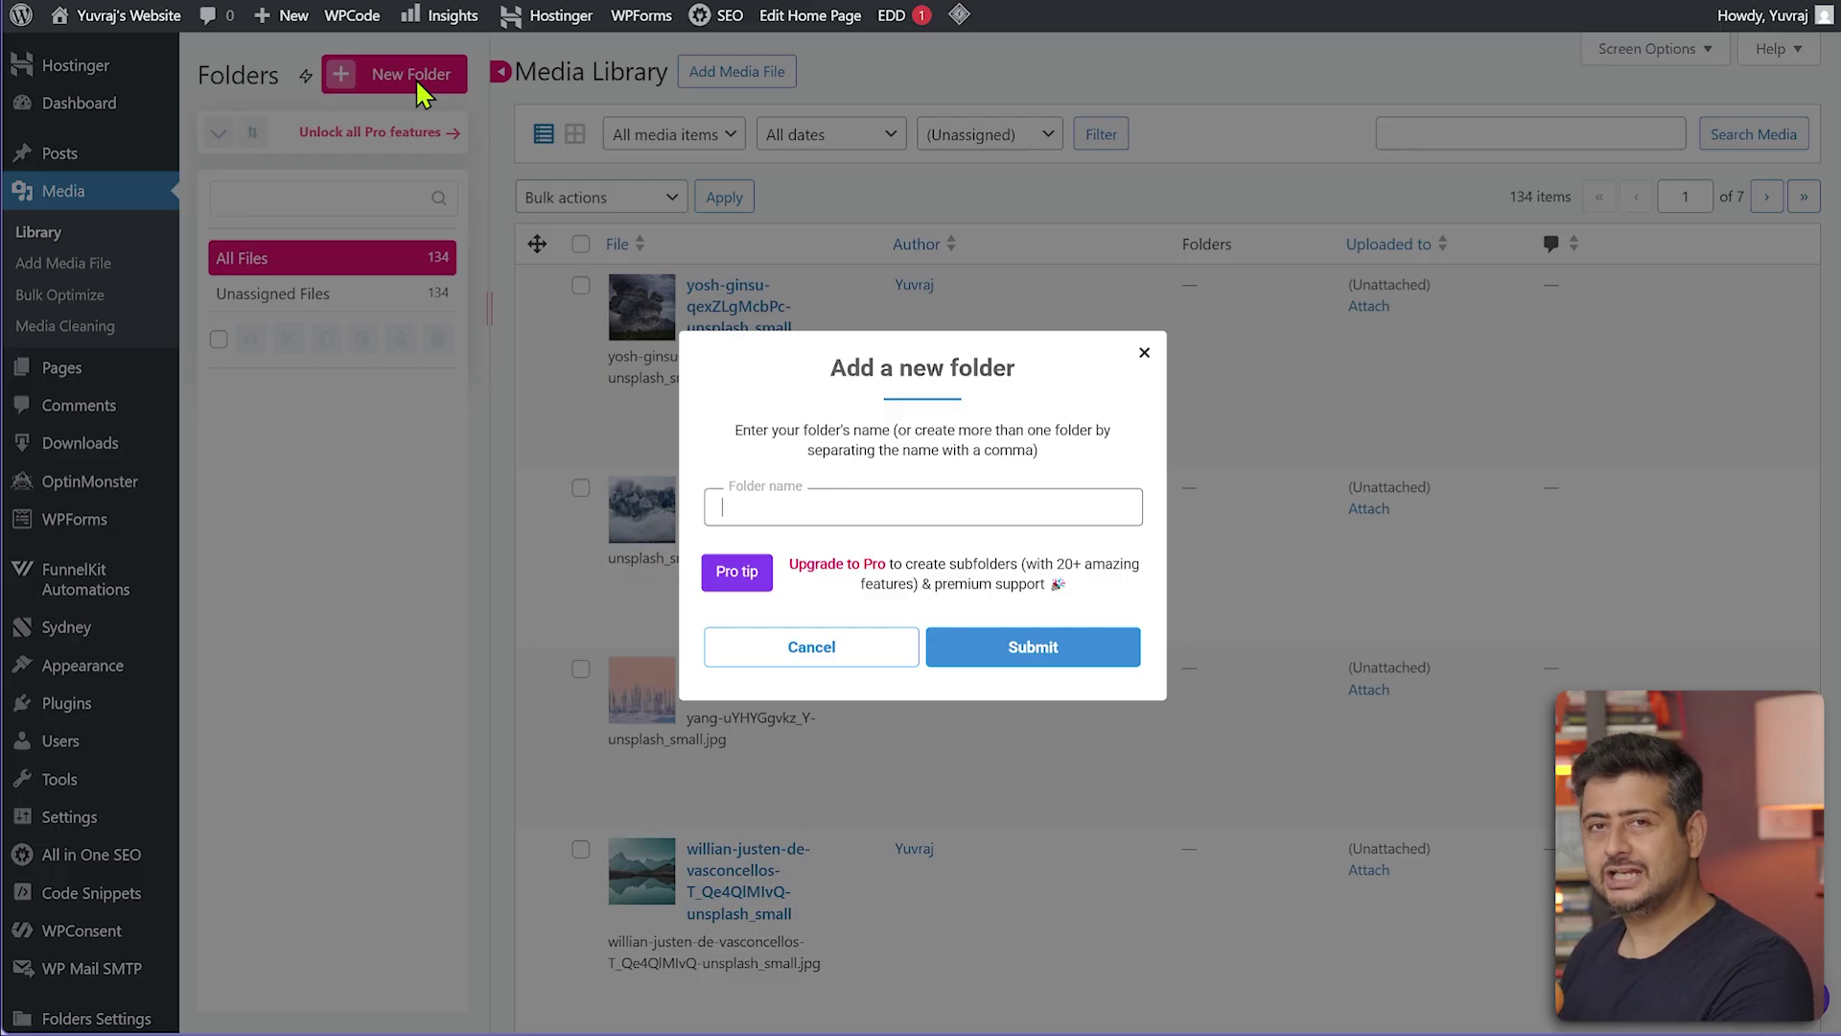
pyautogui.write('Natuire')
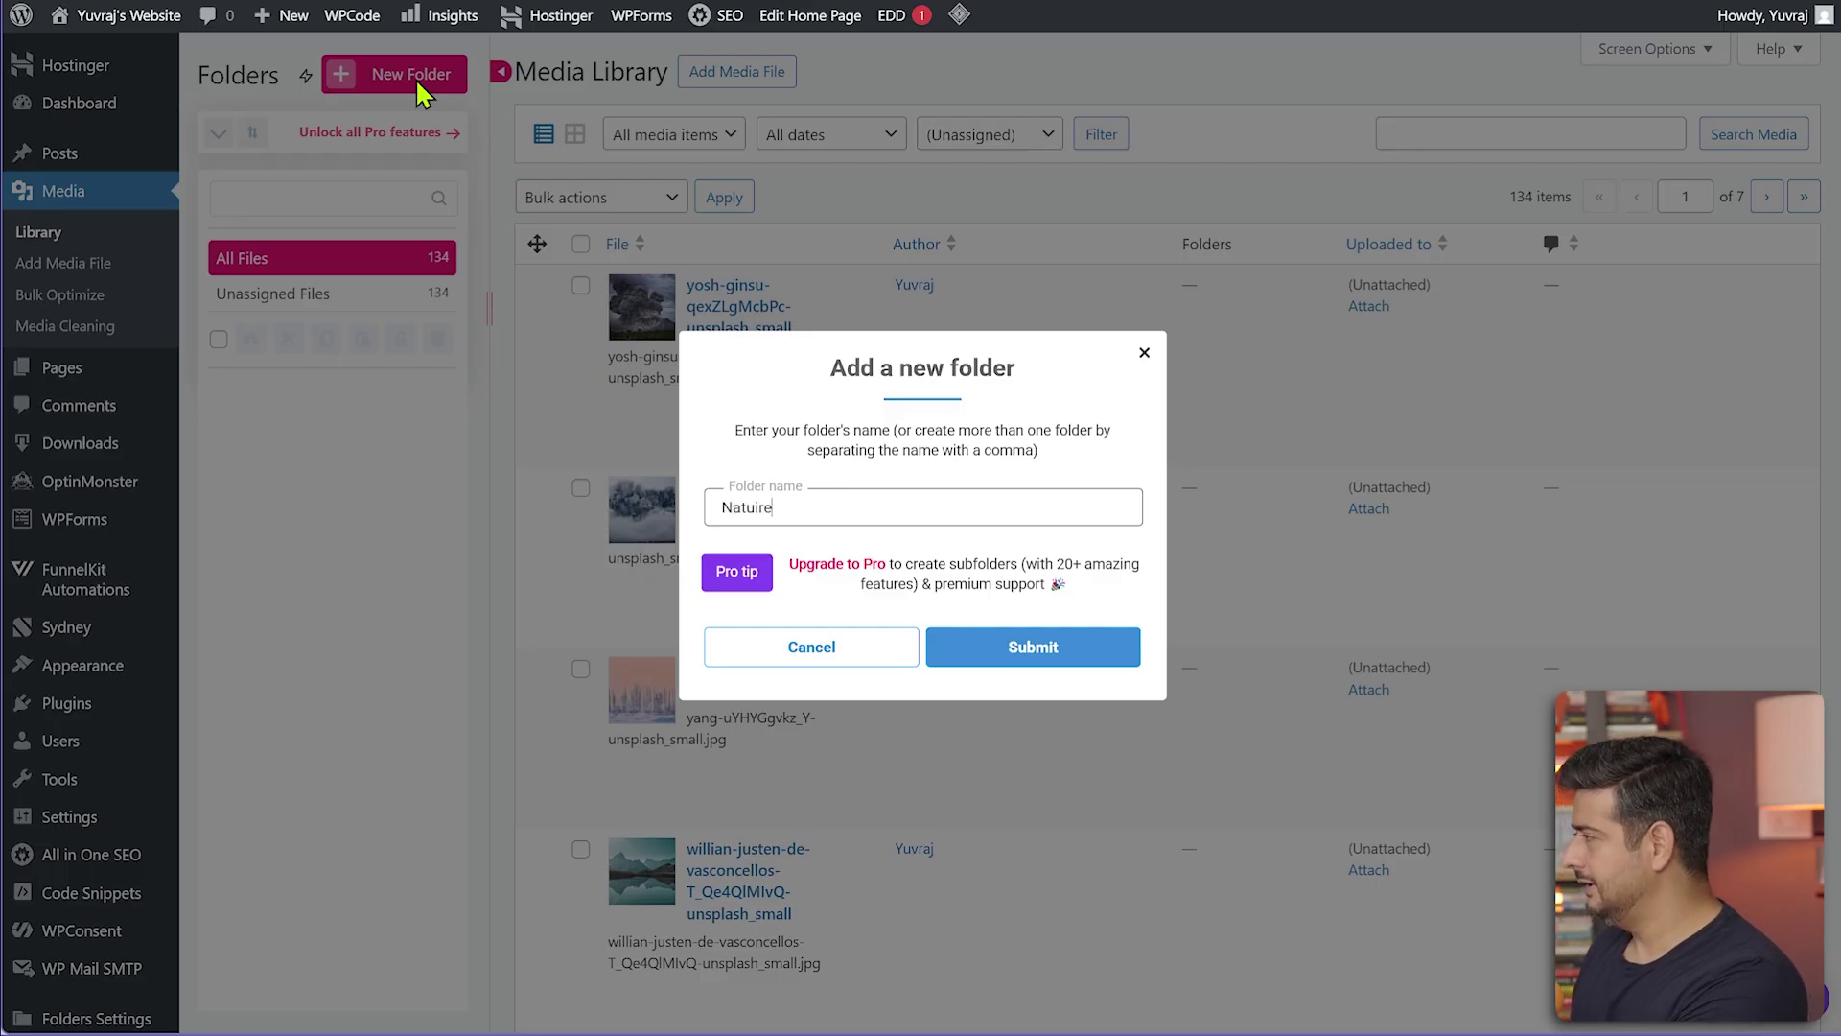
pyautogui.press('BackSpace')
pyautogui.press('BackSpace')
pyautogui.press('BackSpace')
pyautogui.write('re')
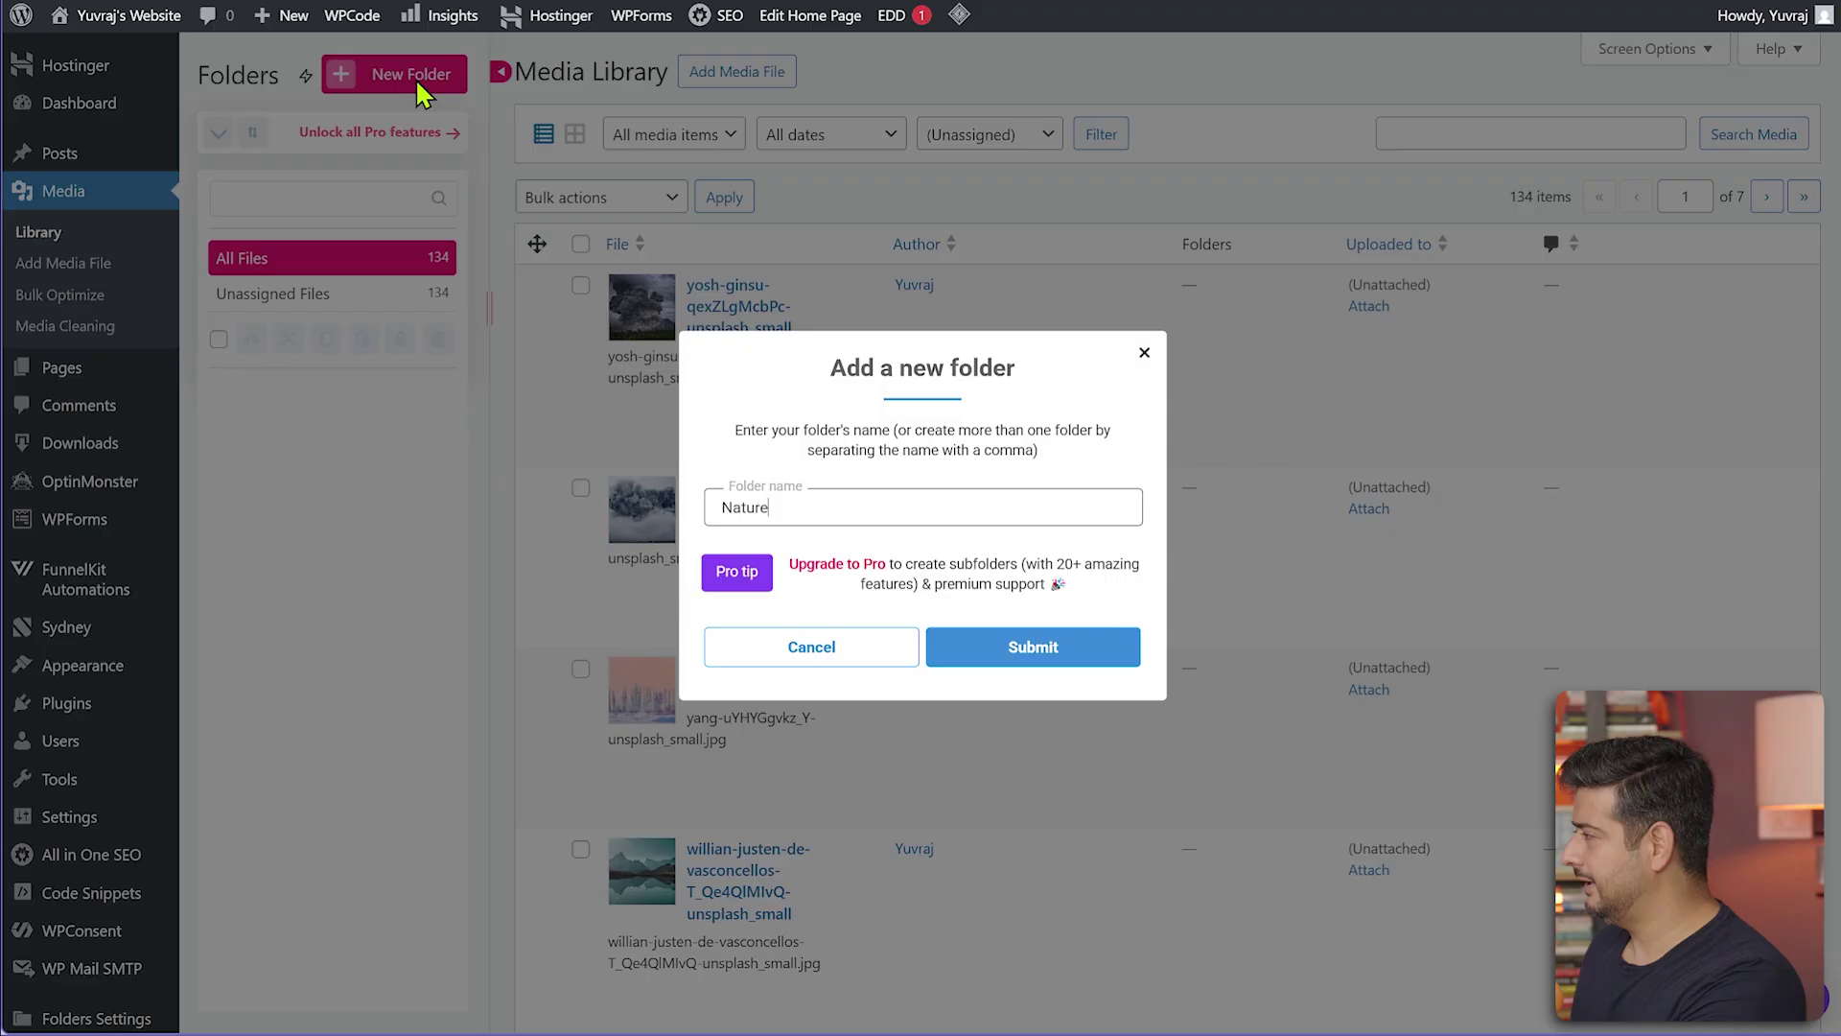
pyautogui.click(1001, 672)
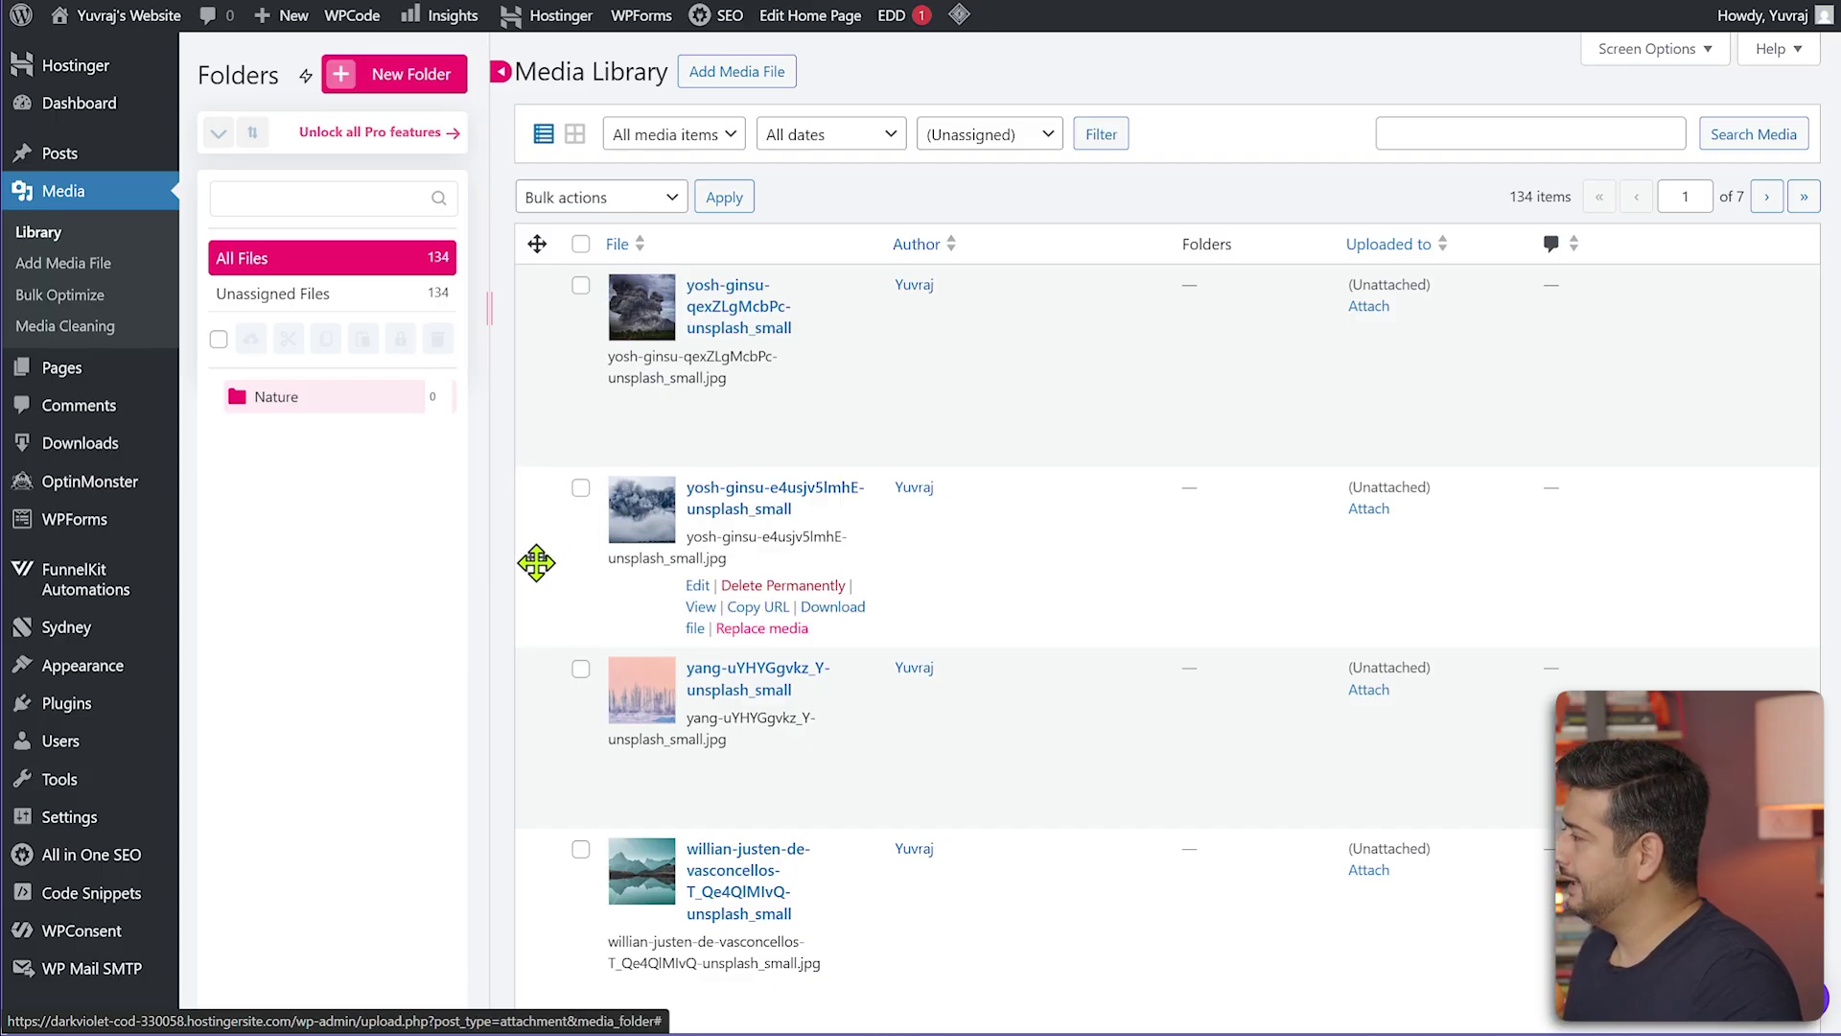
# Move the second listed image into the Nature folder and open that folder
pyautogui.moveTo(536, 562); pyautogui.dragTo(278, 397)
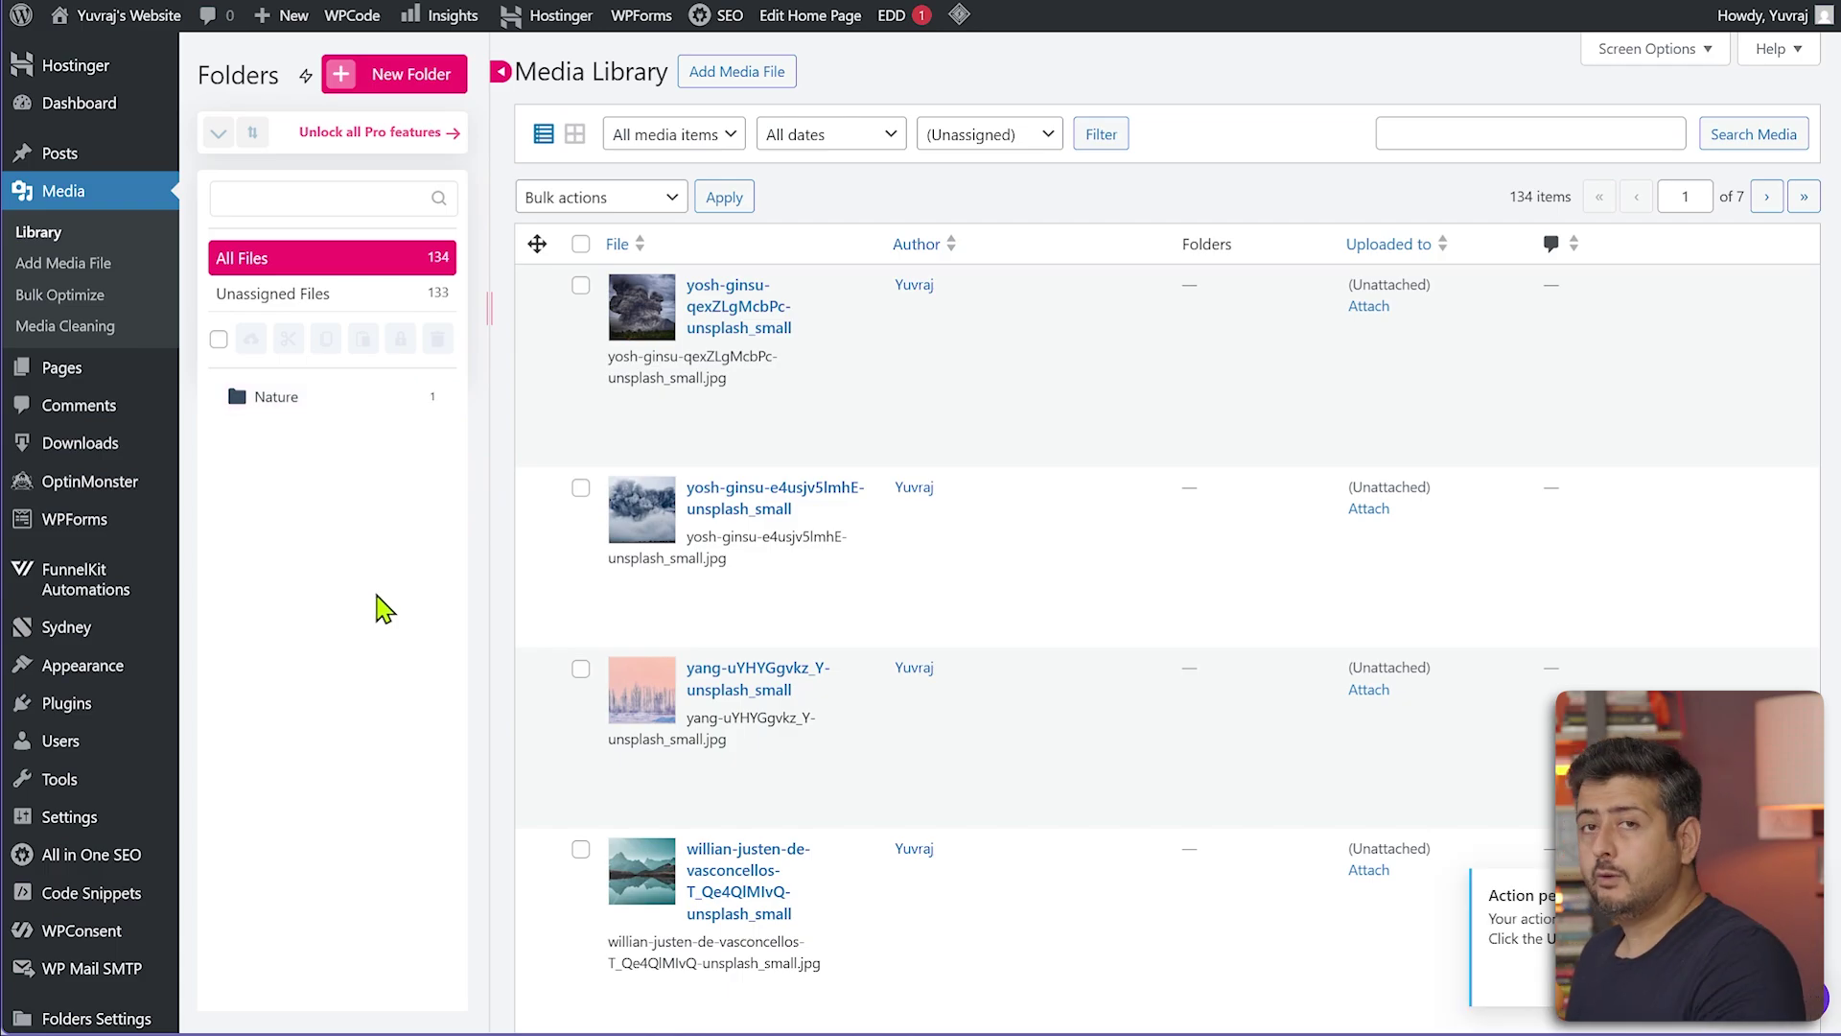
pyautogui.click(291, 401)
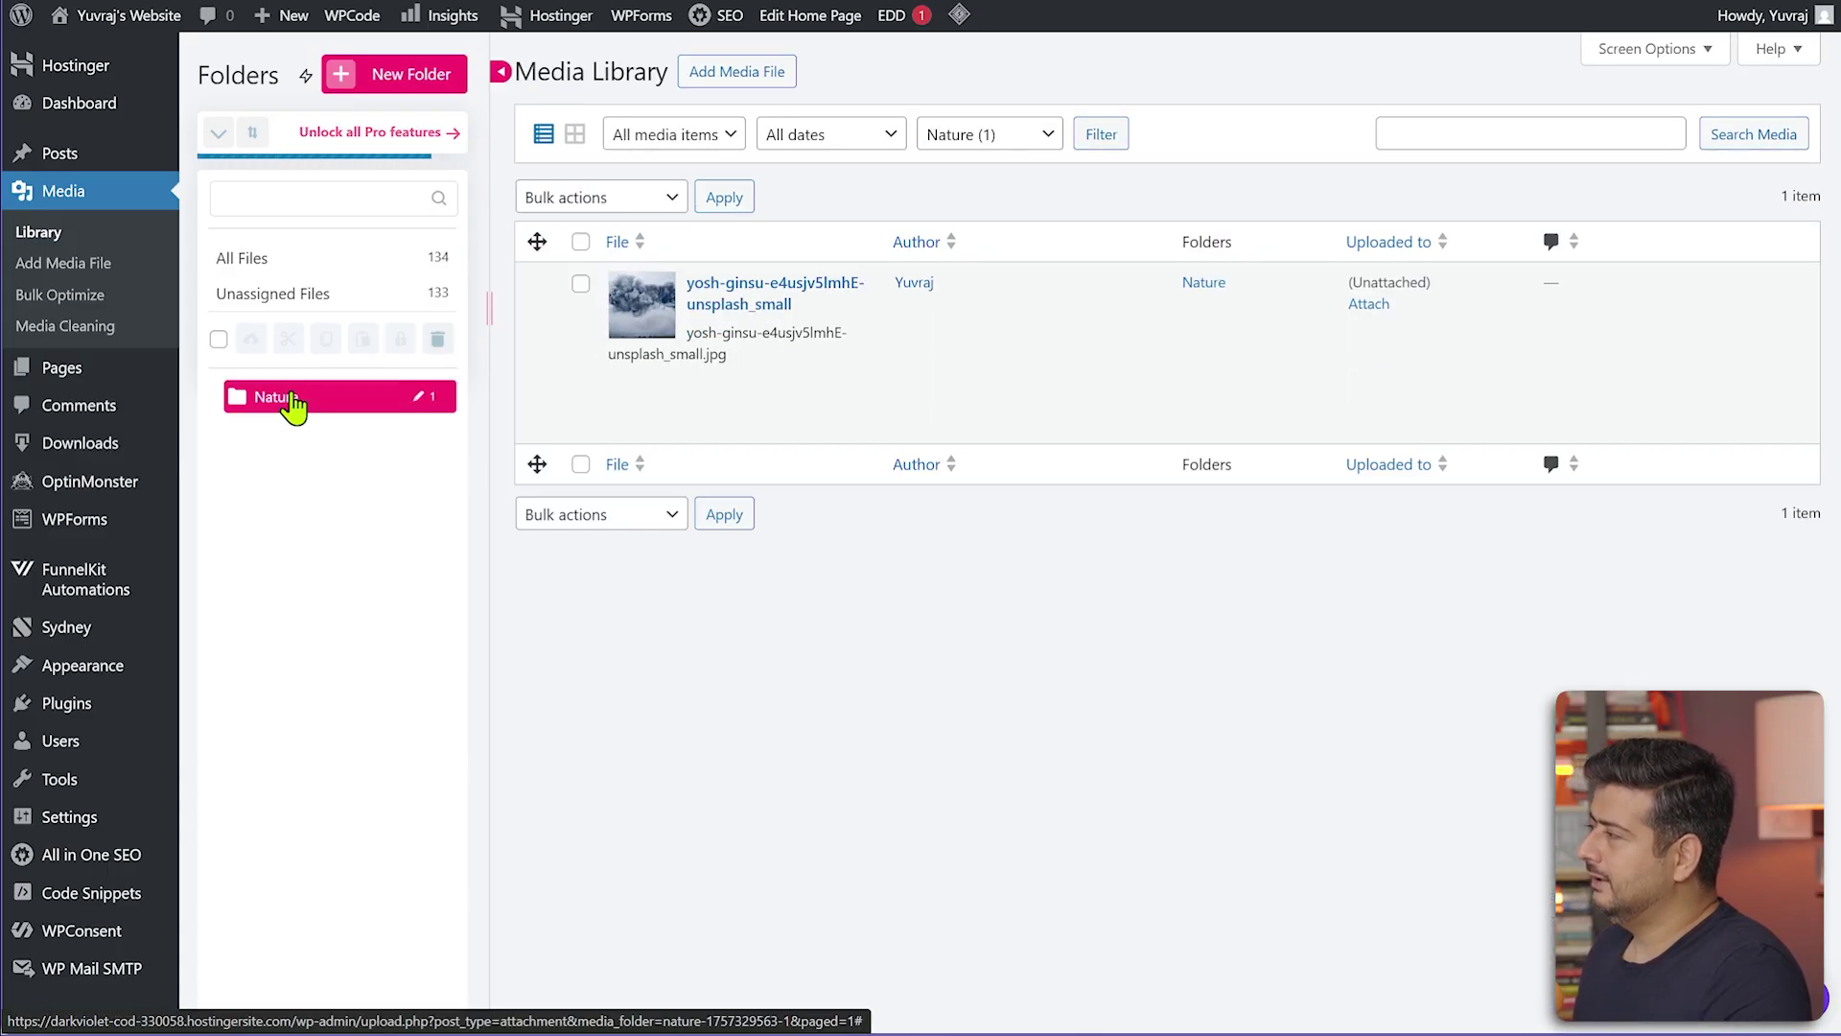
# Take the image out of the Nature folder and return to the list of all files
pyautogui.moveTo(537, 361); pyautogui.dragTo(308, 395)
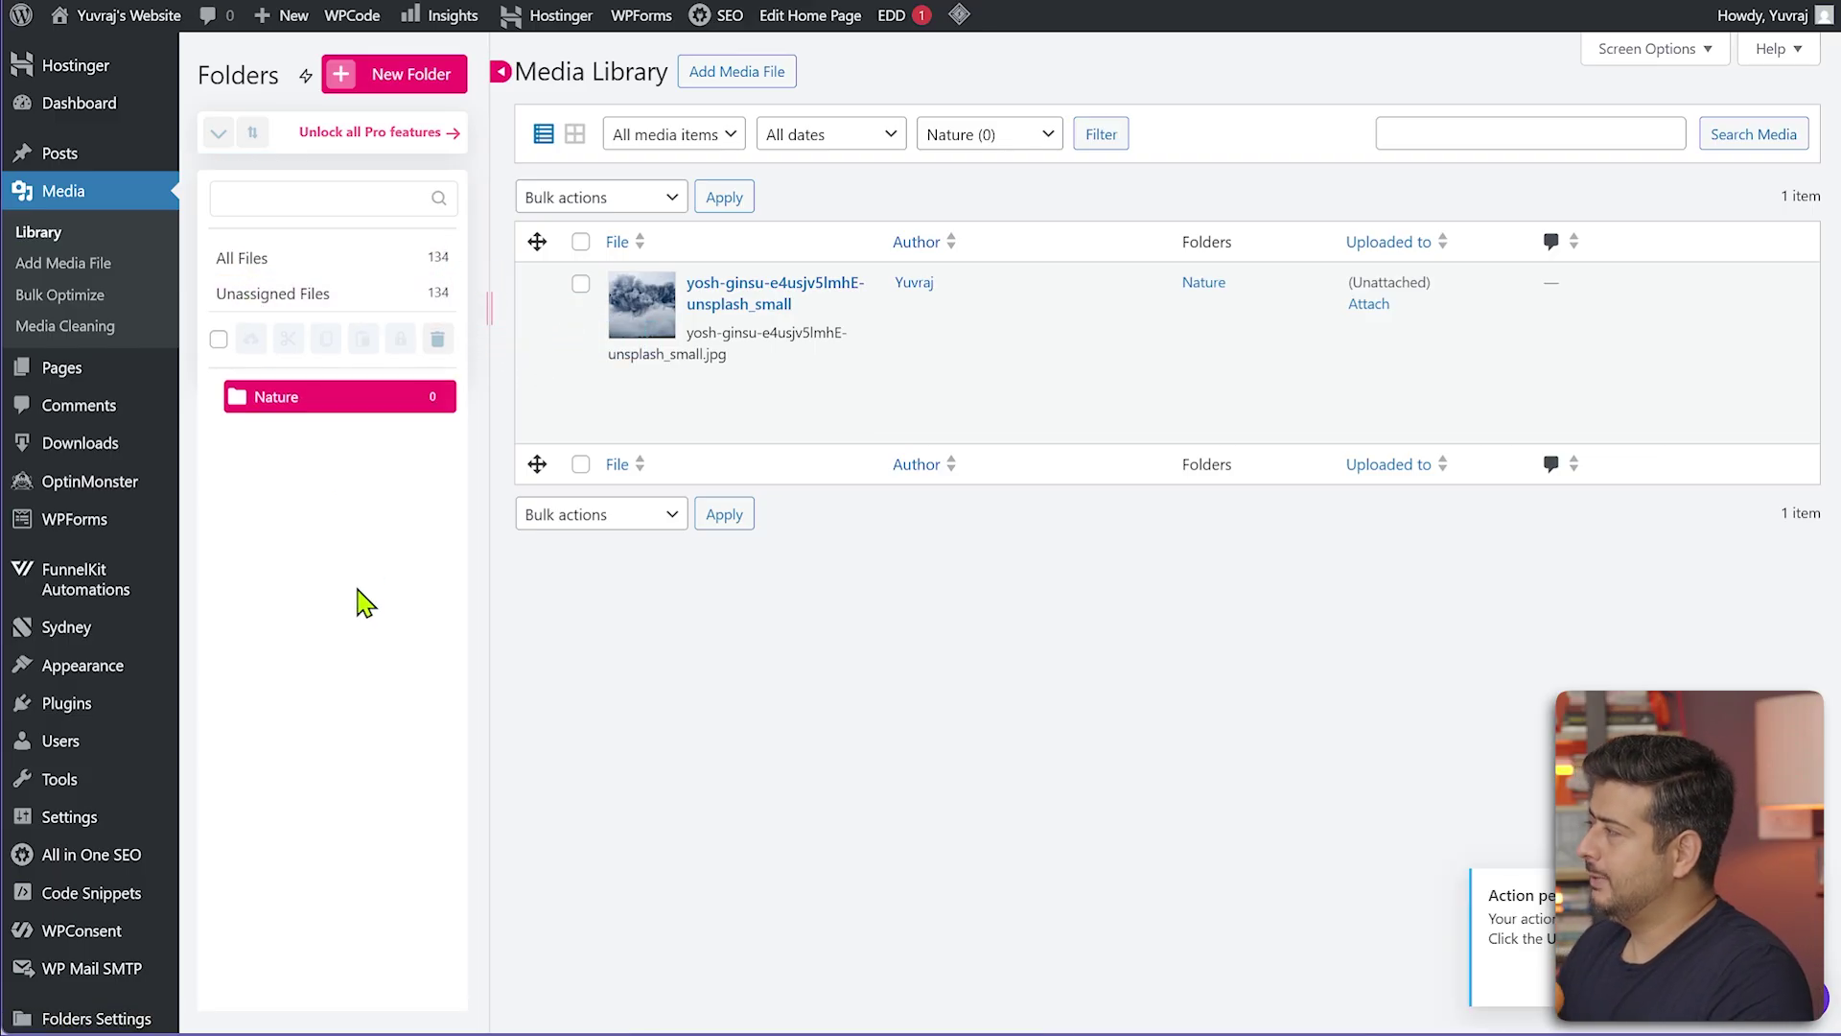
pyautogui.click(284, 268)
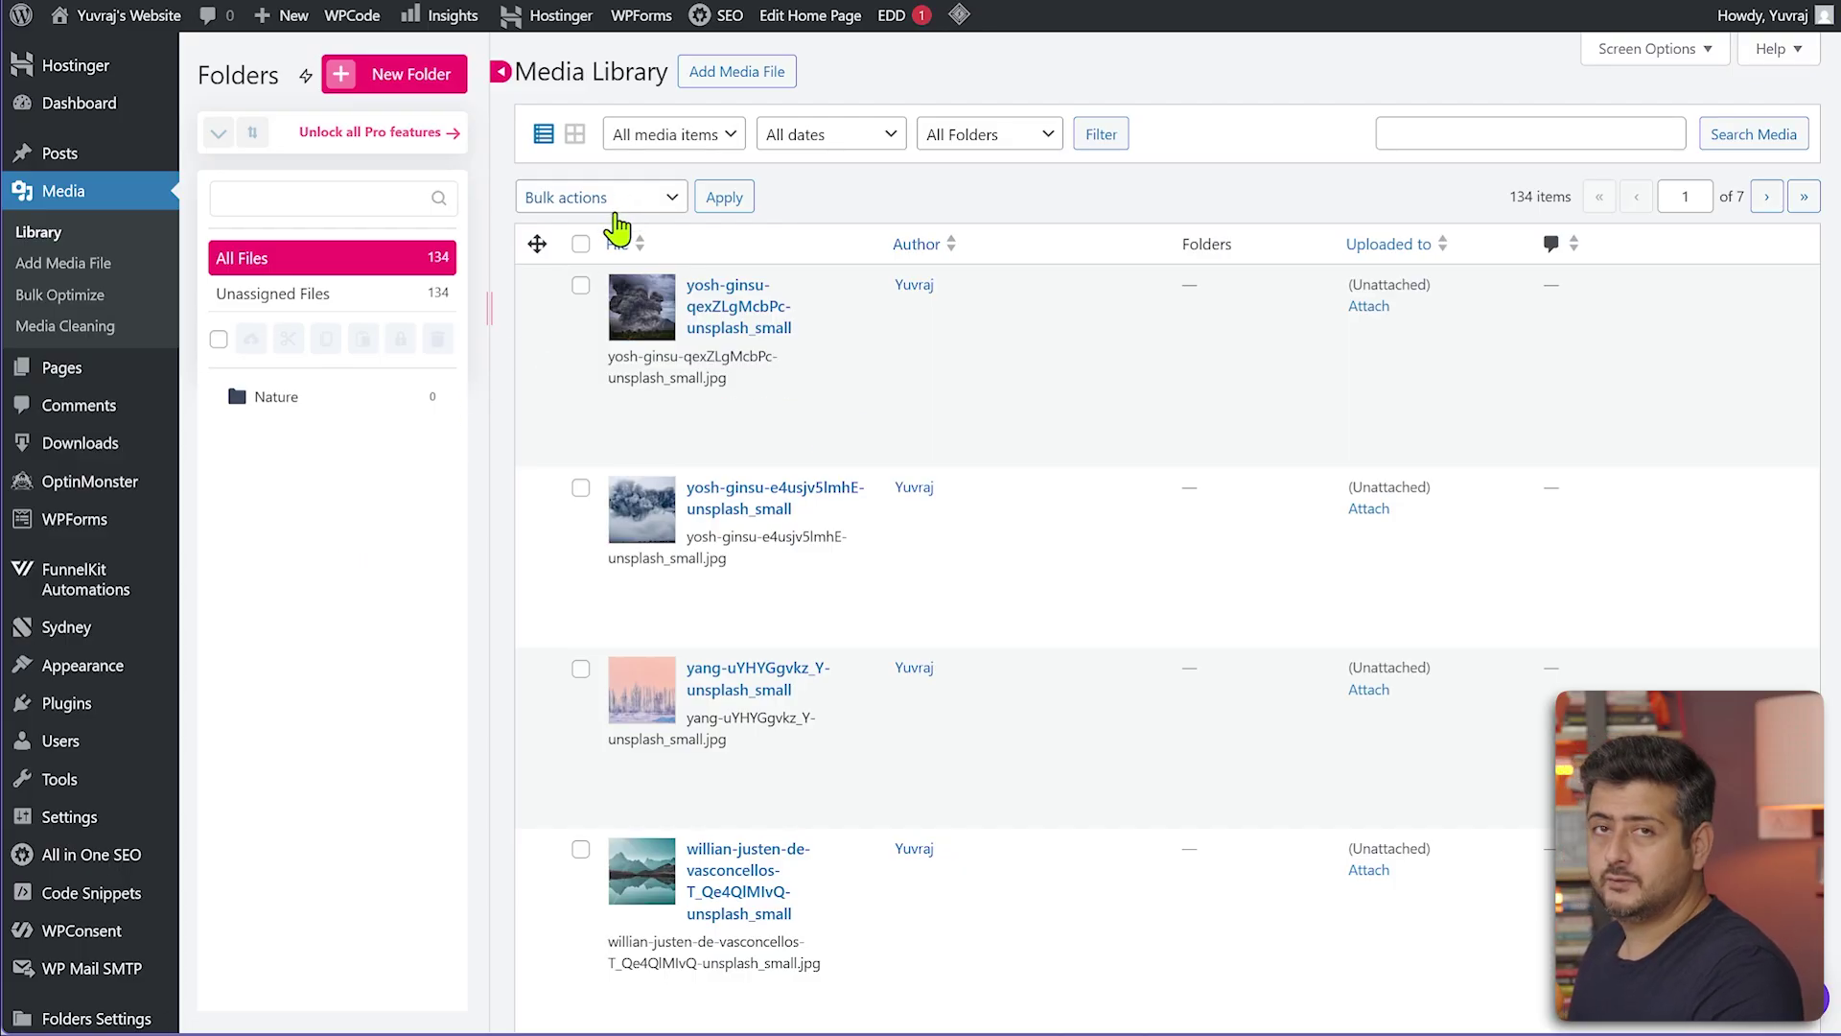
pyautogui.click(581, 284)
pyautogui.click(580, 668)
pyautogui.click(580, 487)
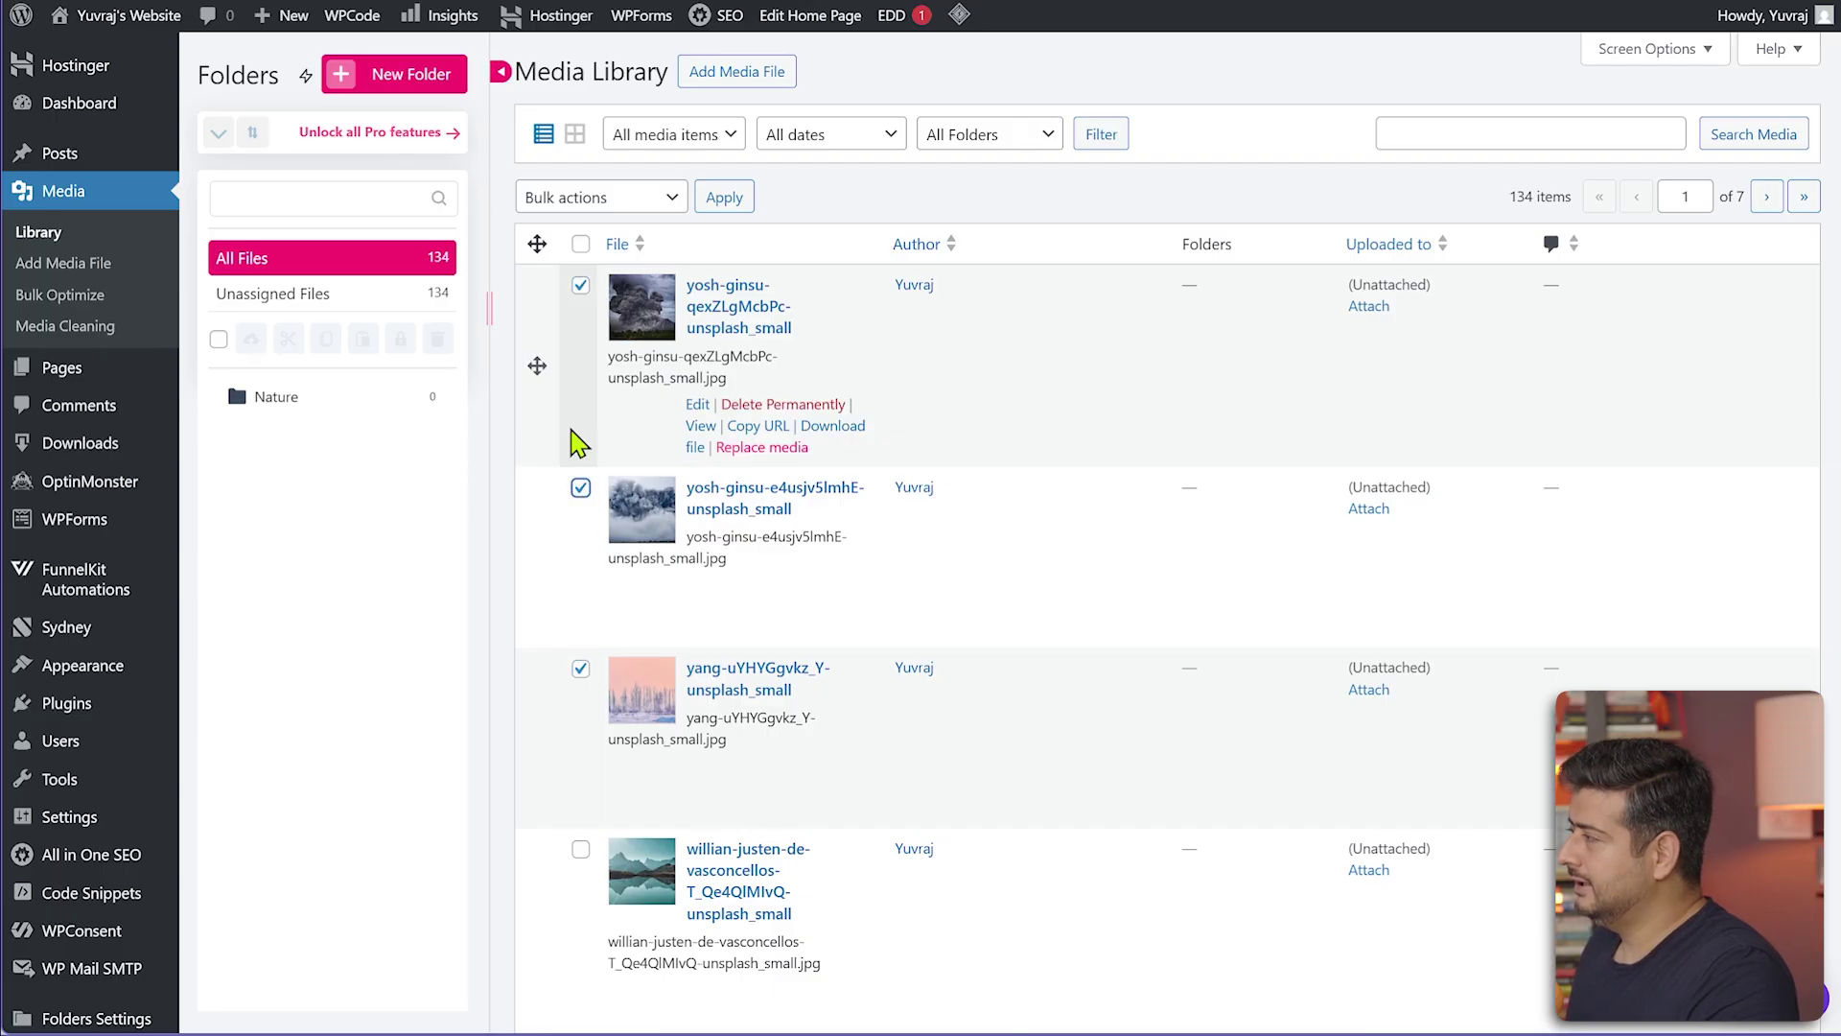
pyautogui.click(580, 243)
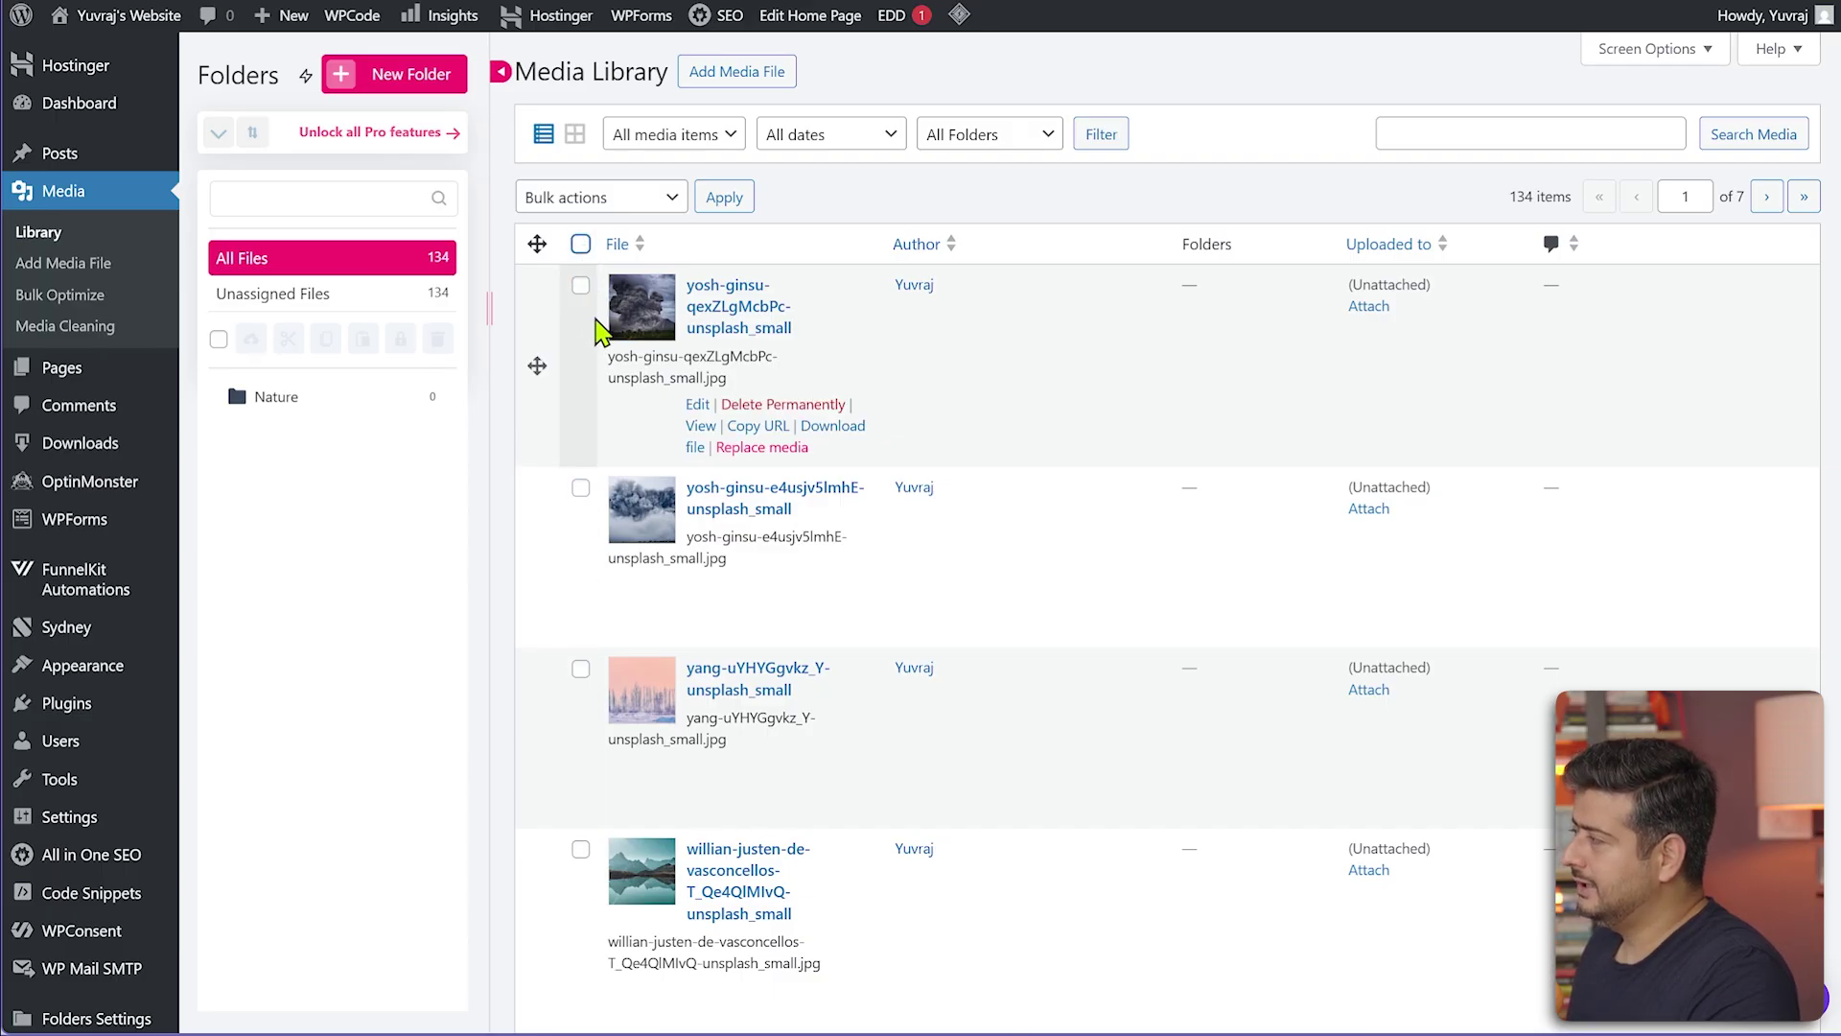
# Select the first four images in the media list and move them together into the Nature folder
pyautogui.click(581, 285)
pyautogui.click(581, 489)
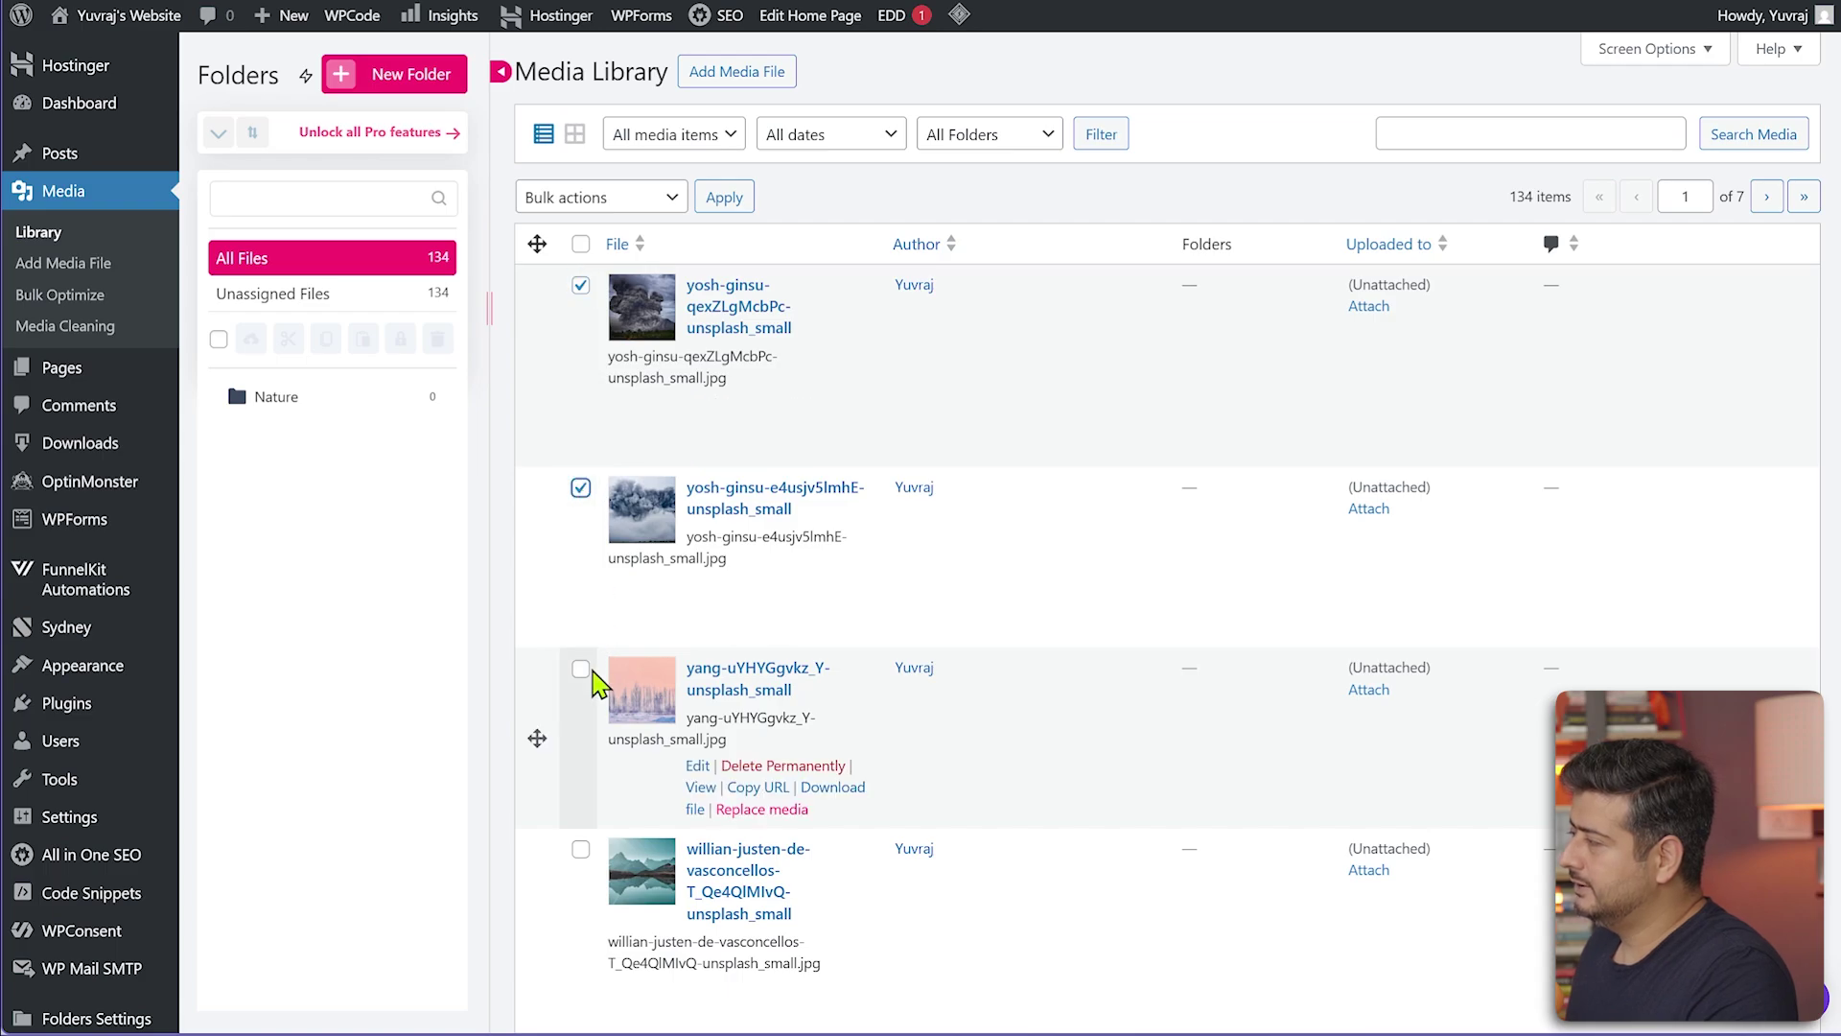
pyautogui.click(580, 669)
pyautogui.click(580, 850)
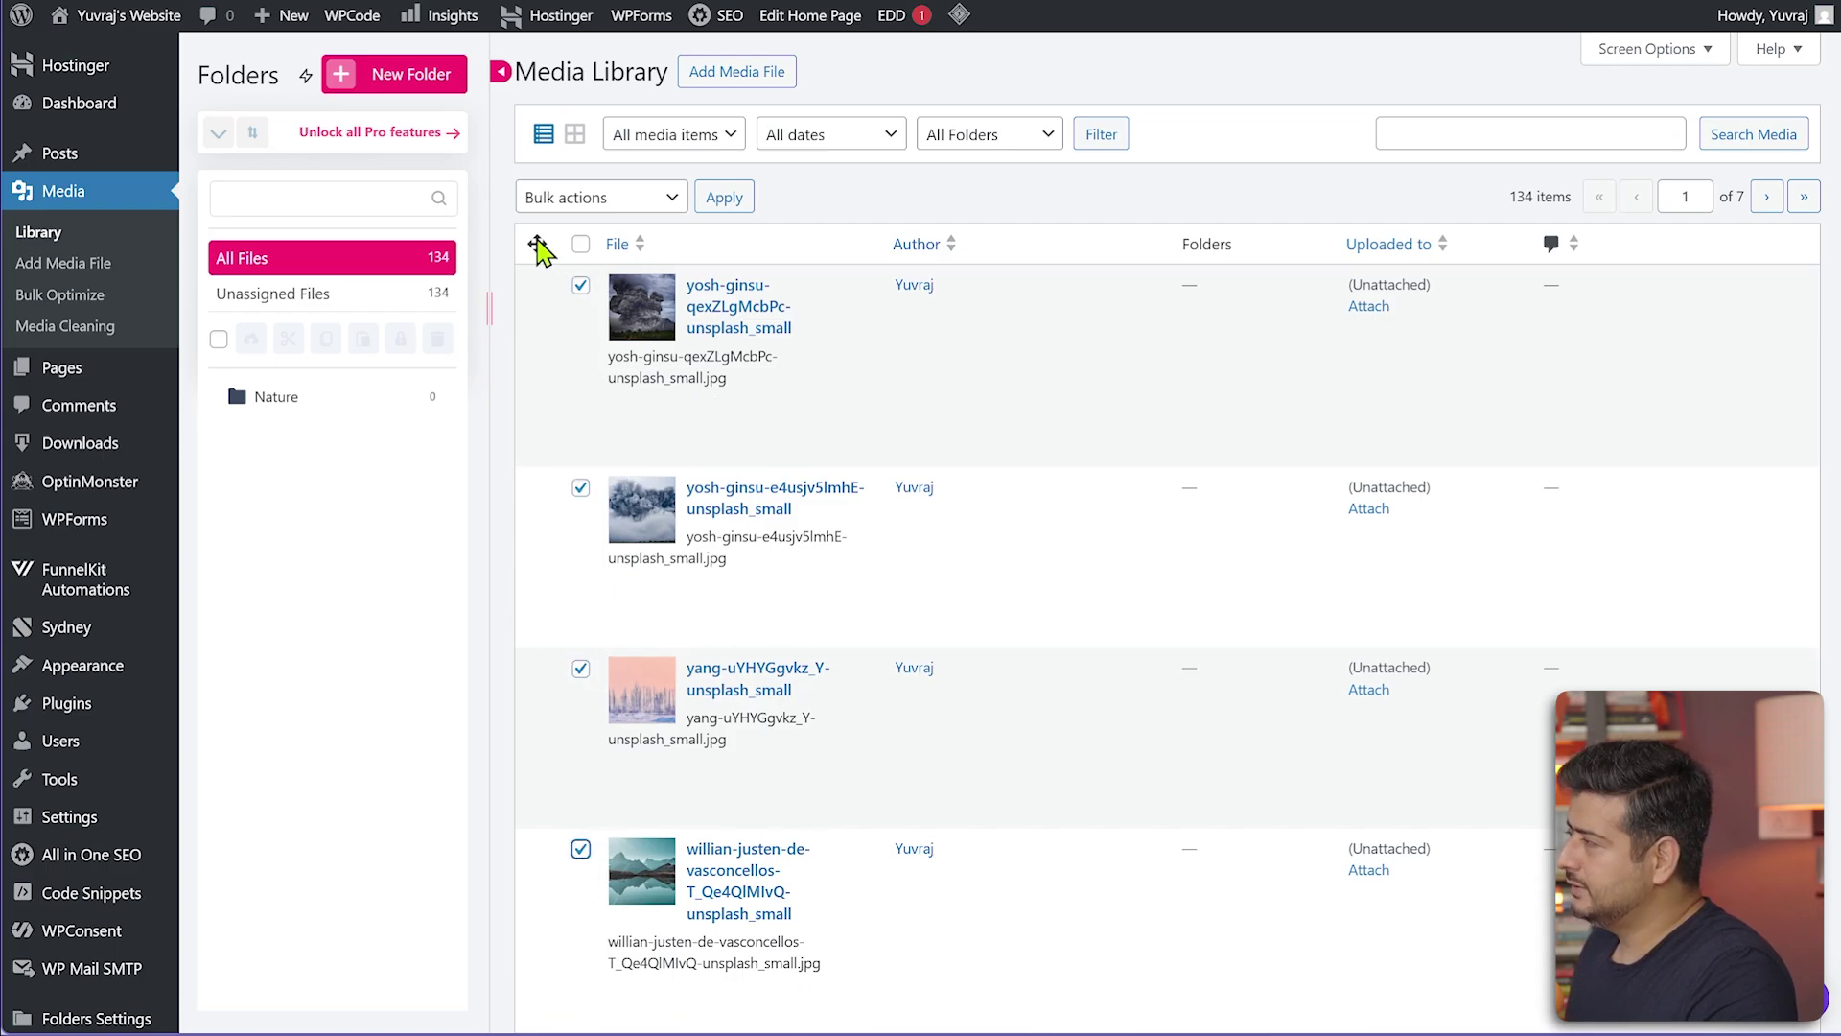
pyautogui.moveTo(537, 246); pyautogui.dragTo(283, 414)
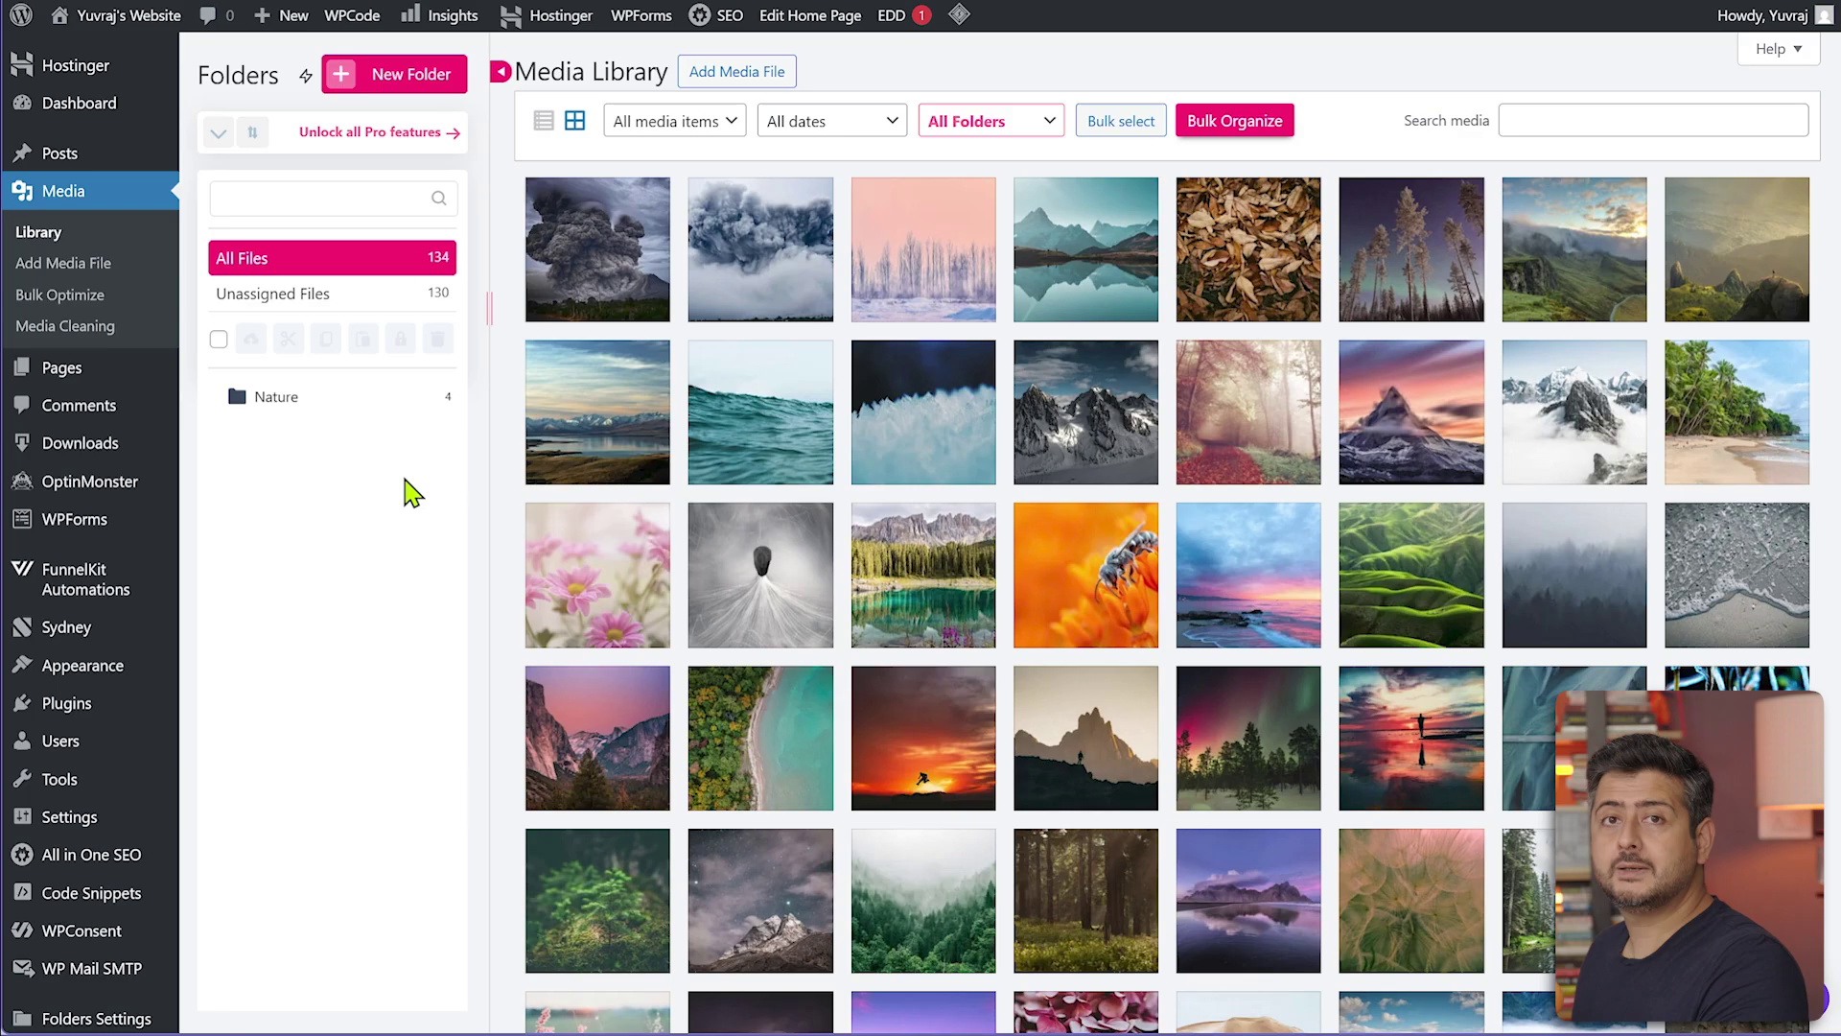
# Bulk-organize the first three rows of images into the Nature folder, except the fifth and sixth of row one and the second and eighth of row three
pyautogui.click(1239, 121)
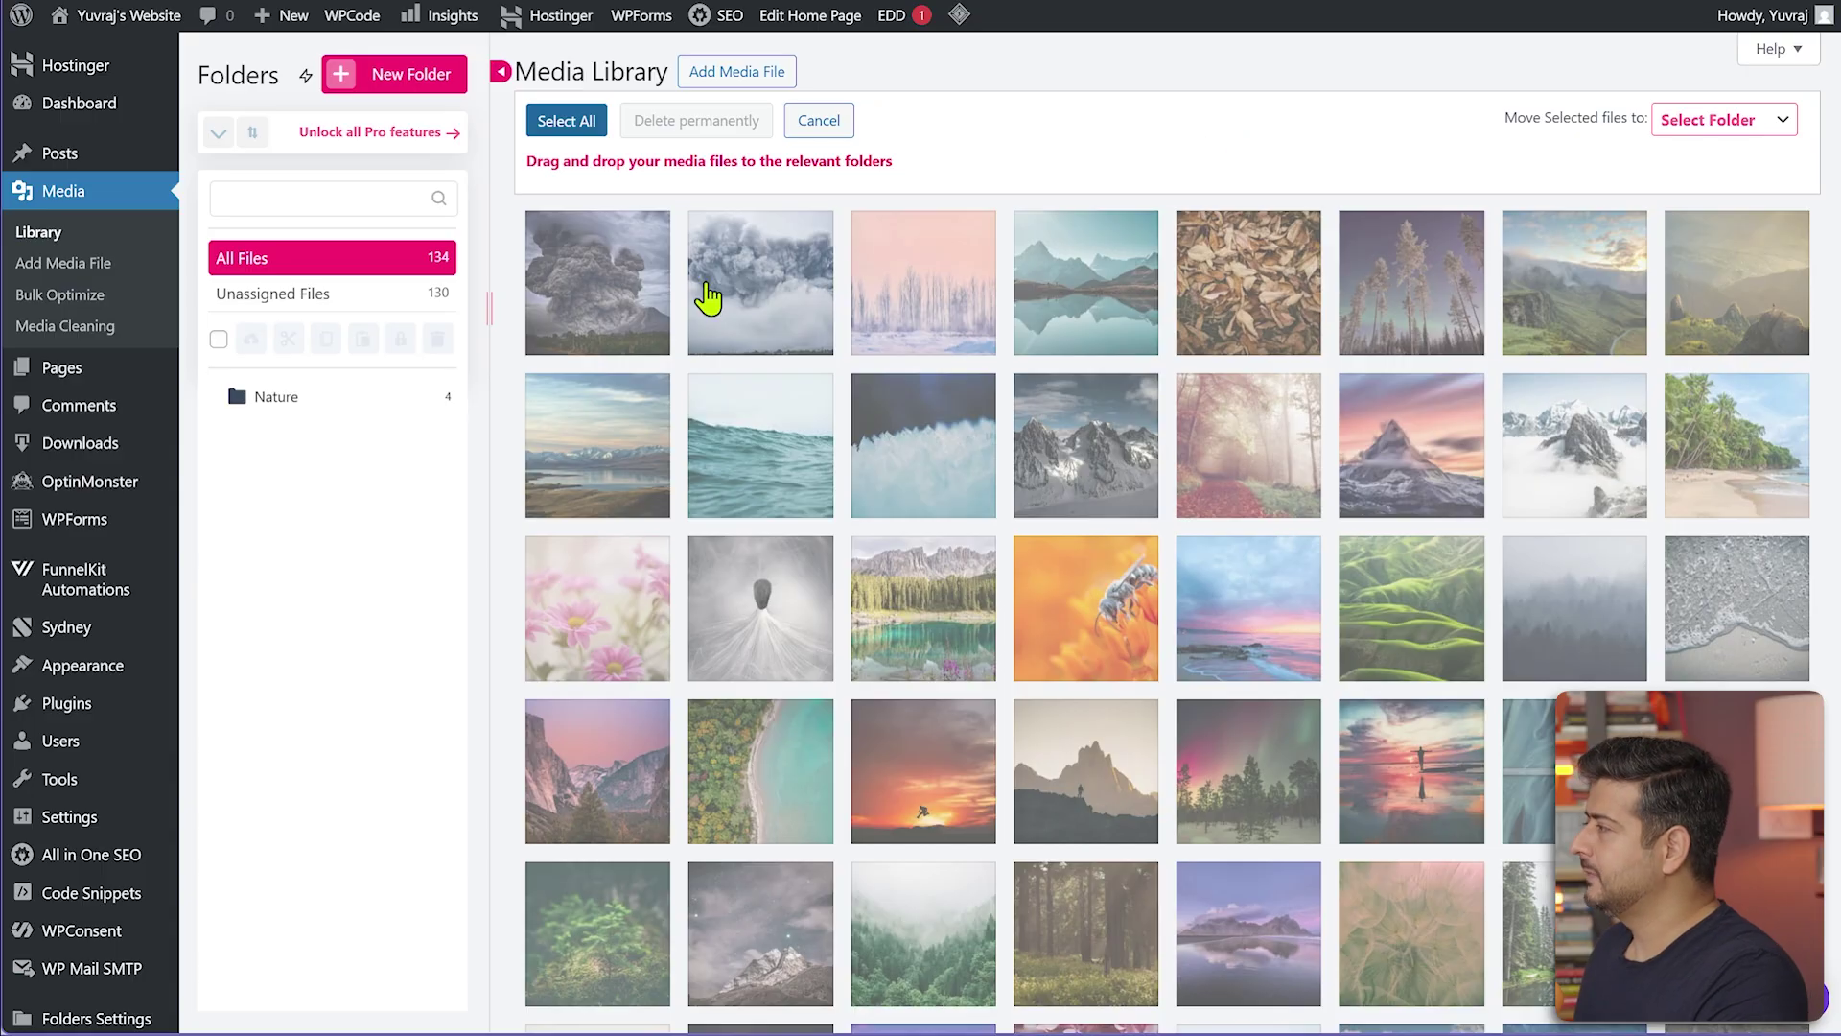
pyautogui.click(604, 317)
pyautogui.click(743, 293)
pyautogui.click(935, 299)
pyautogui.click(1089, 288)
pyautogui.click(1098, 480)
pyautogui.click(947, 443)
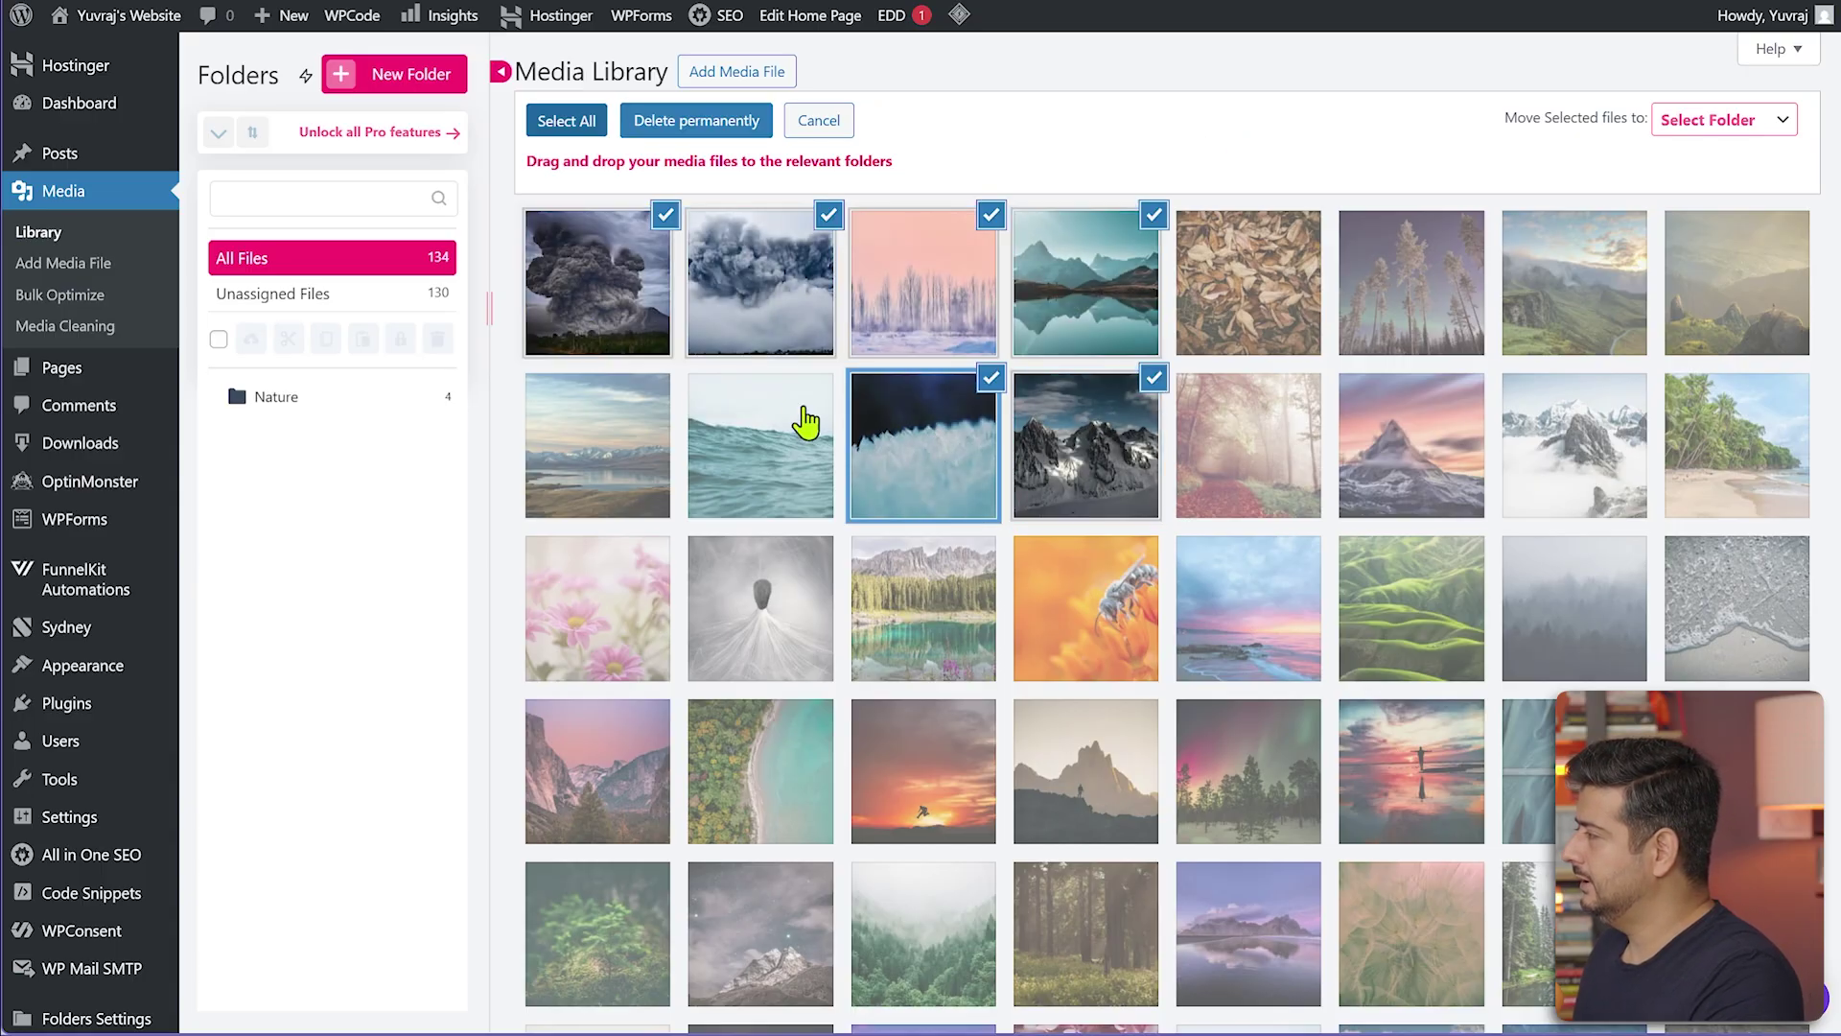
pyautogui.click(809, 418)
pyautogui.click(616, 452)
pyautogui.click(614, 602)
pyautogui.click(897, 597)
pyautogui.click(1088, 604)
pyautogui.click(1247, 599)
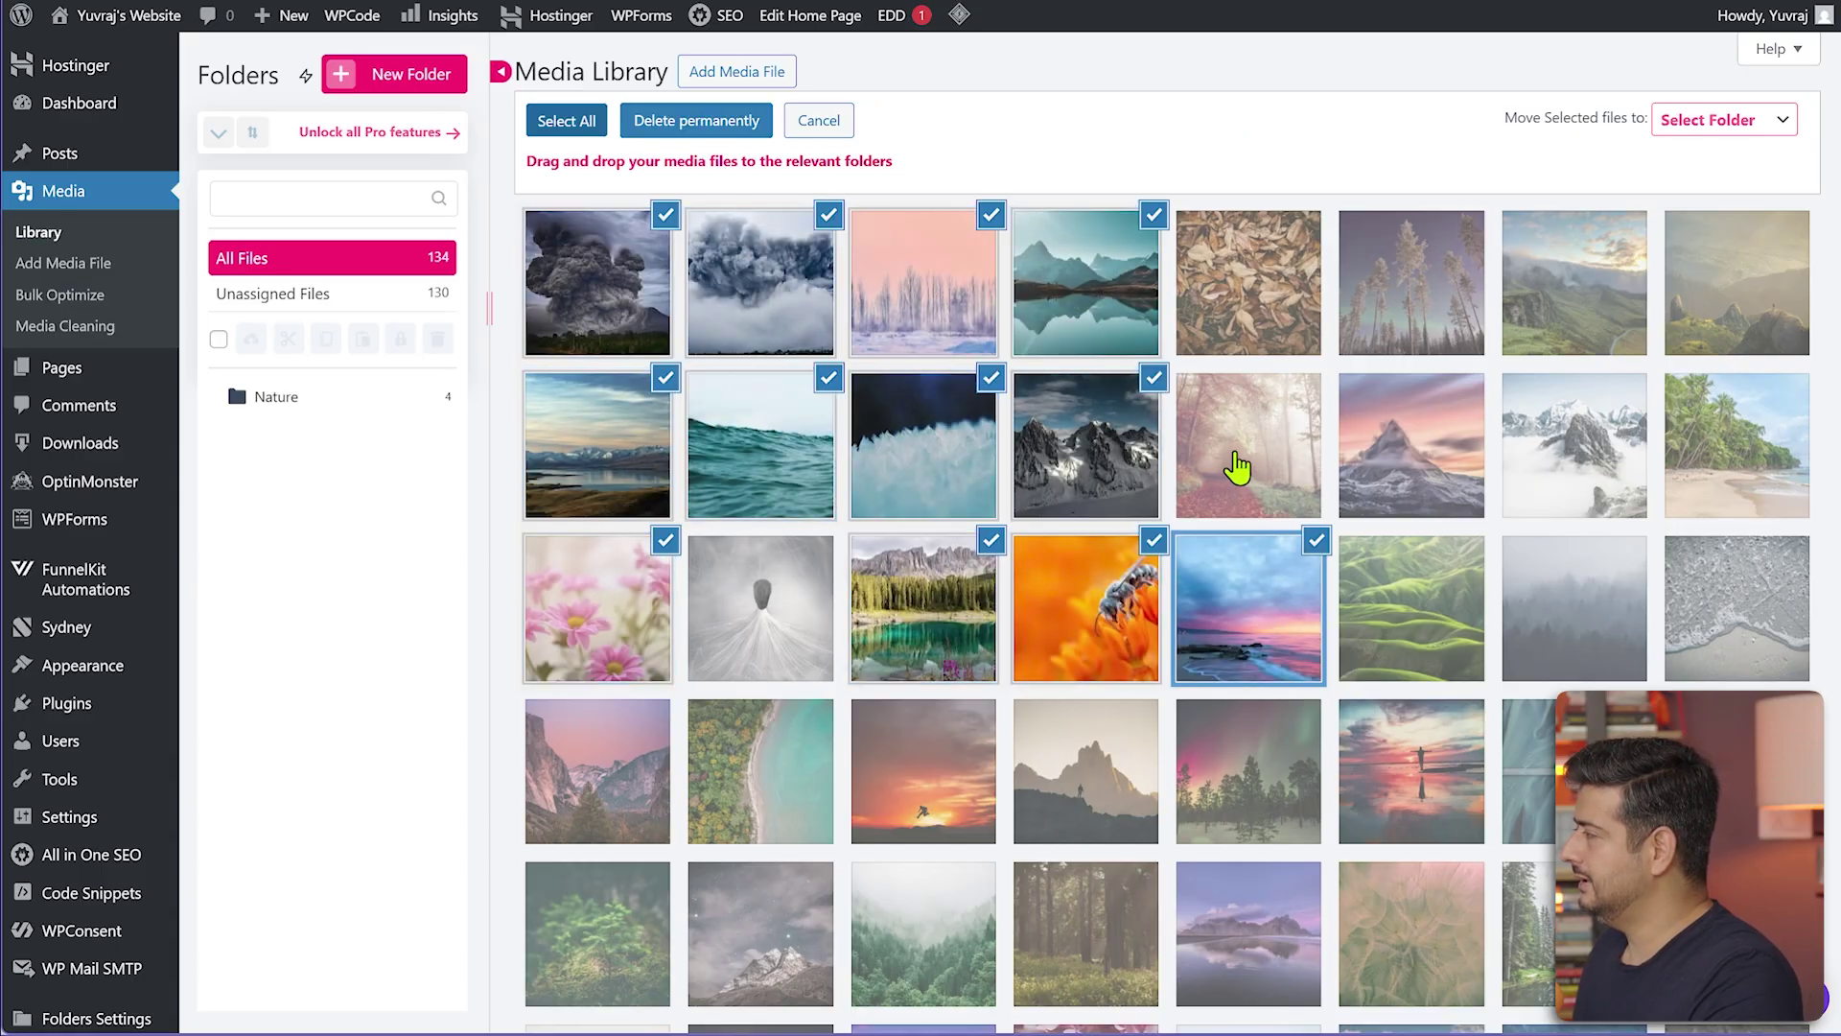
pyautogui.click(1237, 468)
pyautogui.click(1410, 451)
pyautogui.click(1409, 604)
pyautogui.click(1572, 604)
pyautogui.click(1584, 470)
pyautogui.click(1740, 398)
pyautogui.click(1726, 283)
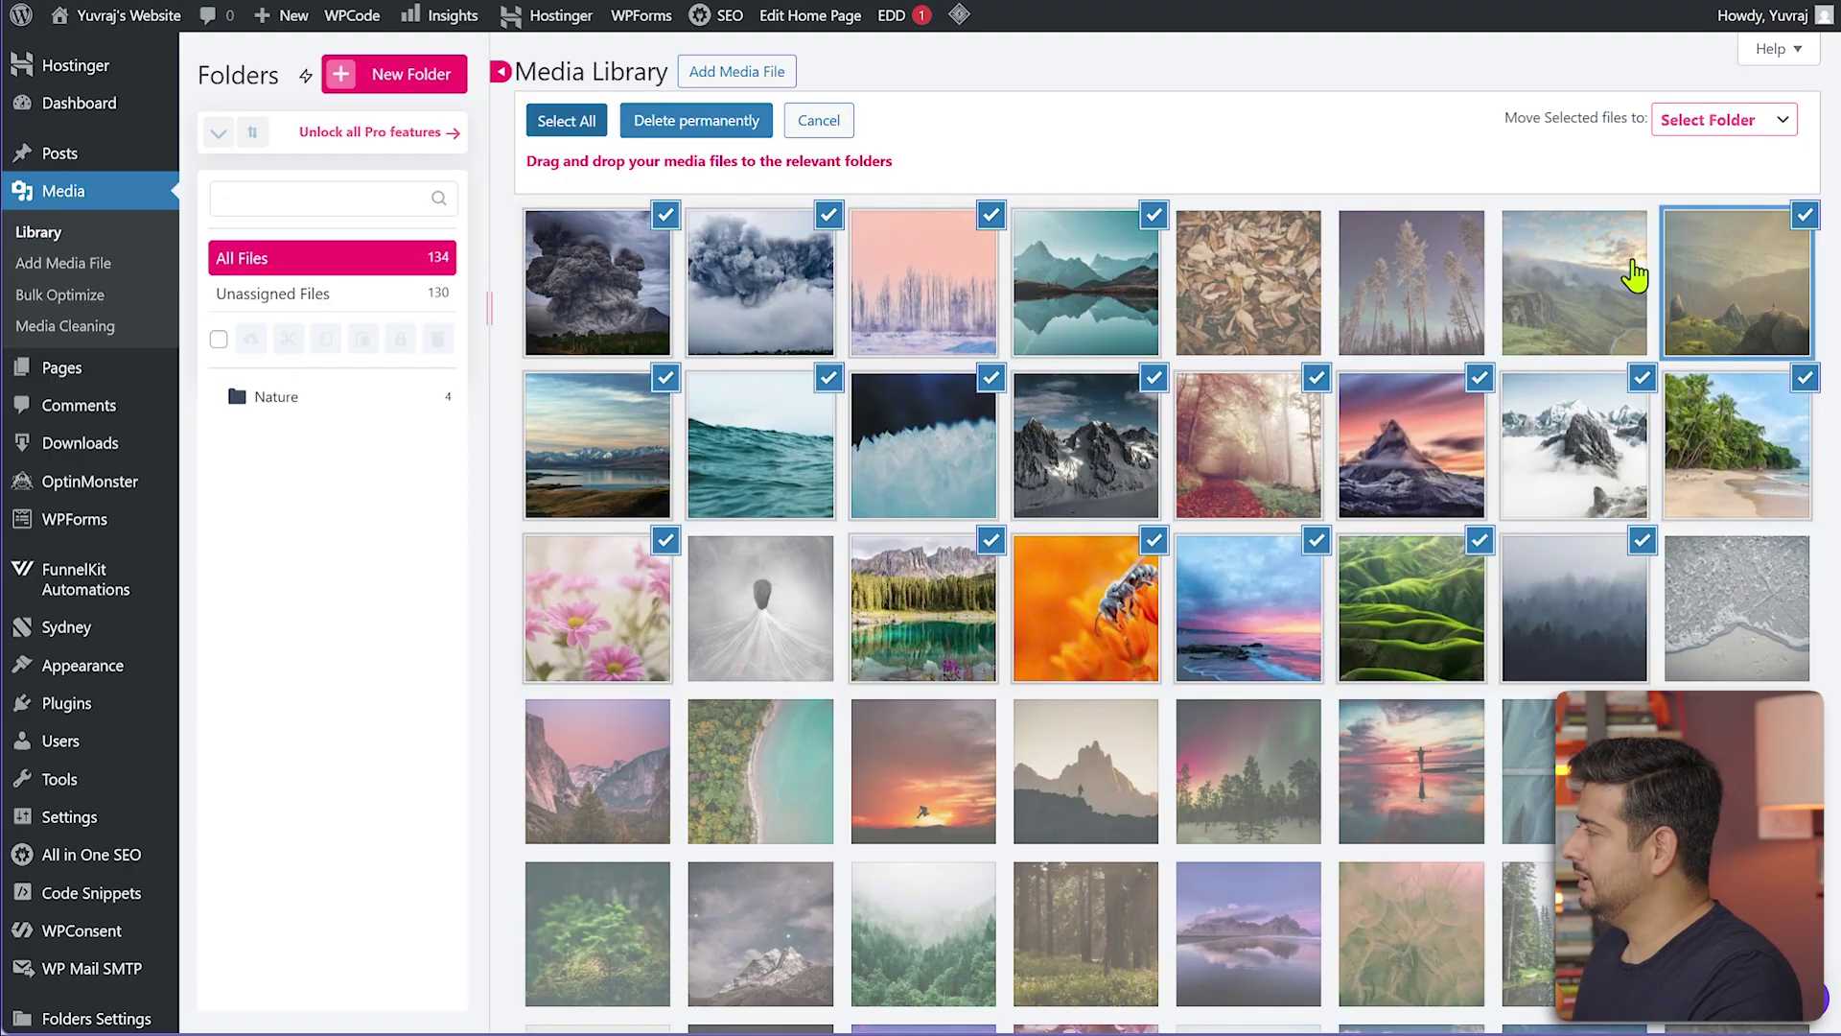
pyautogui.click(1577, 278)
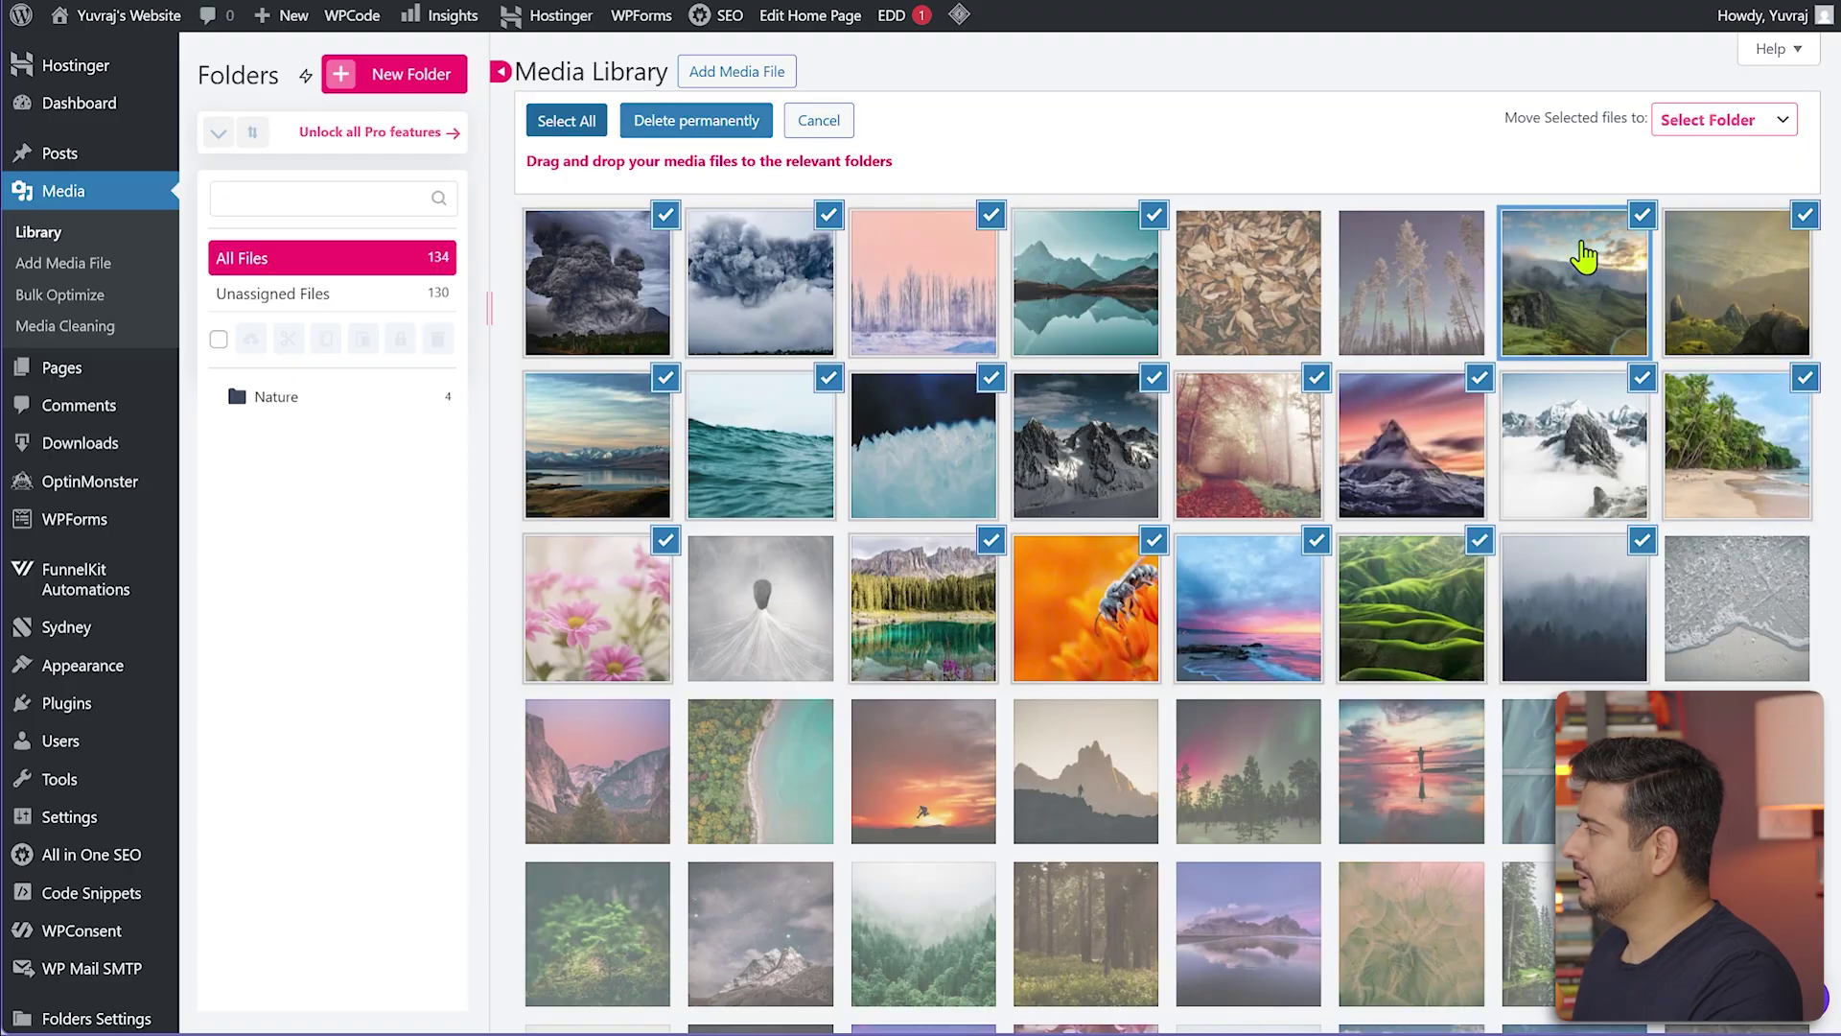
pyautogui.click(1749, 132)
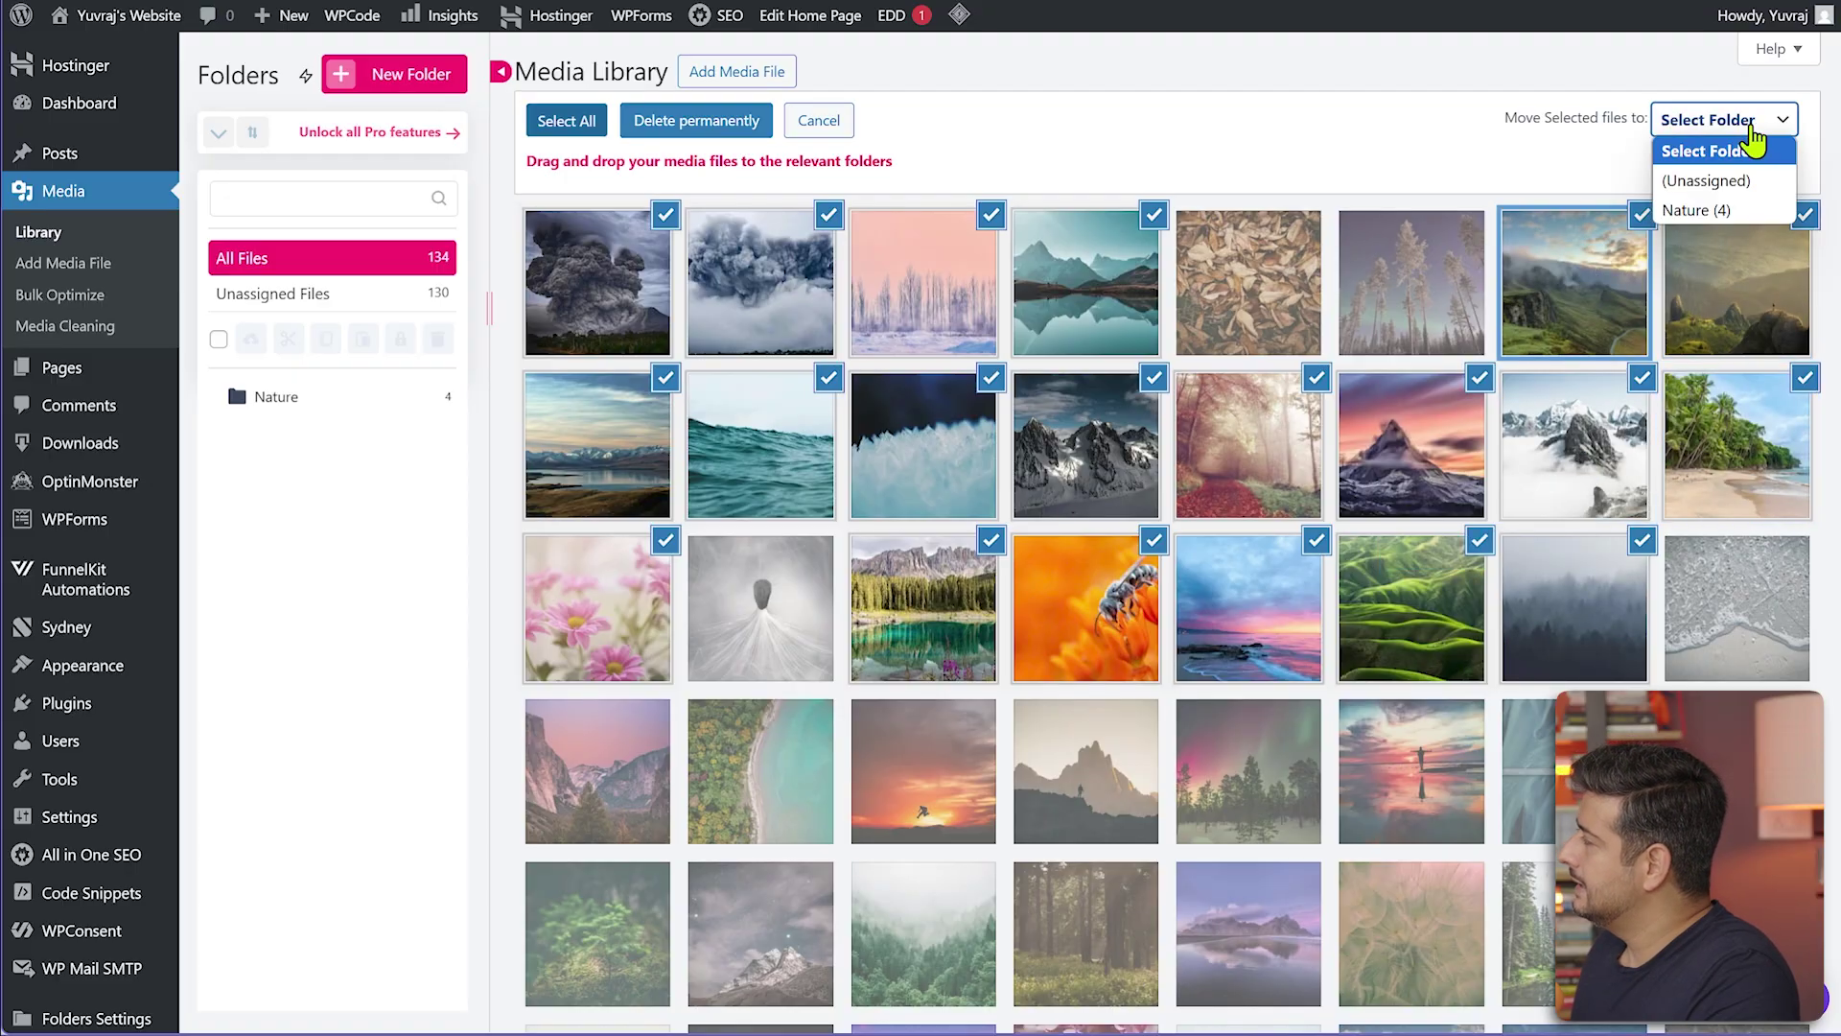
pyautogui.click(1712, 211)
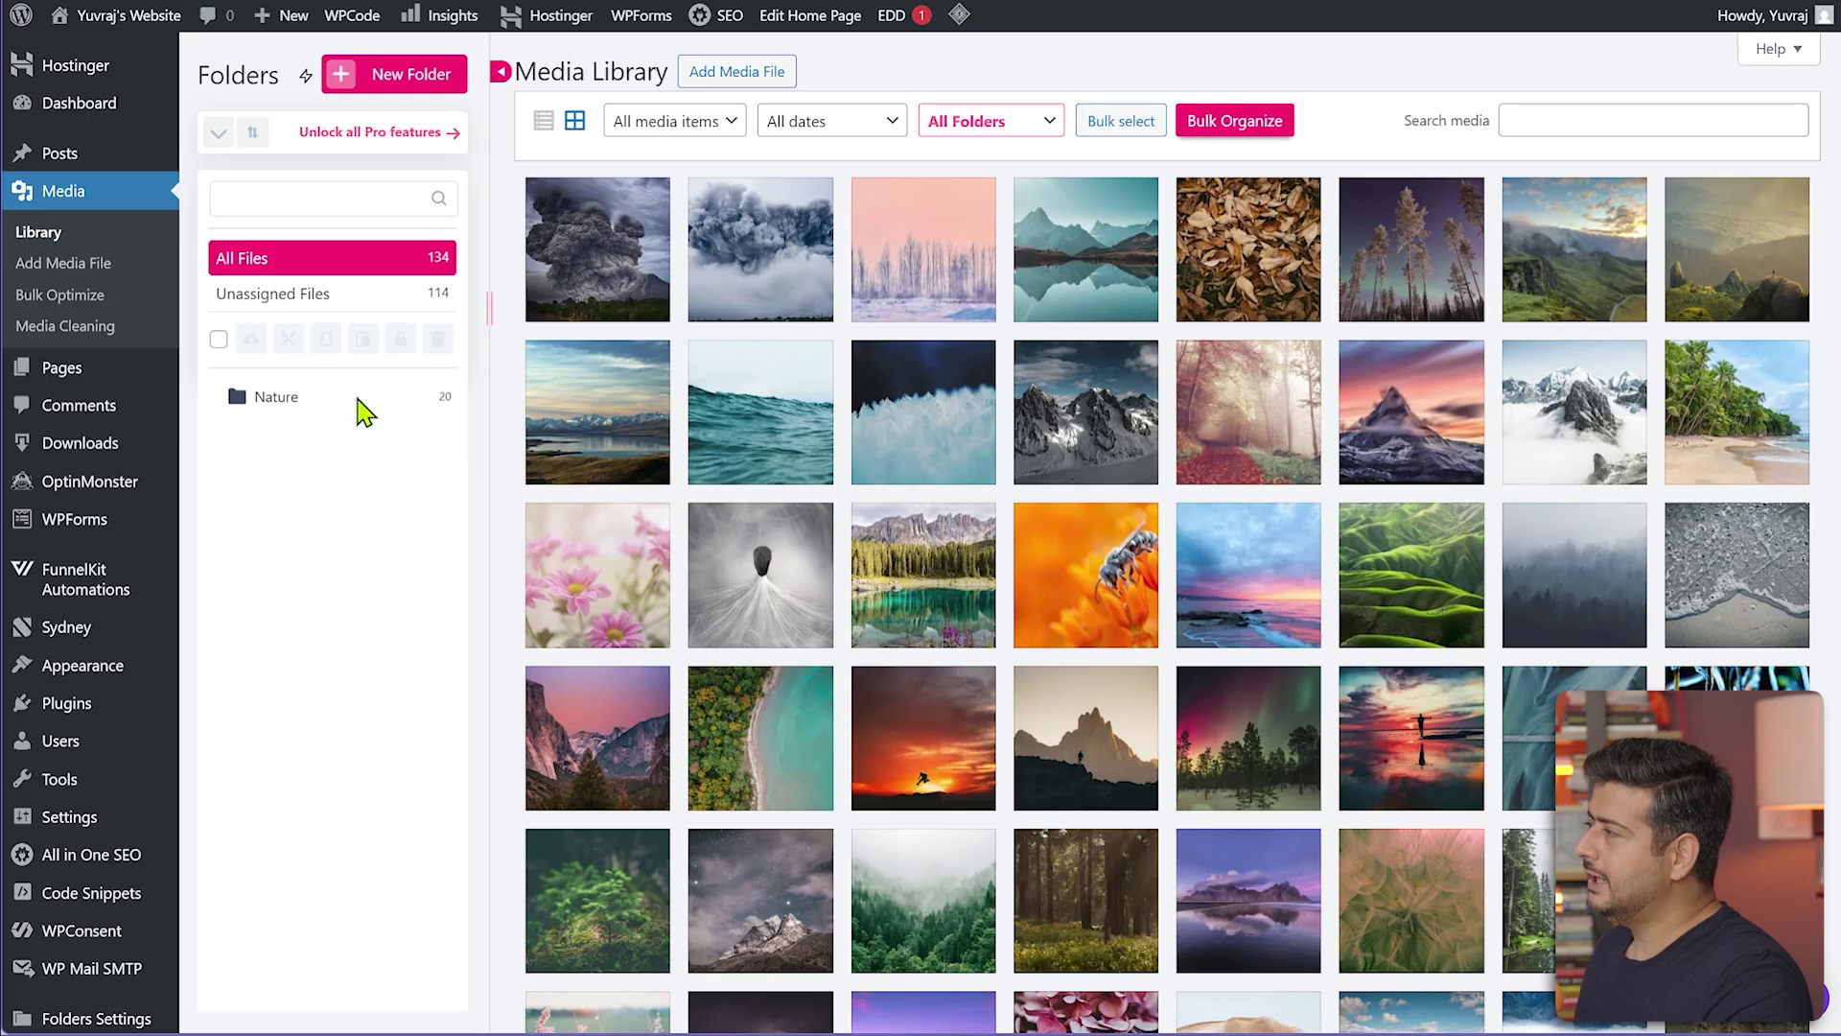
# Create a new post in a separate browser tab and title it "Image"
pyautogui.moveTo(58, 156)
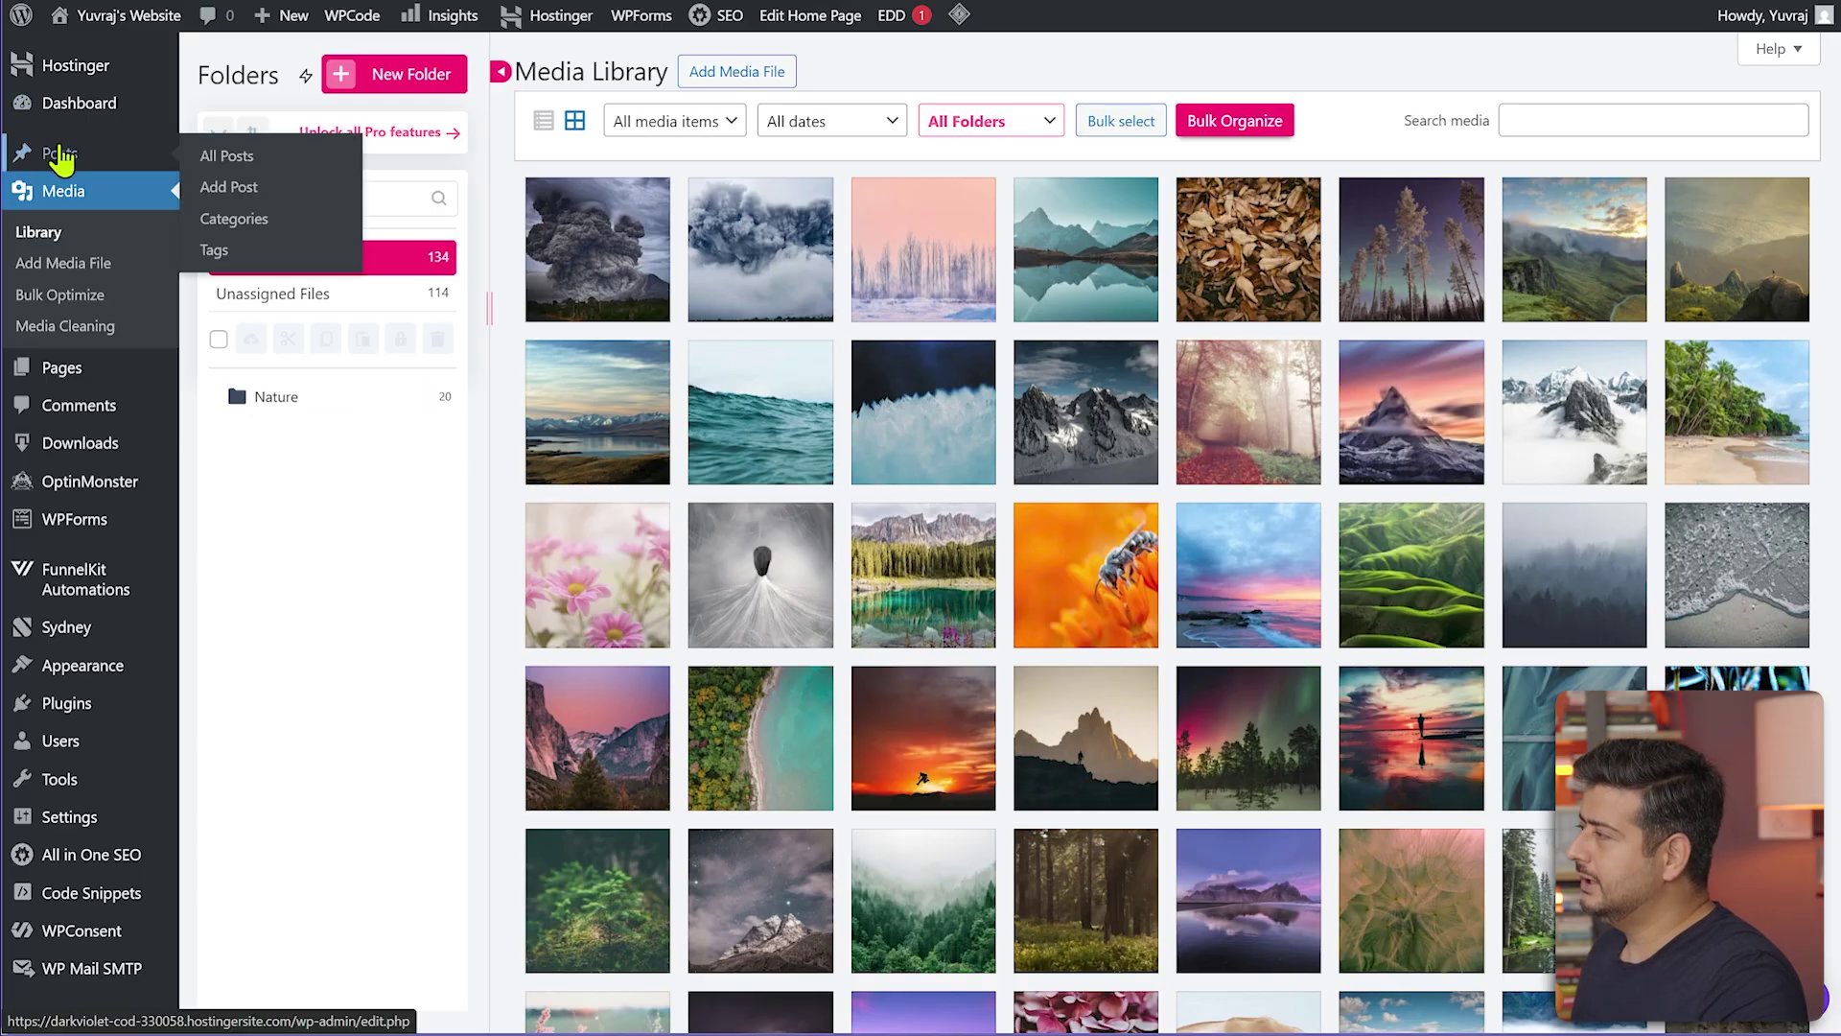
pyautogui.rightClick(261, 190)
pyautogui.click(297, 210)
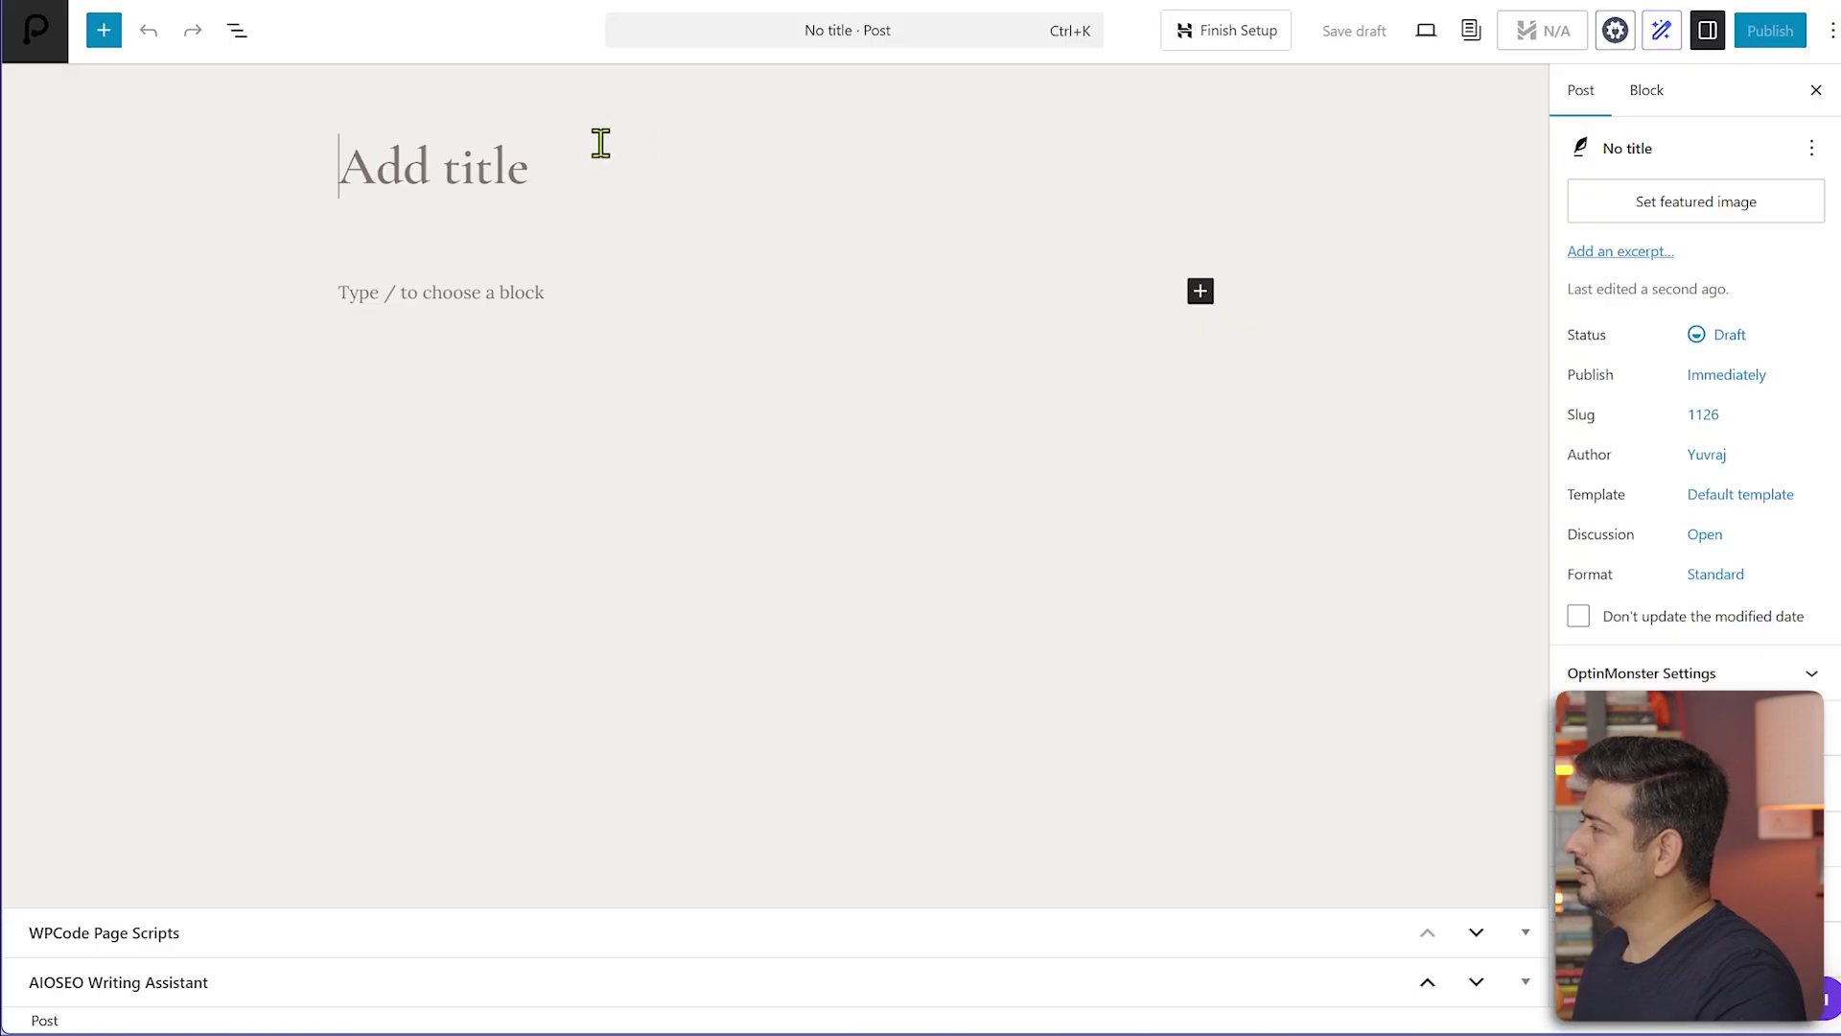
pyautogui.write('Image')
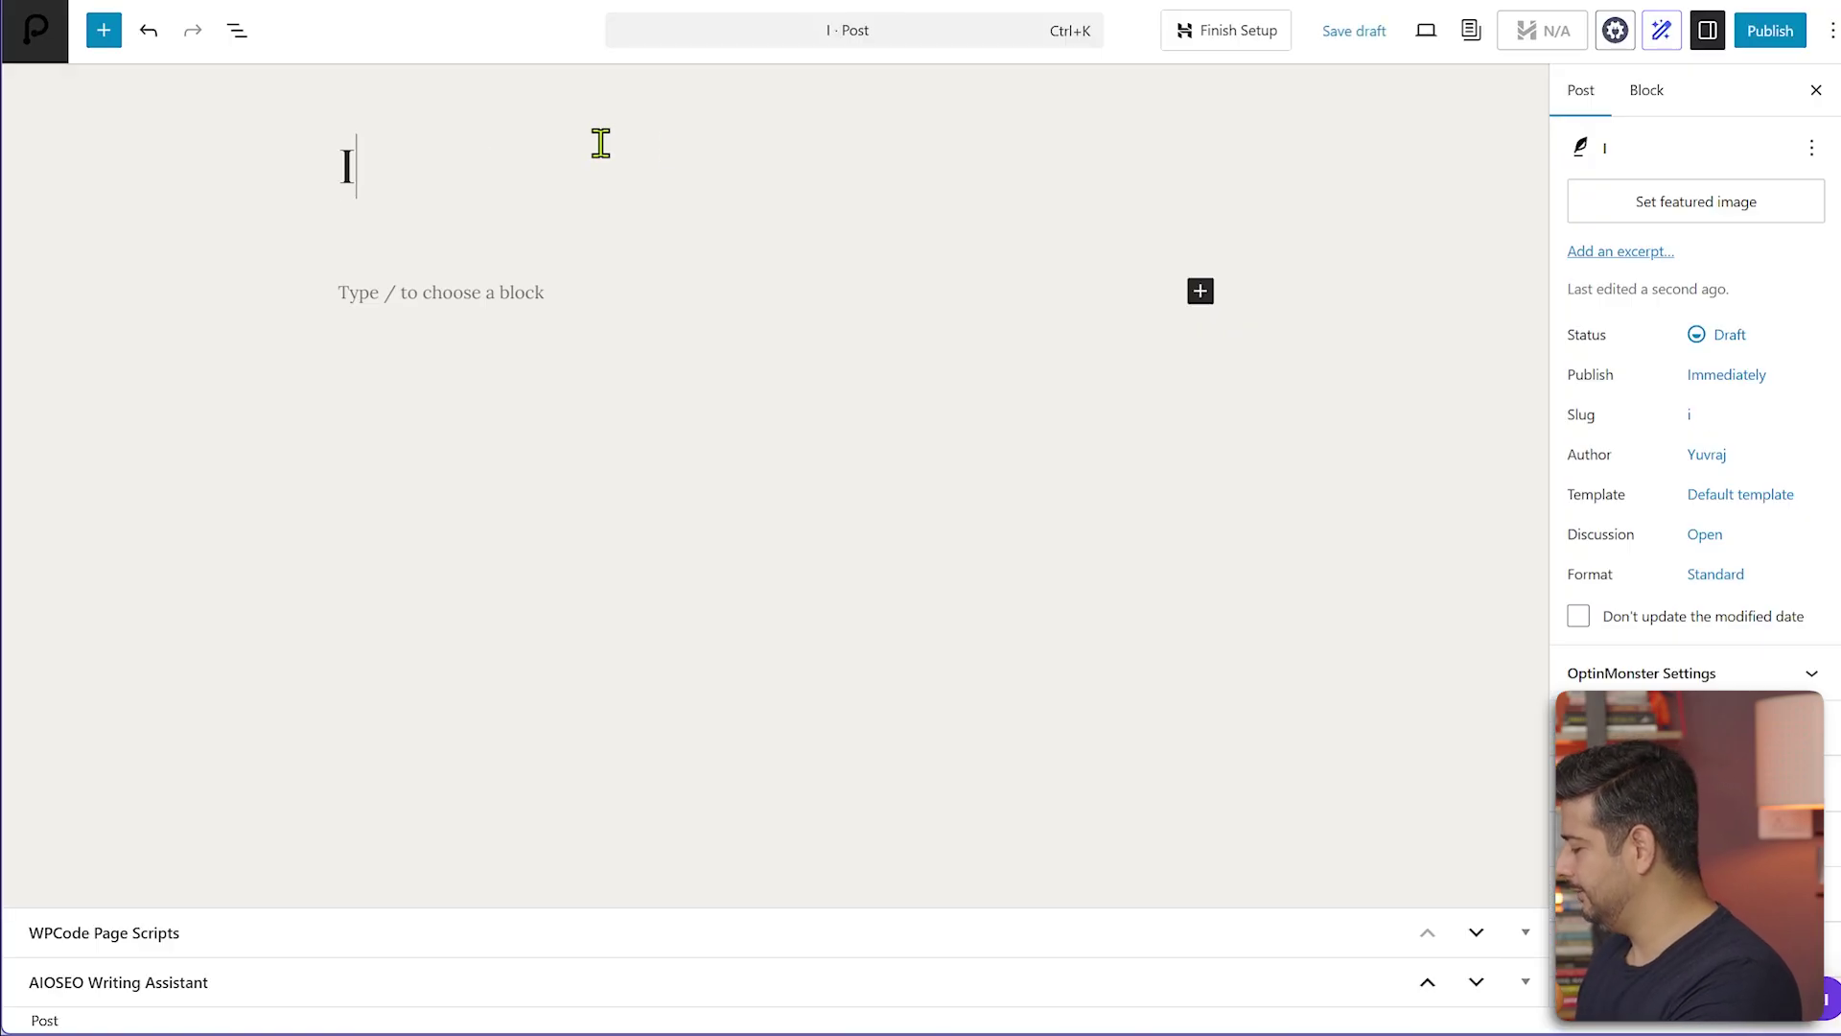
# Add an Image block below the post title and fill it with the blue ice crystals picture from the Nature folder
pyautogui.click(474, 294)
pyautogui.write('/ima')
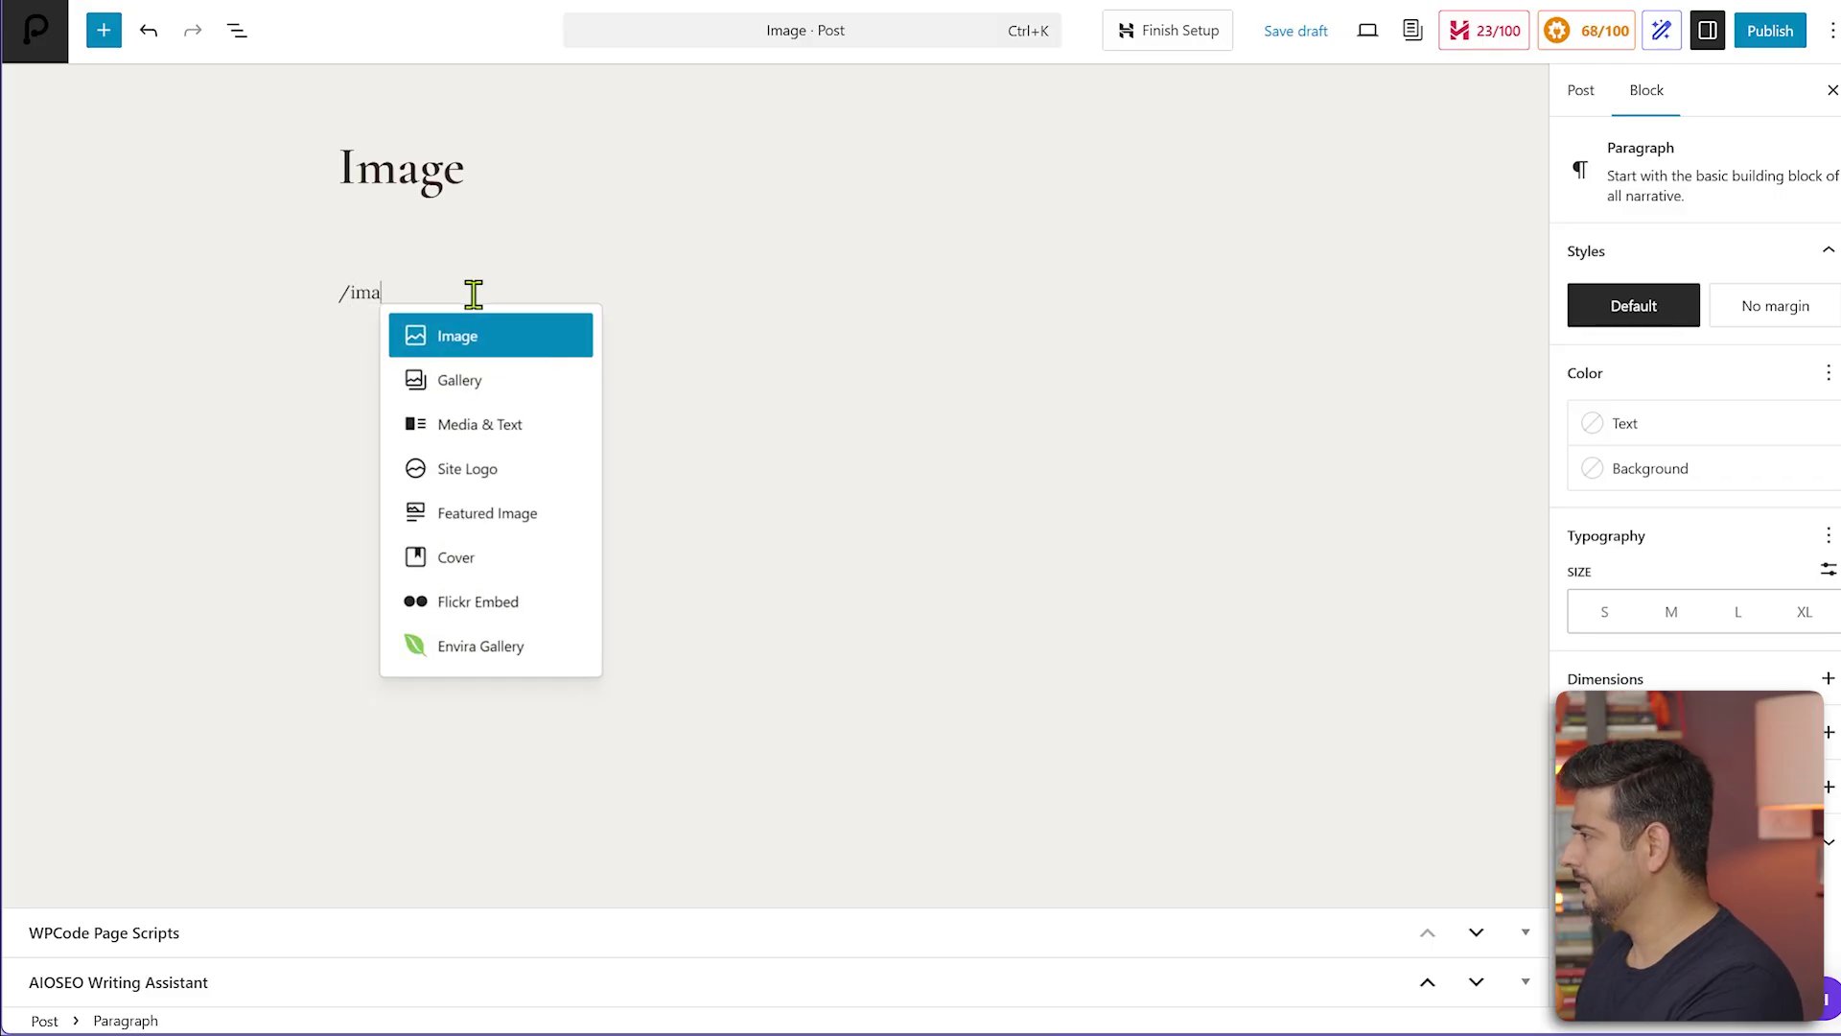
pyautogui.press('Return')
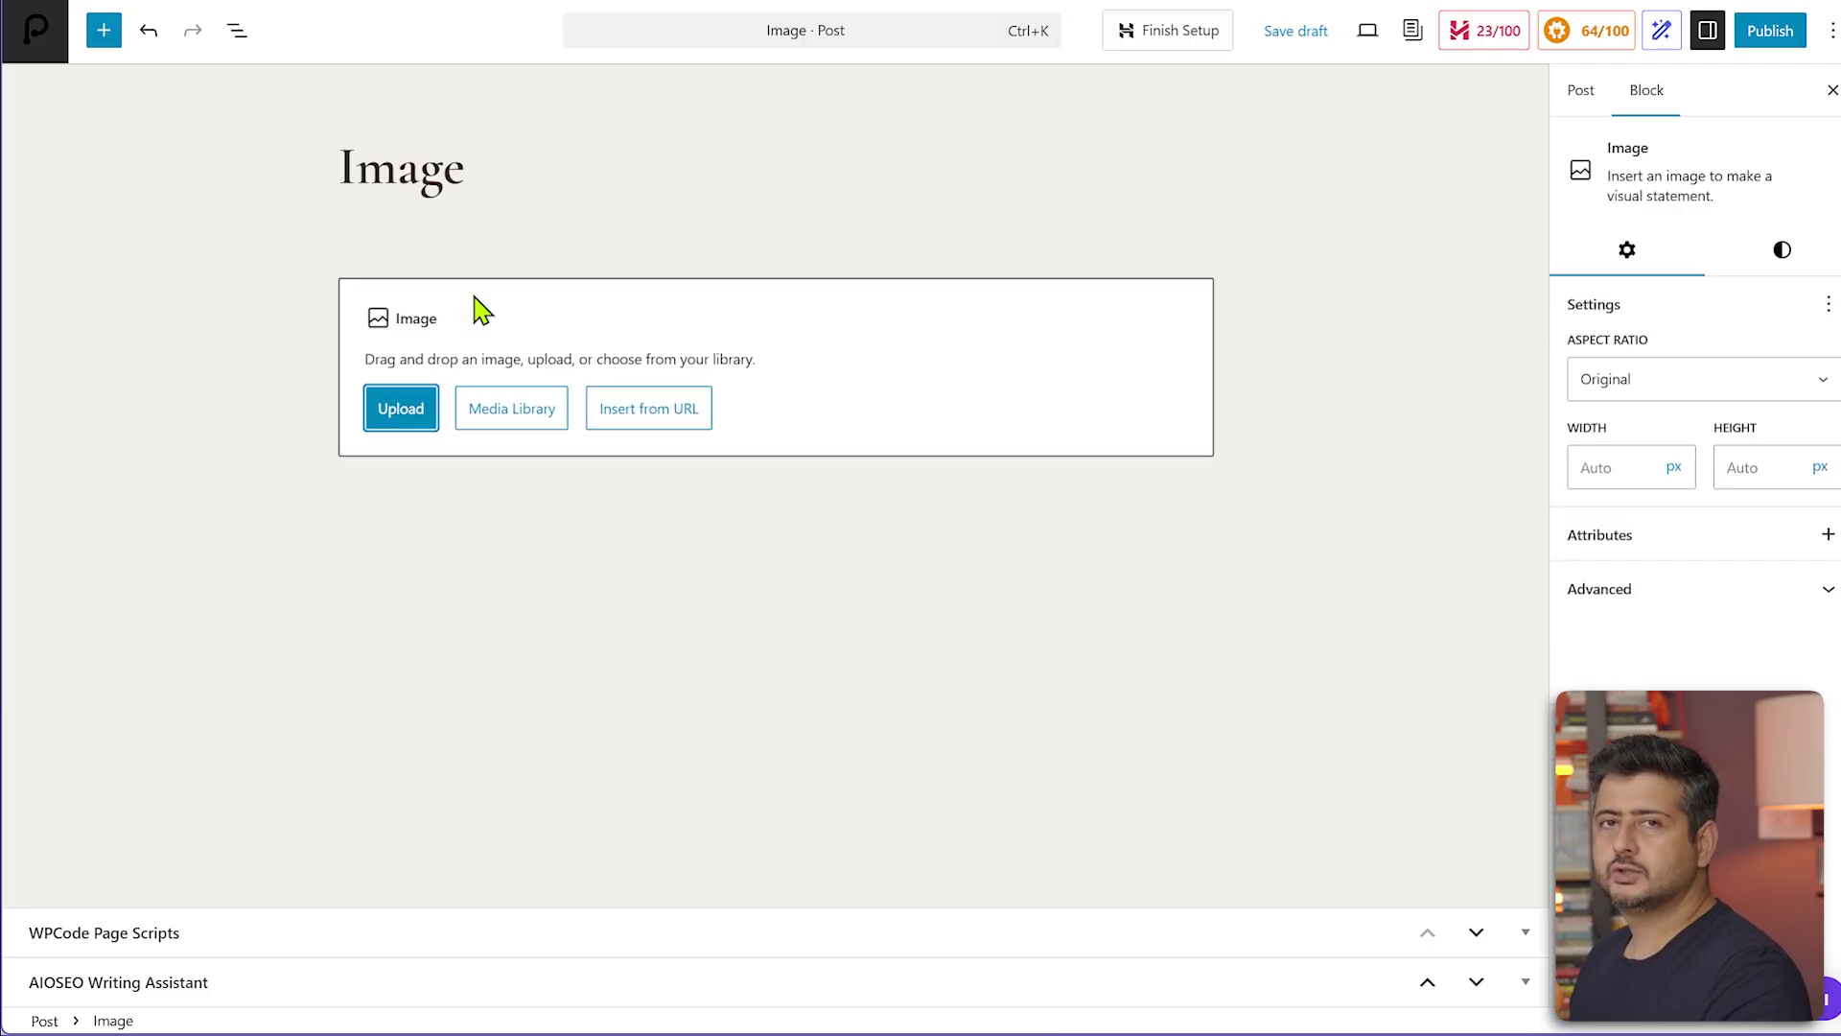
pyautogui.click(526, 422)
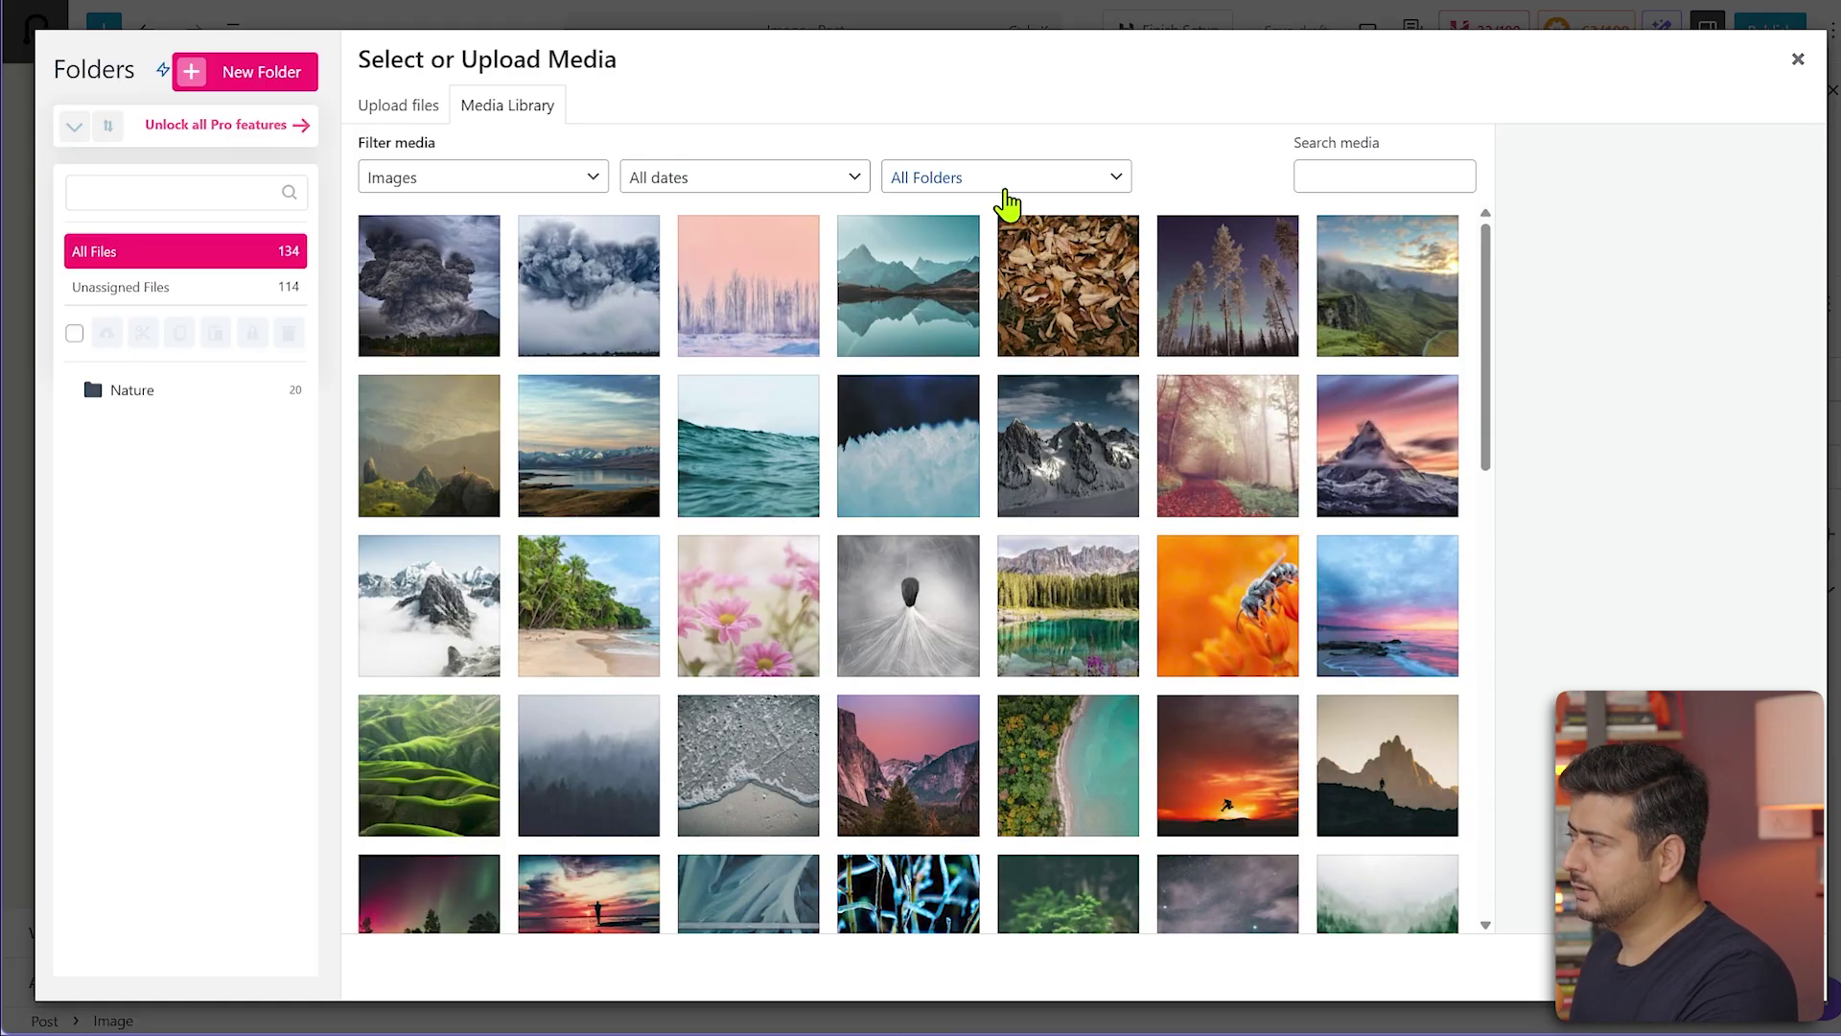
pyautogui.click(134, 391)
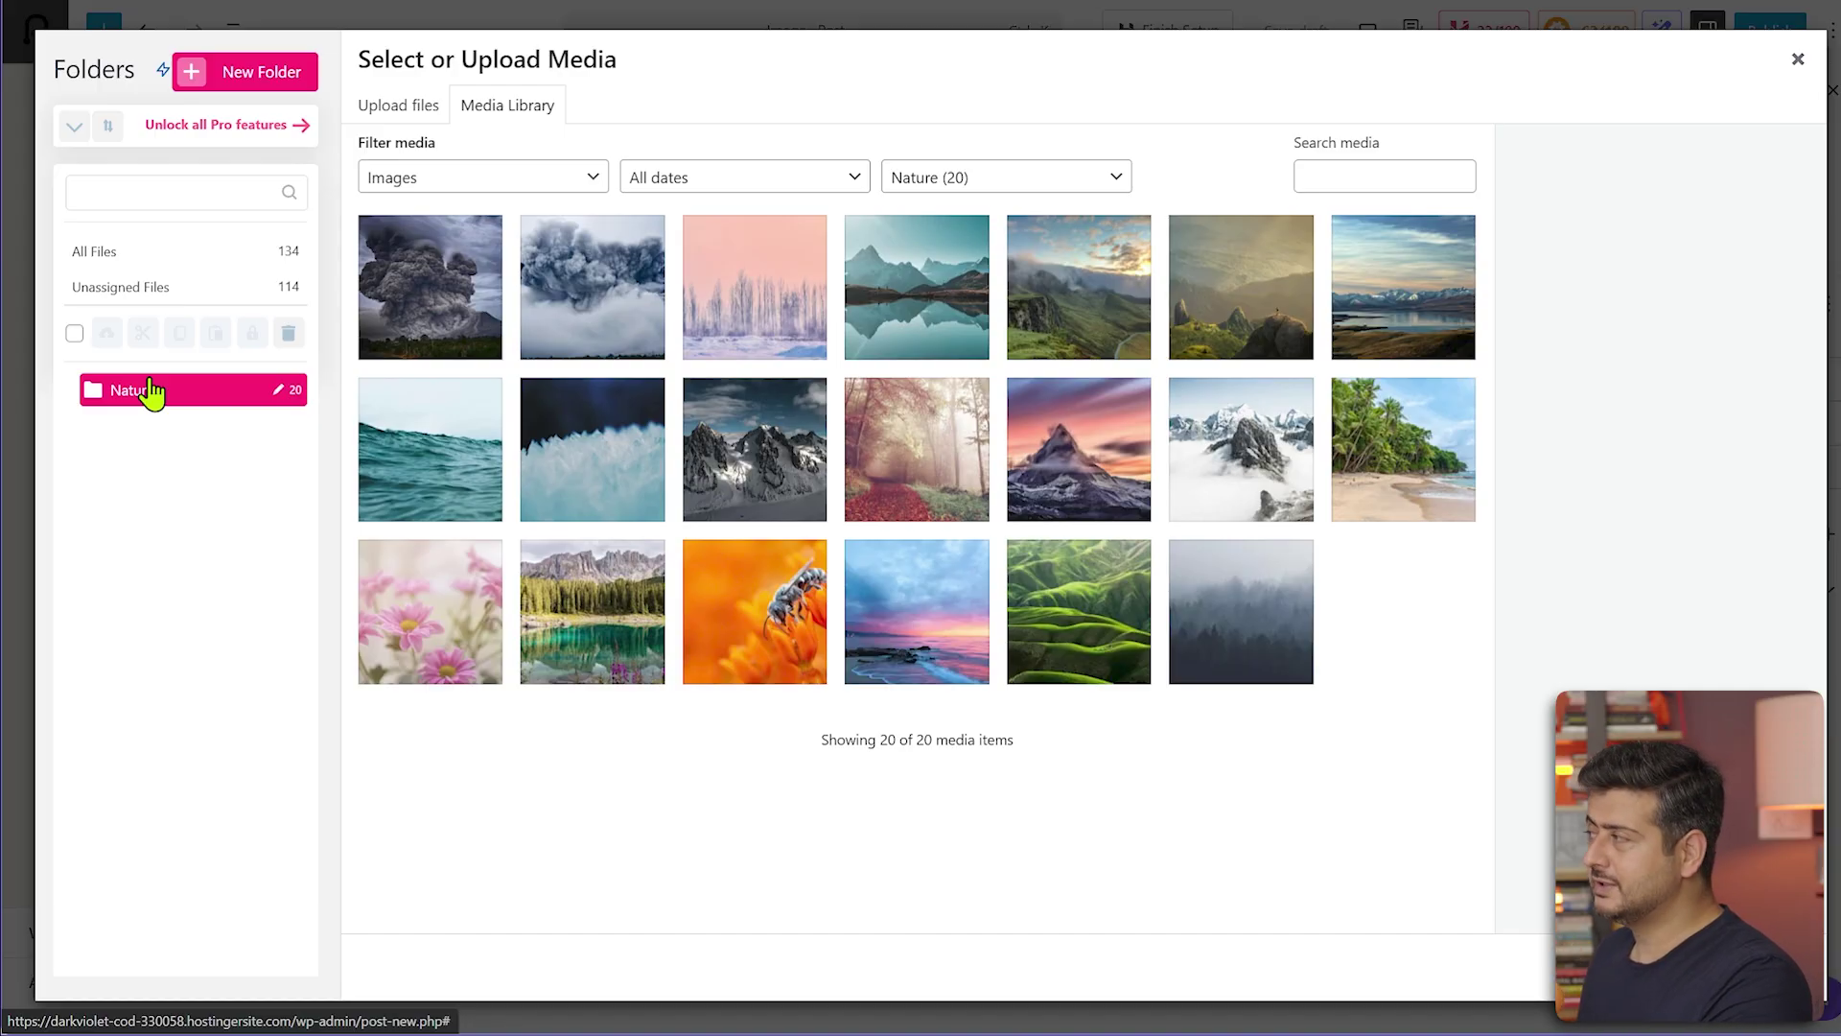
pyautogui.click(596, 468)
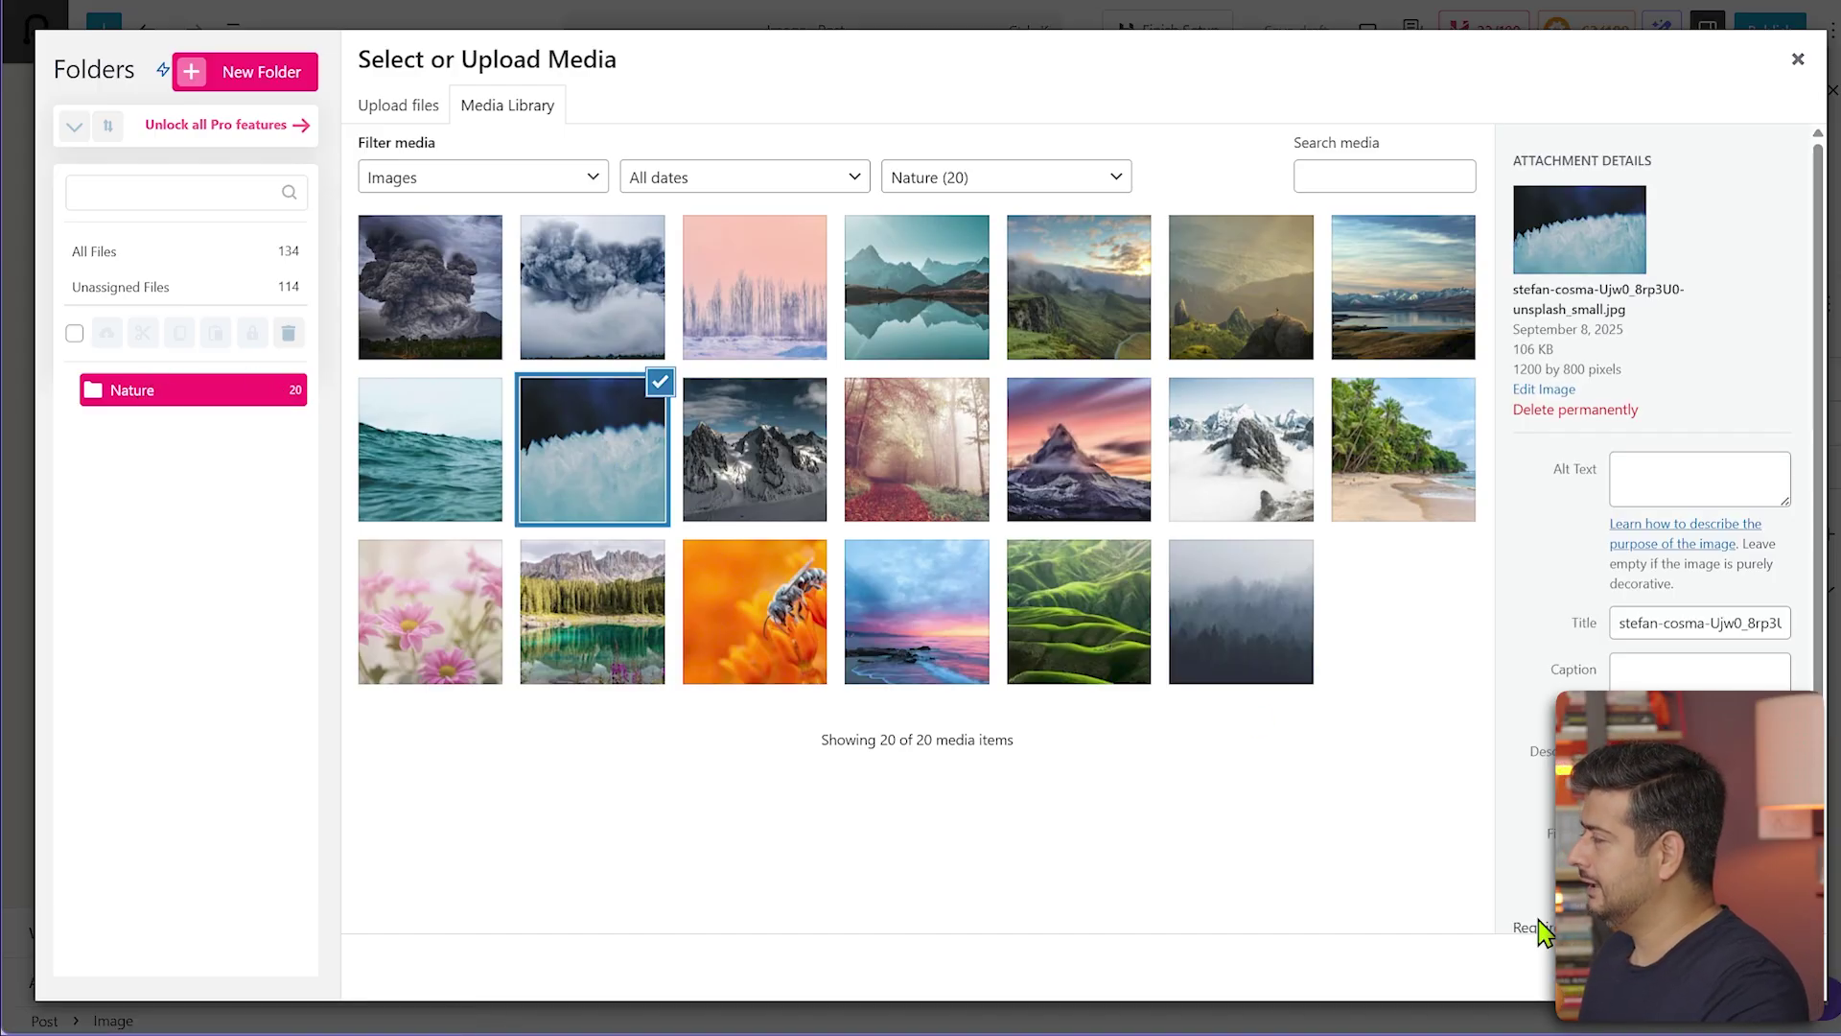
pyautogui.click(1763, 966)
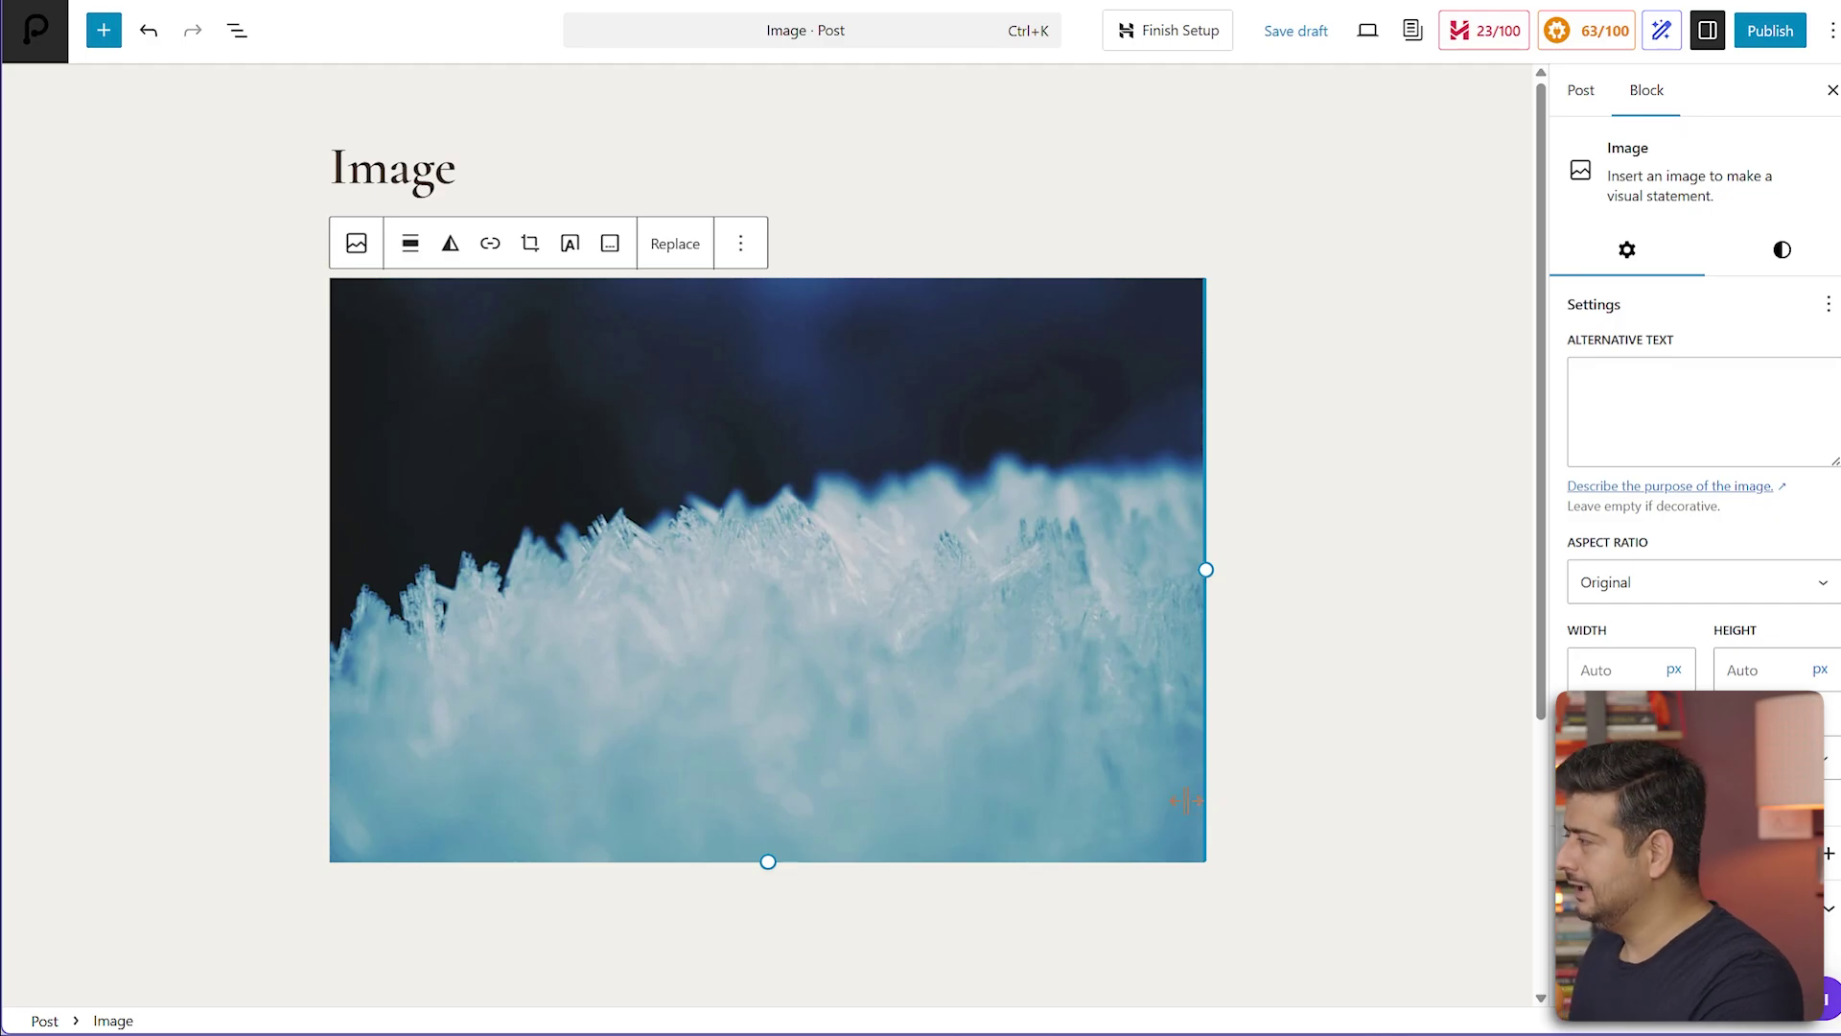
# Add an Envira Gallery block beneath the ice crystals image
pyautogui.scroll(-4, 1186, 800)
pyautogui.click(588, 608)
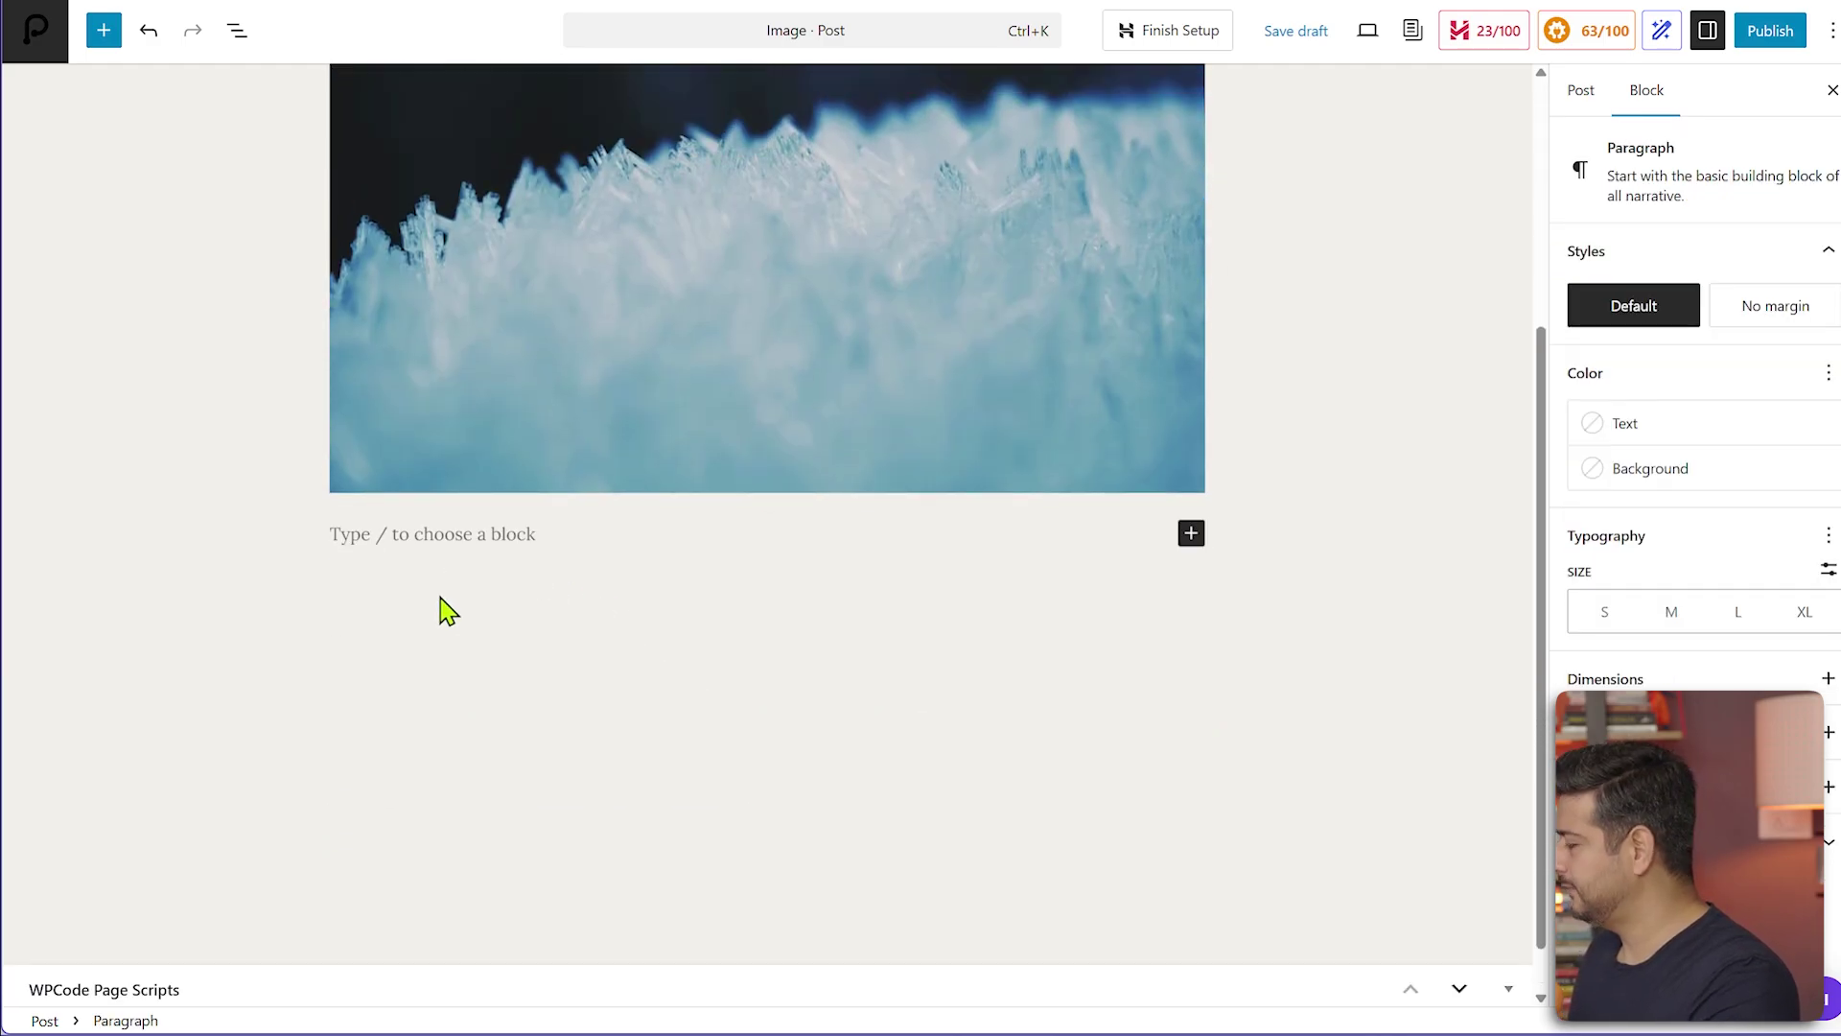
pyautogui.write('/gall')
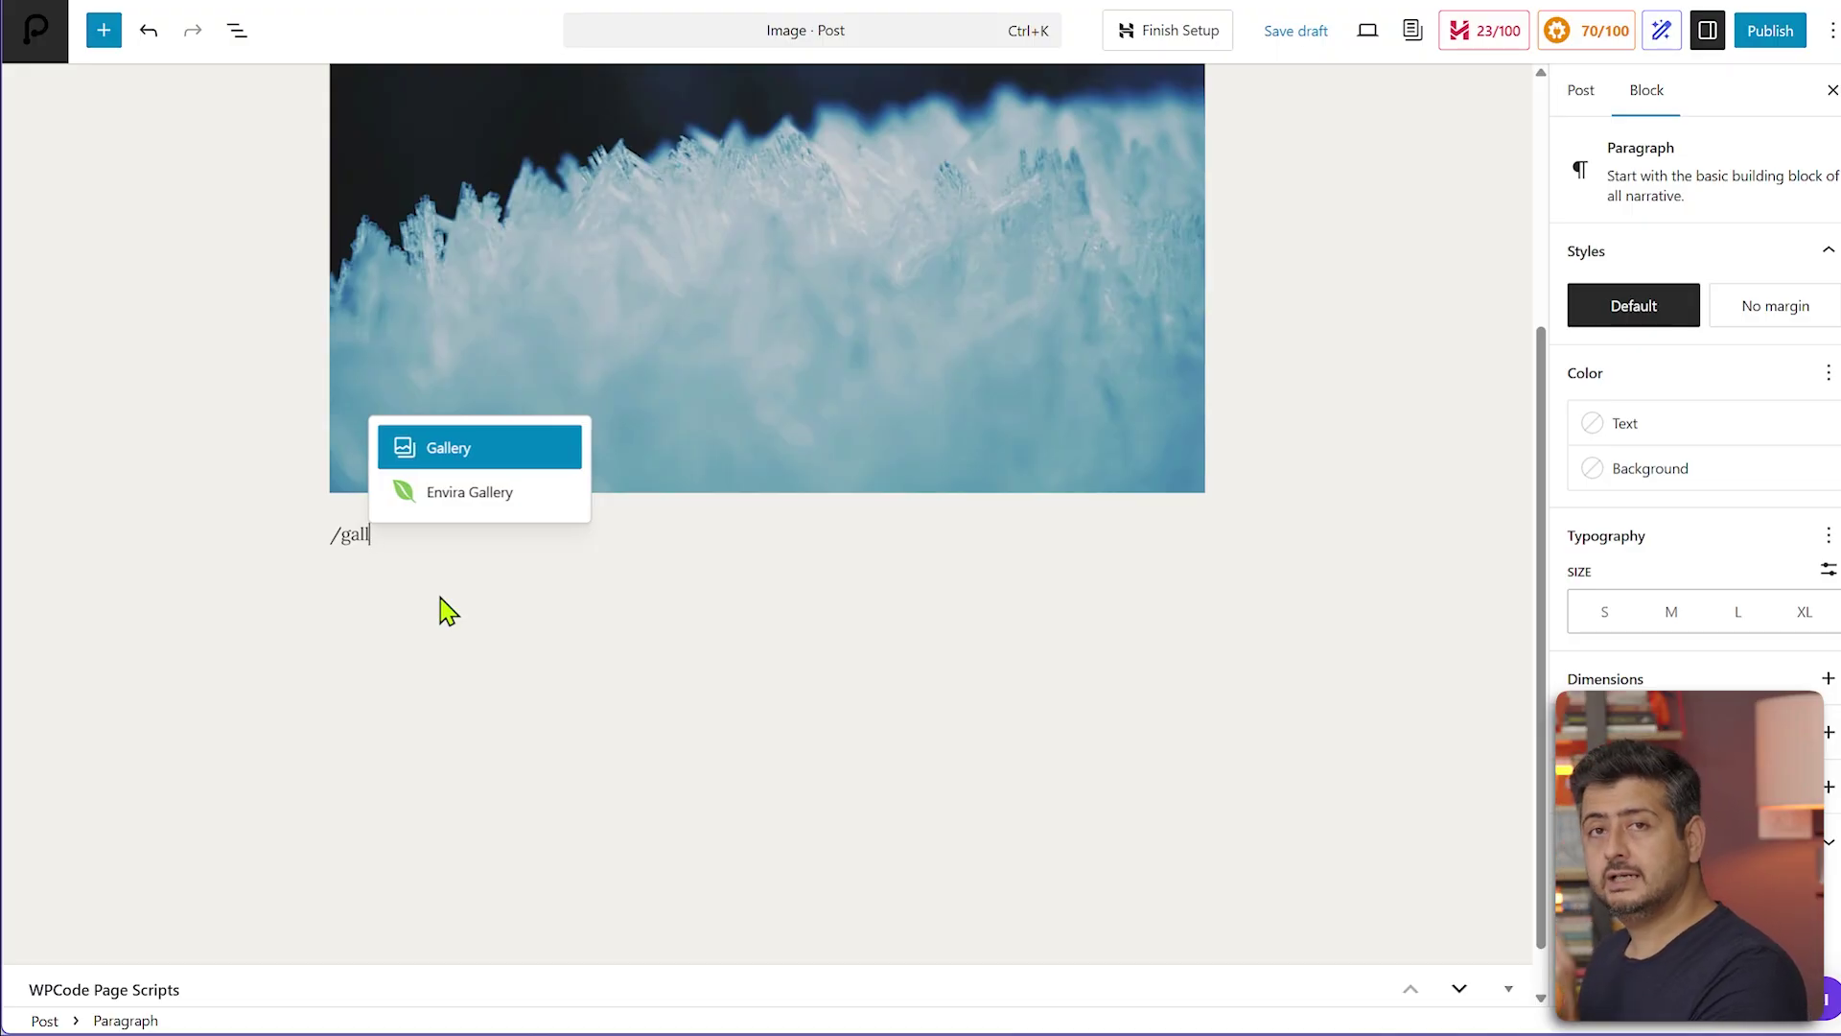
pyautogui.click(462, 493)
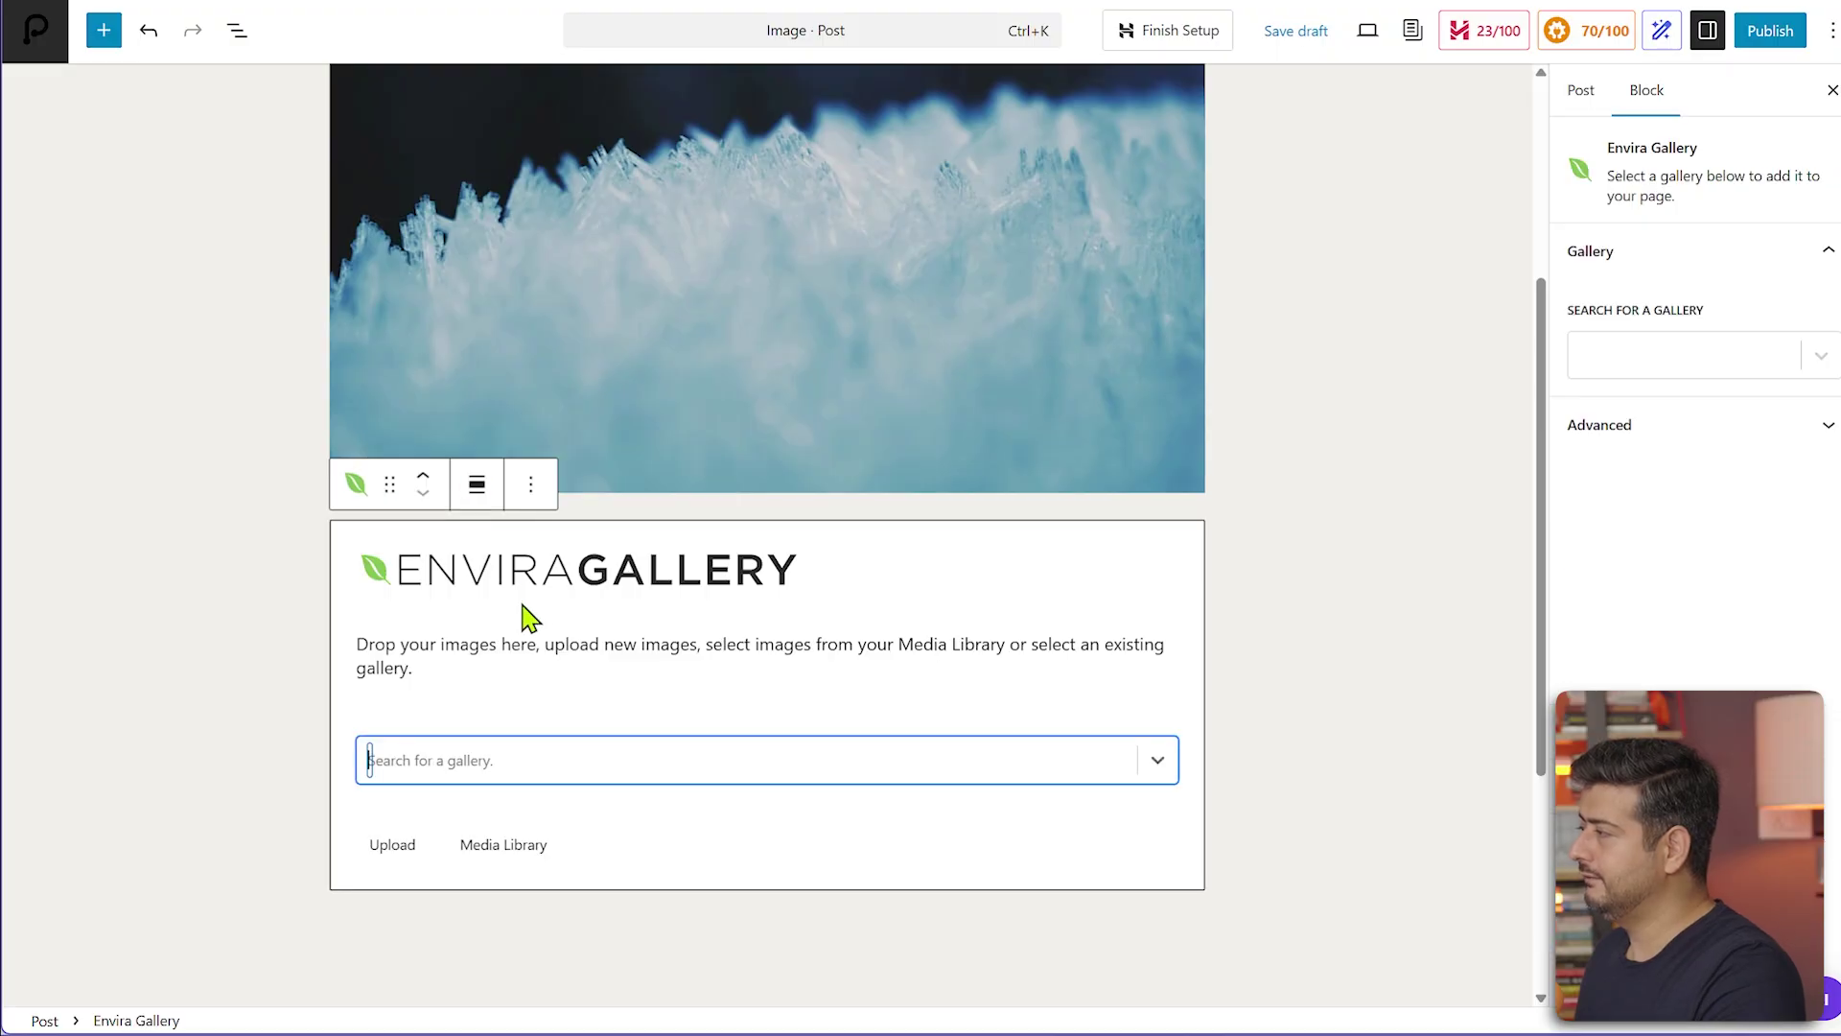
# Fill the gallery from the Nature folder with all seven first-row images and the second-row images except the first one
pyautogui.click(477, 846)
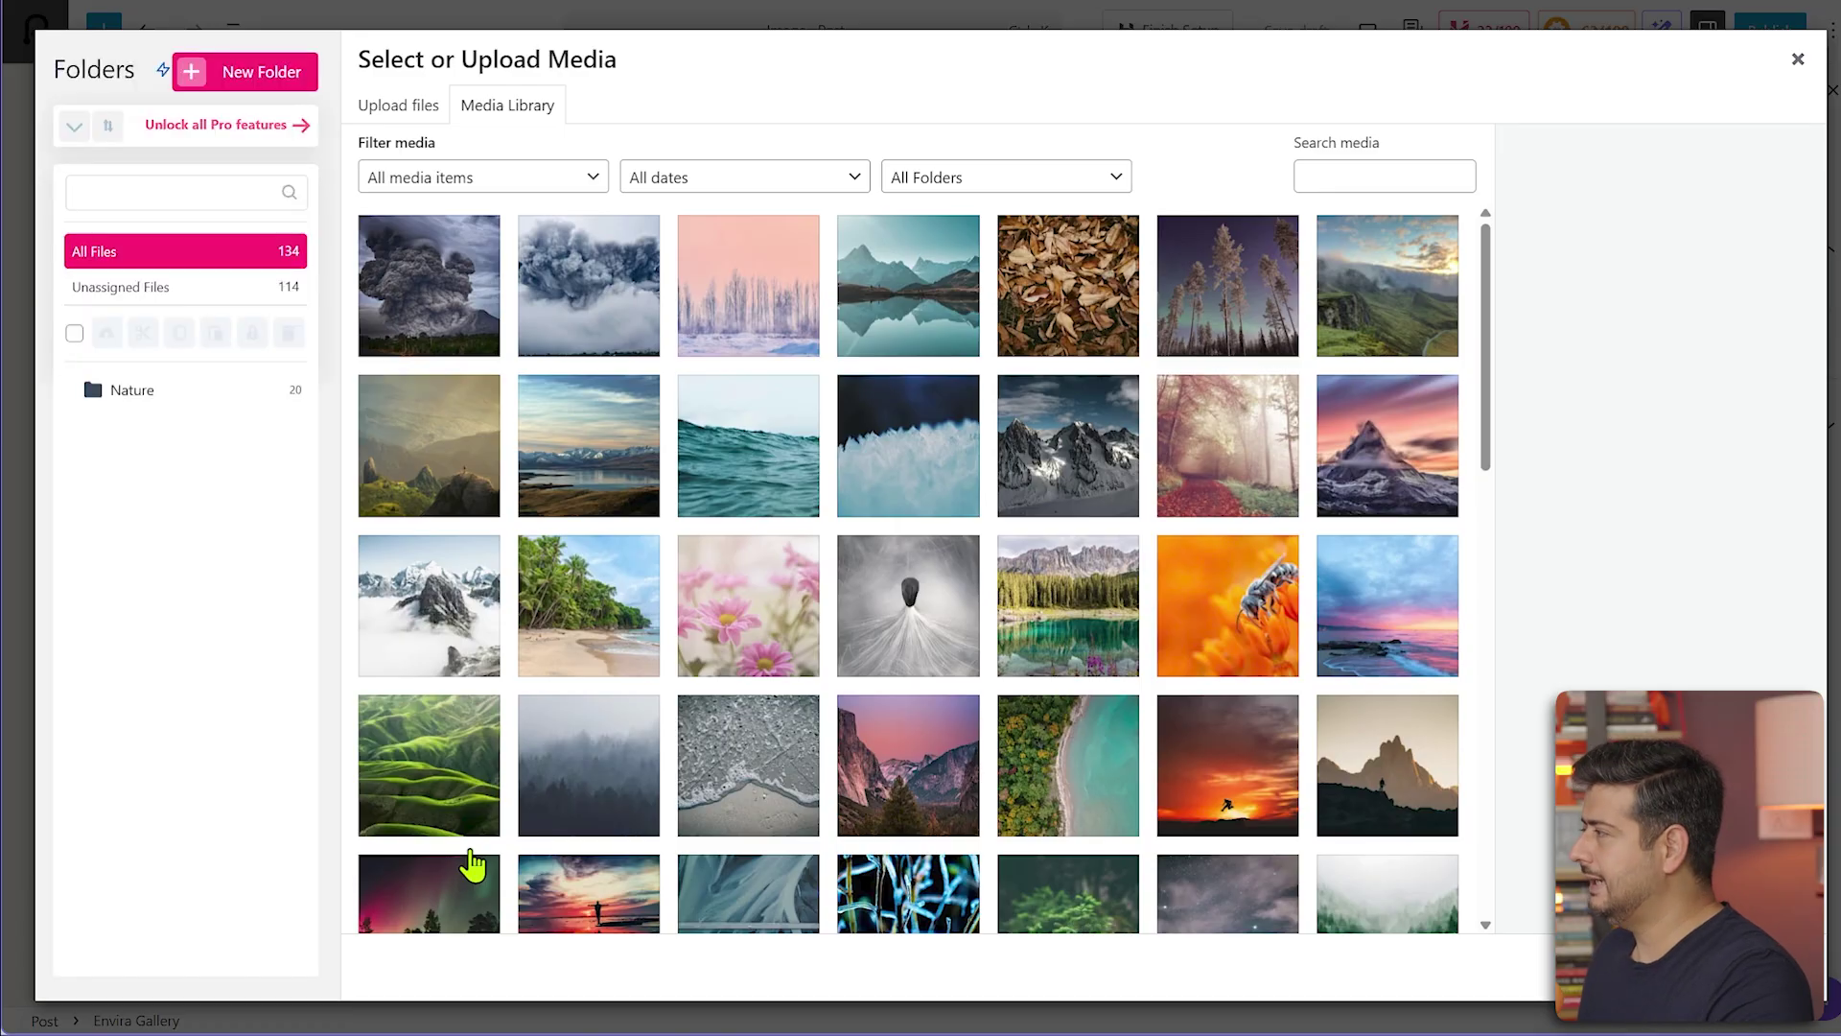
pyautogui.click(164, 404)
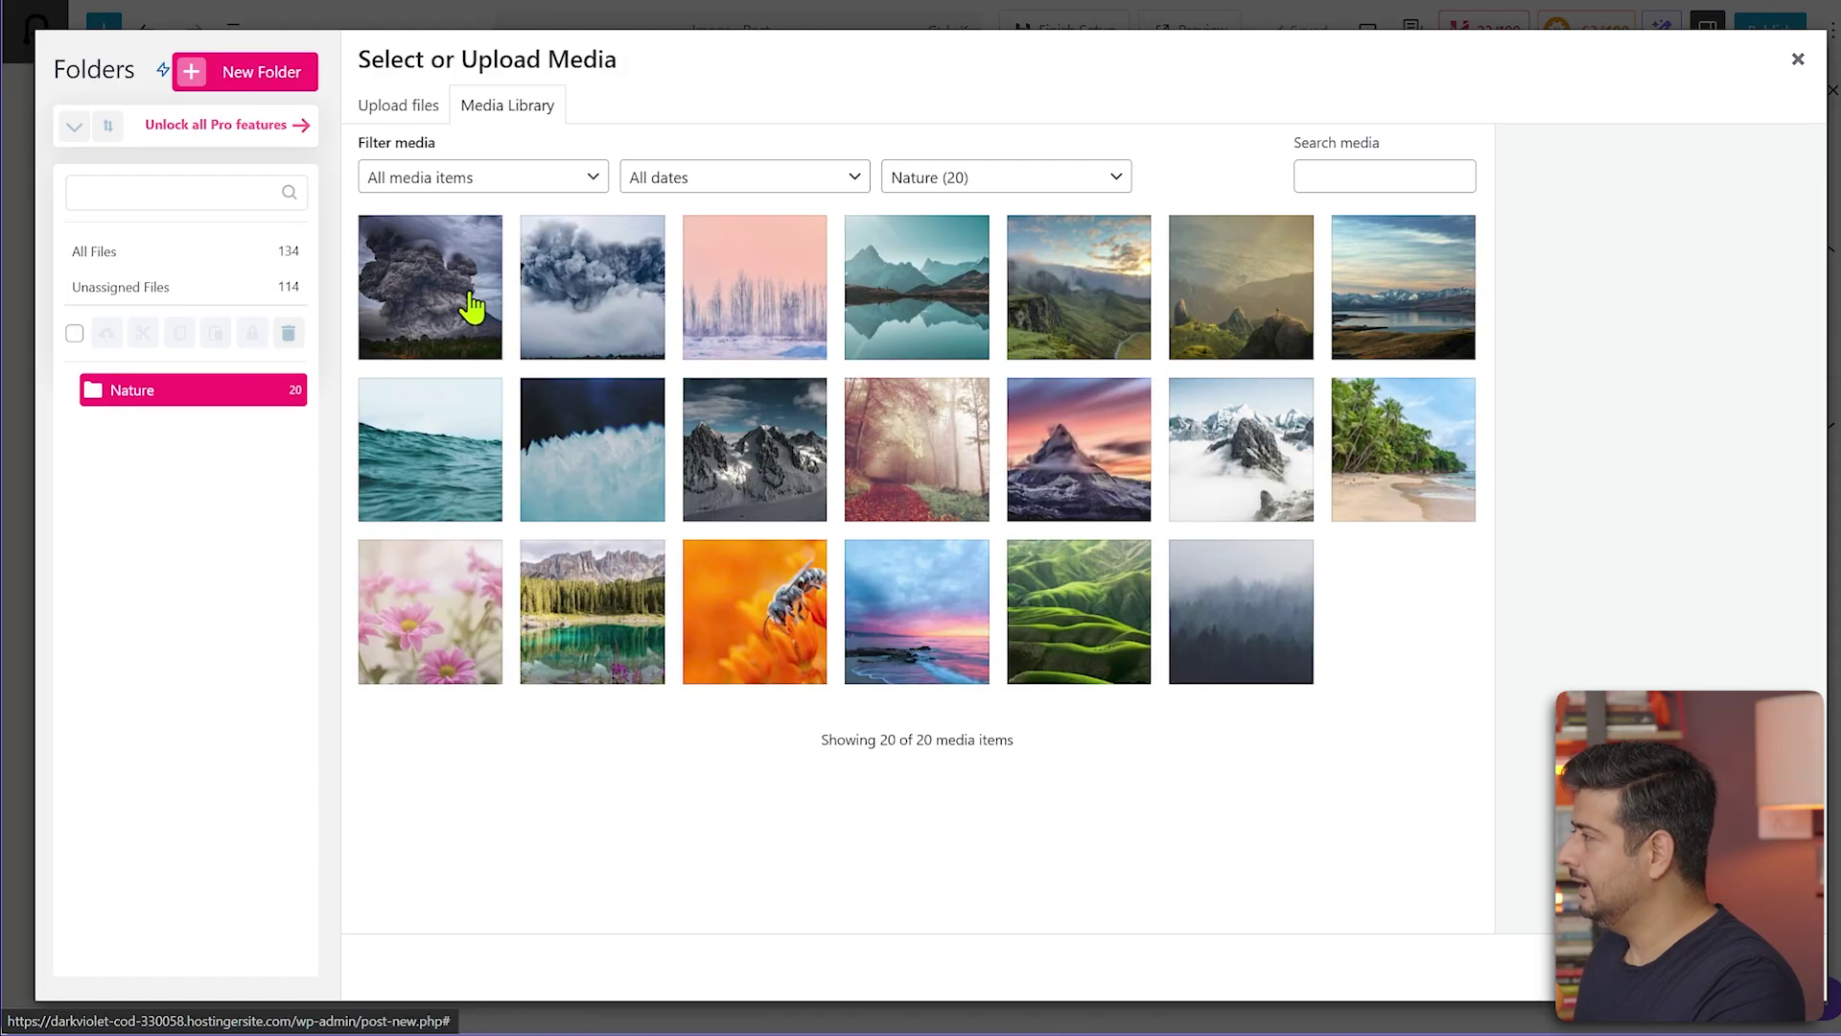
pyautogui.click(557, 302)
pyautogui.click(410, 254)
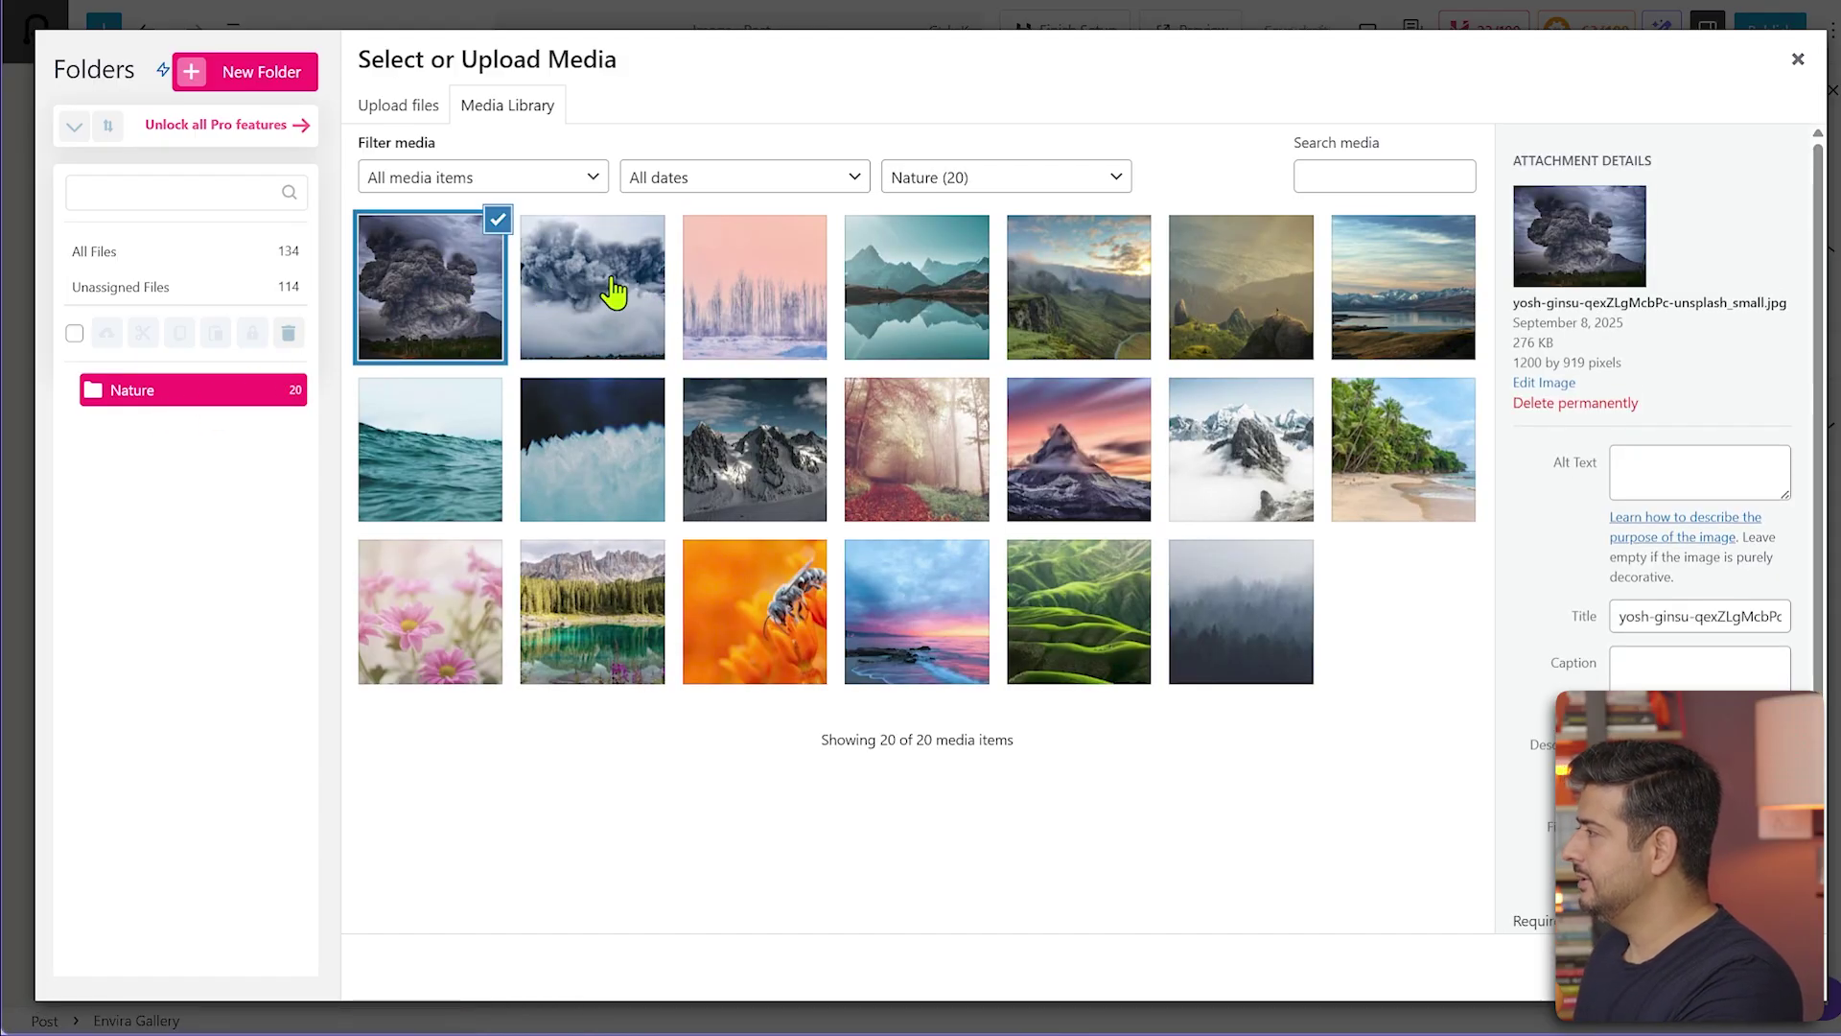
pyautogui.click(608, 288)
pyautogui.click(757, 297)
pyautogui.click(962, 326)
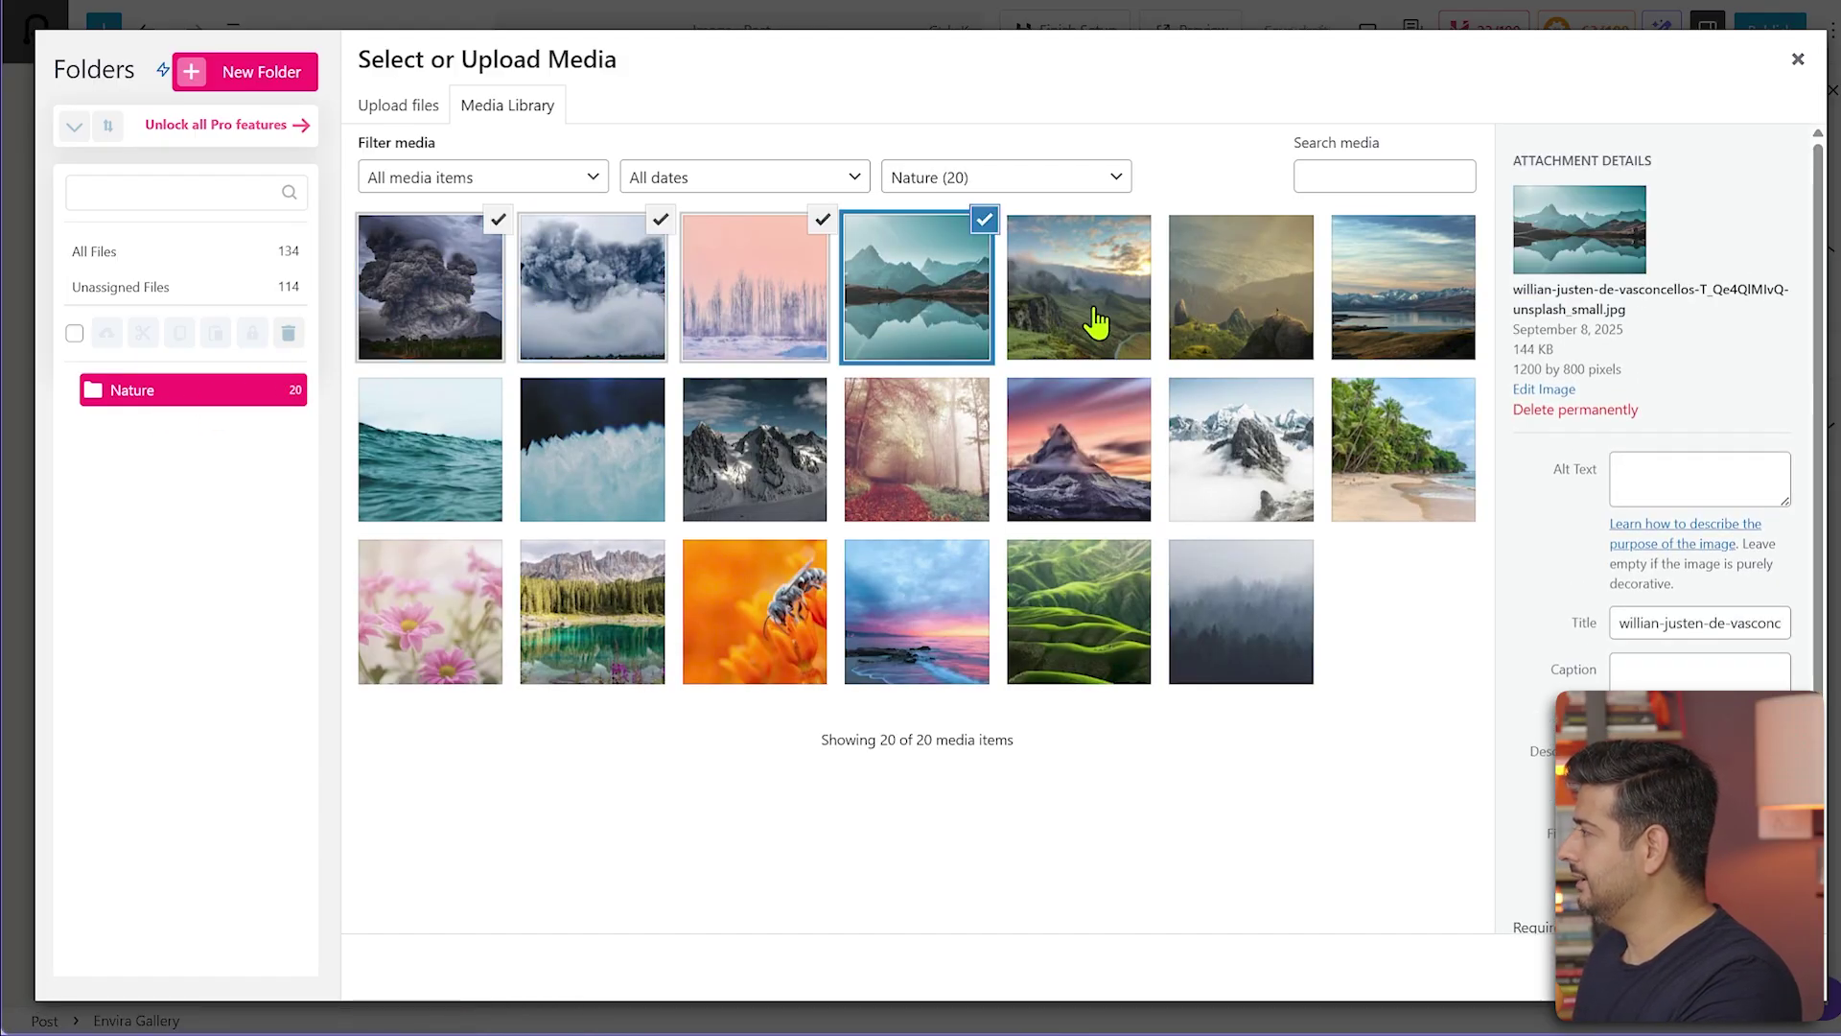
pyautogui.click(1078, 304)
pyautogui.click(1242, 297)
pyautogui.click(1355, 288)
pyautogui.click(1390, 432)
pyautogui.click(1247, 450)
pyautogui.click(1113, 461)
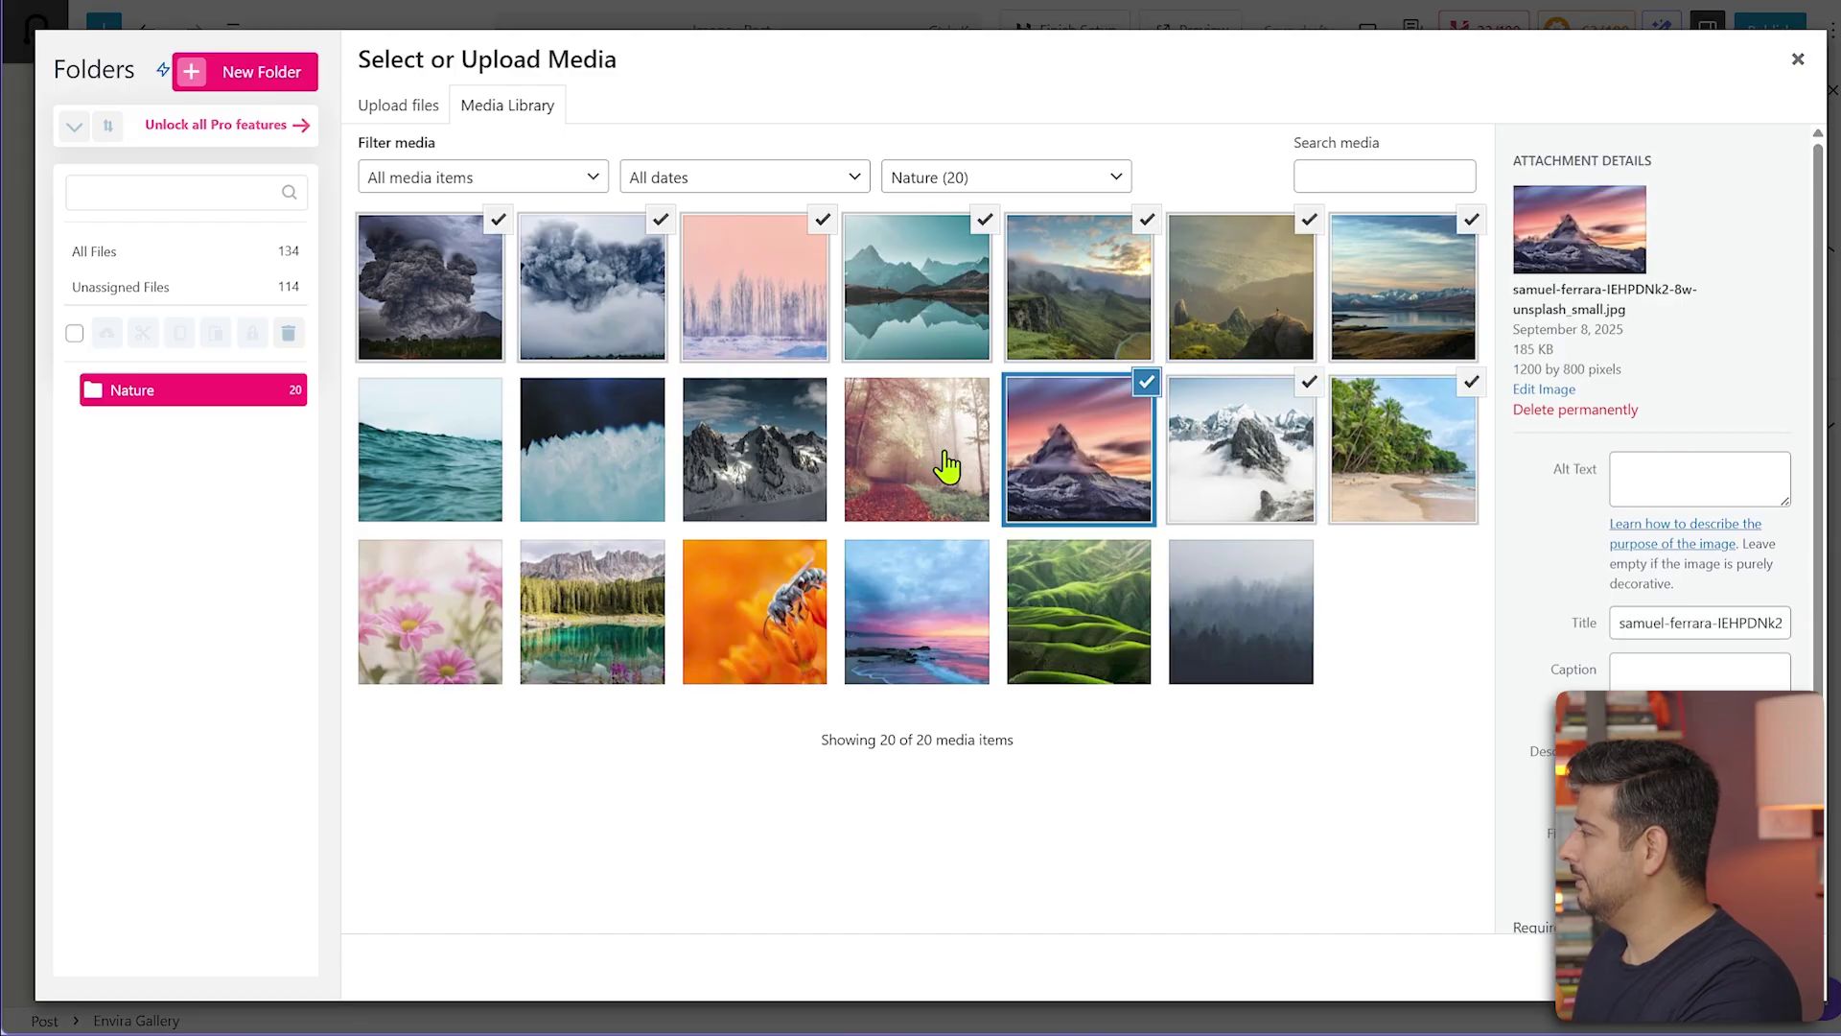
pyautogui.click(906, 474)
pyautogui.click(779, 477)
pyautogui.click(633, 465)
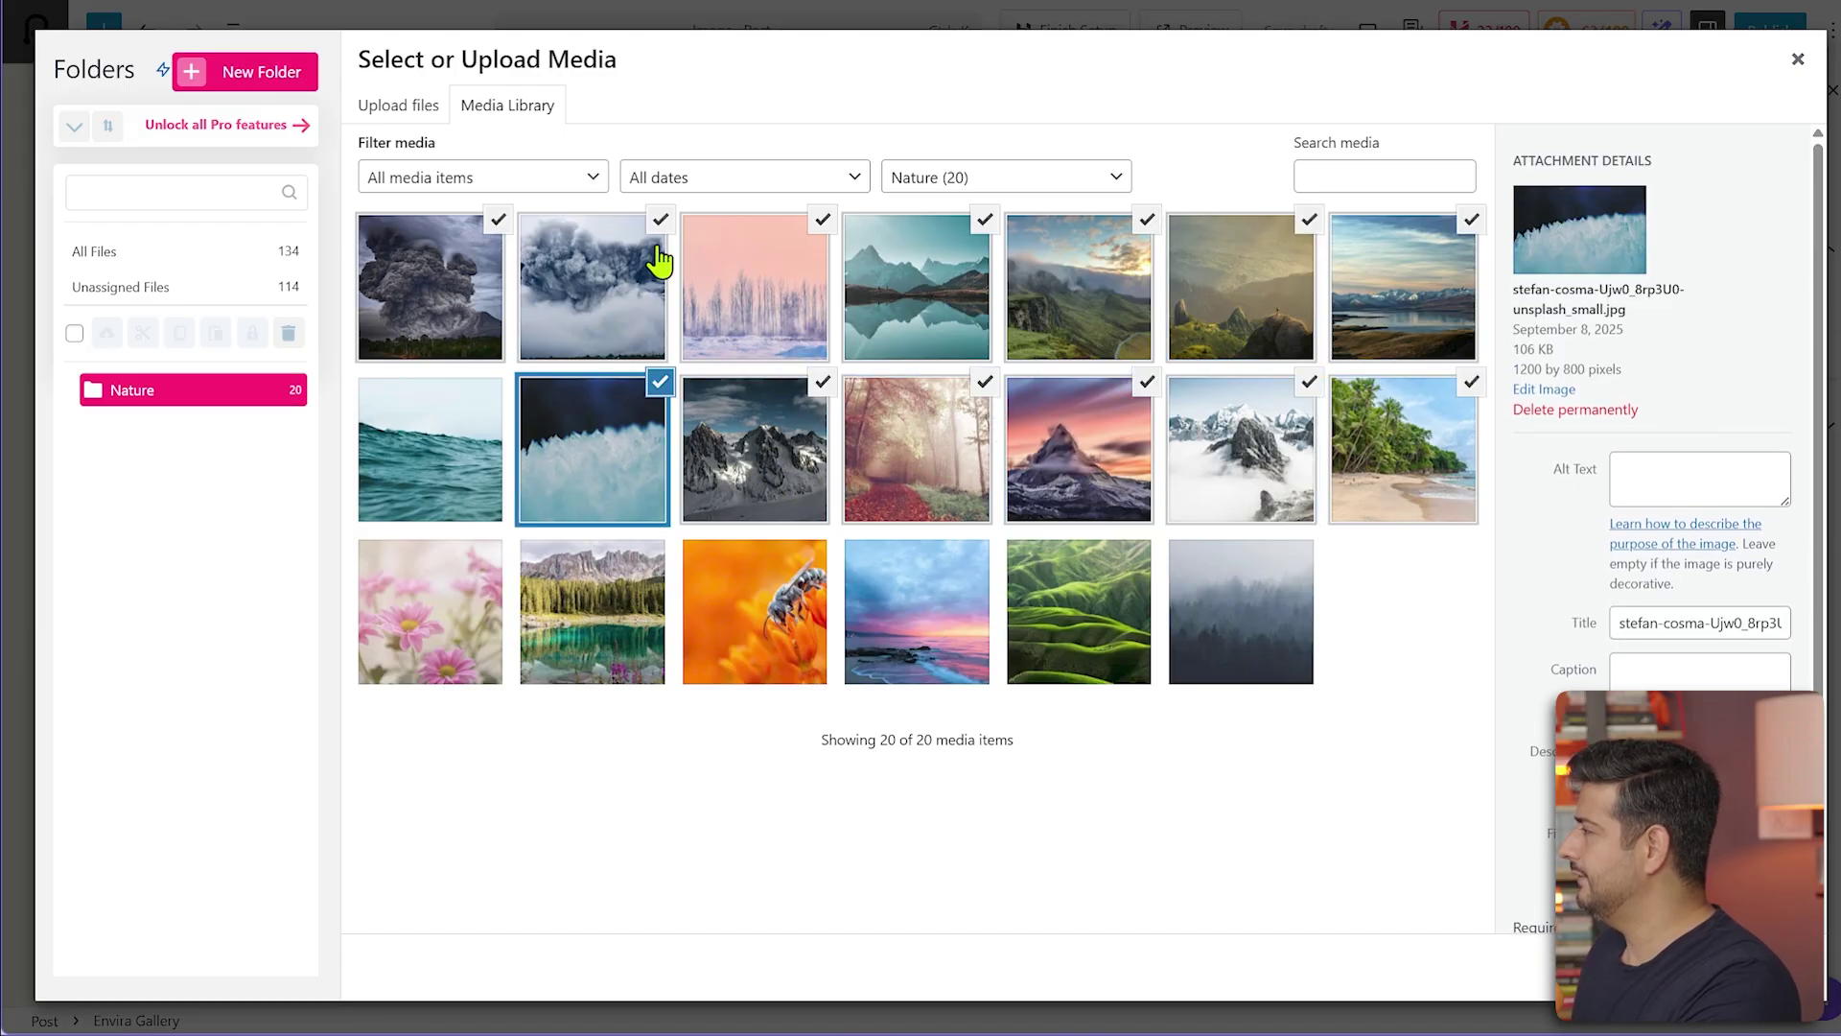
pyautogui.click(1736, 967)
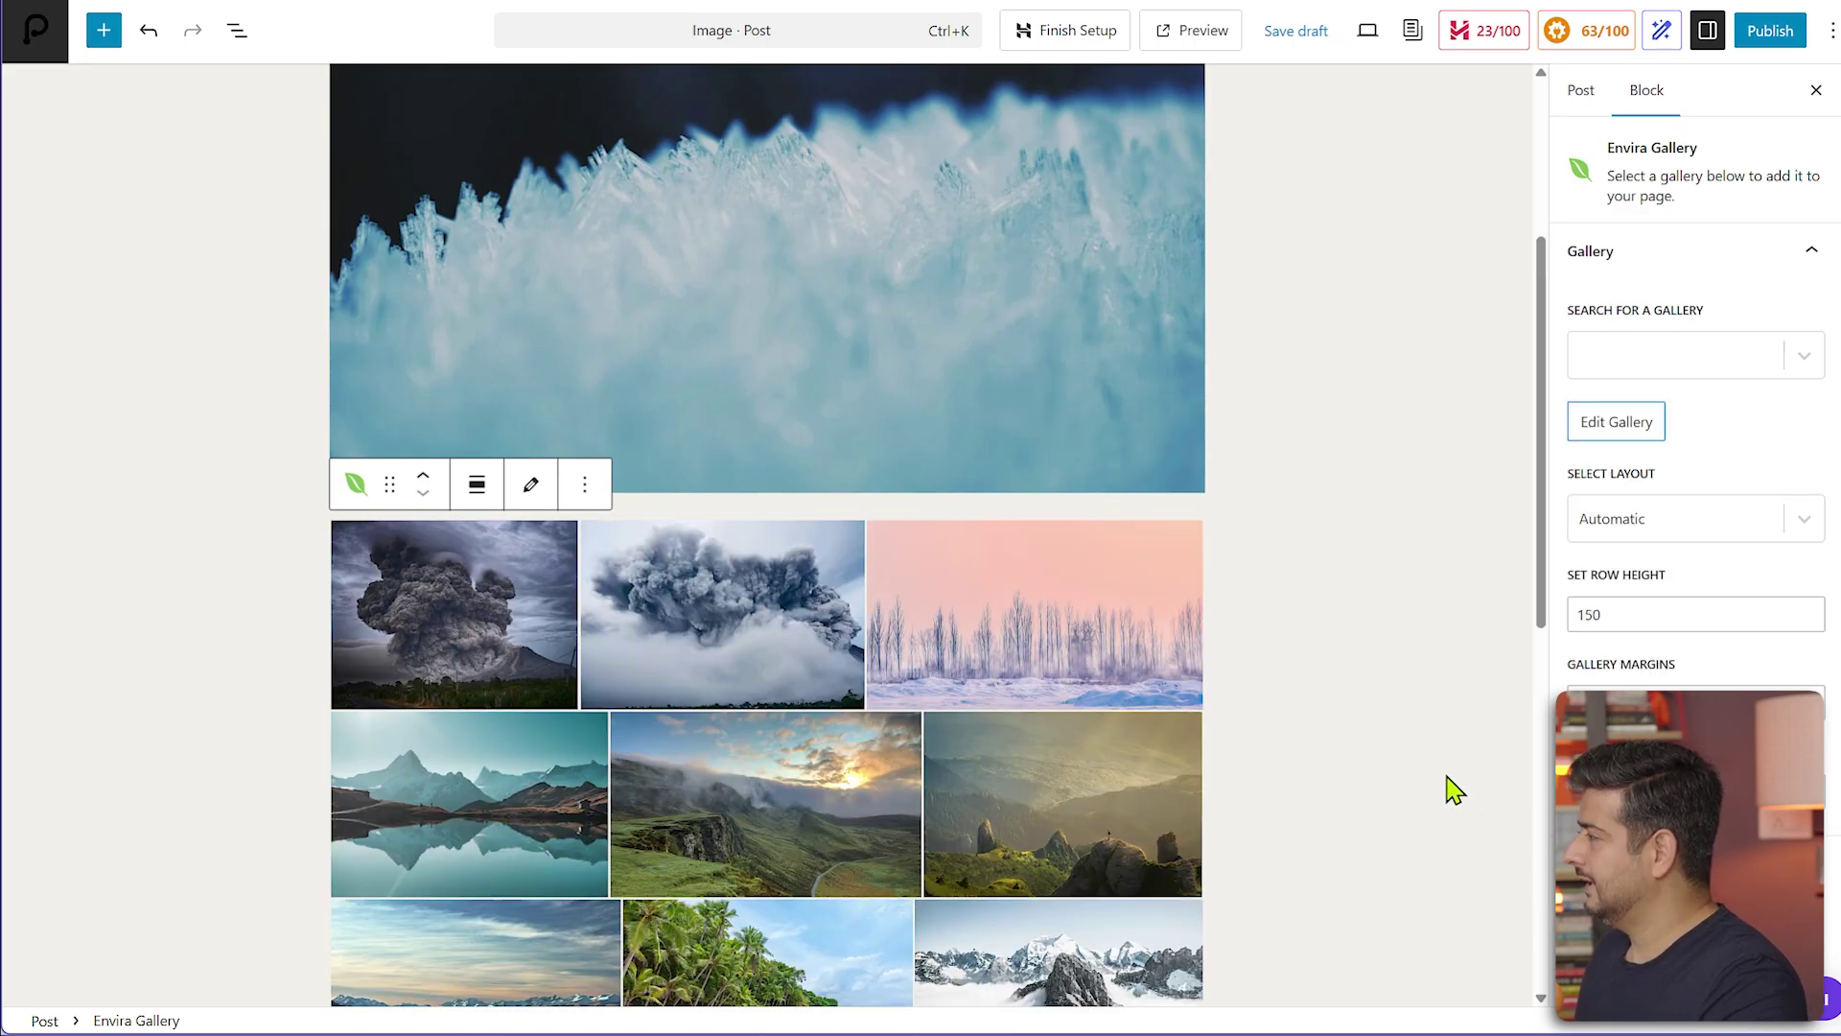
# Set the gallery's layout to Three Columns (3)
pyautogui.scroll(-5, 1453, 789)
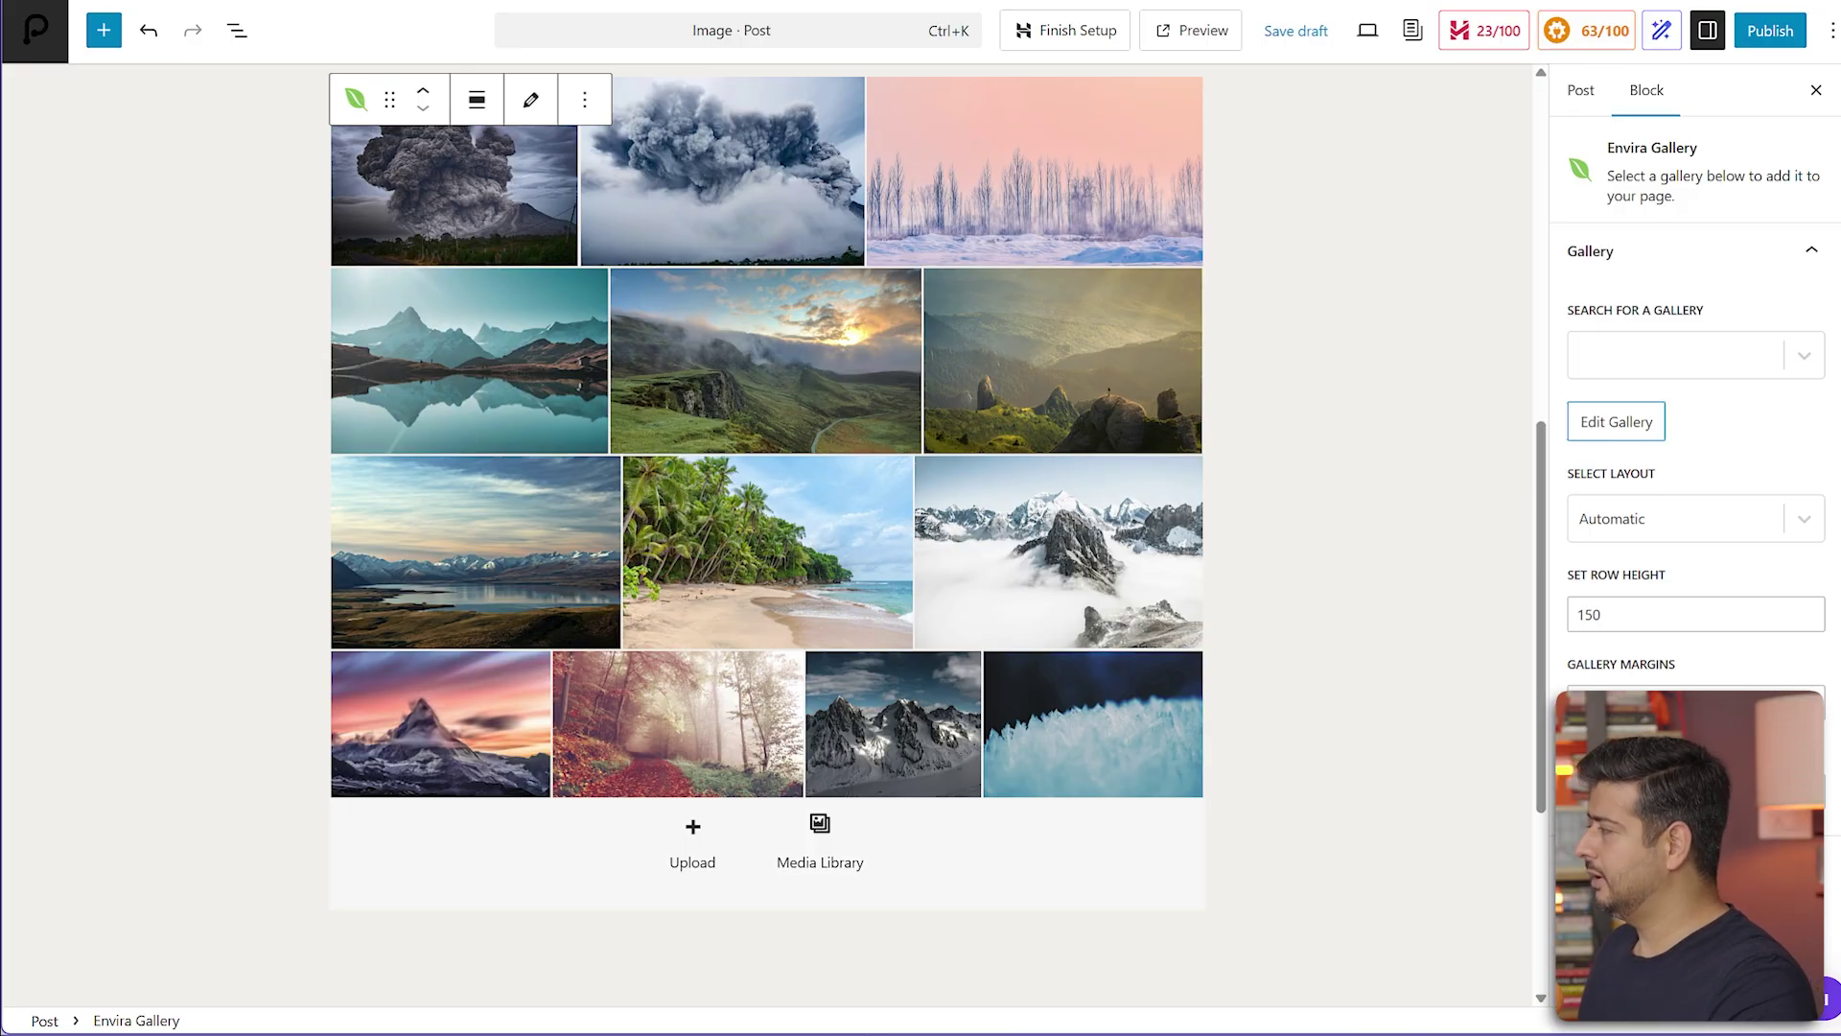
pyautogui.click(1695, 704)
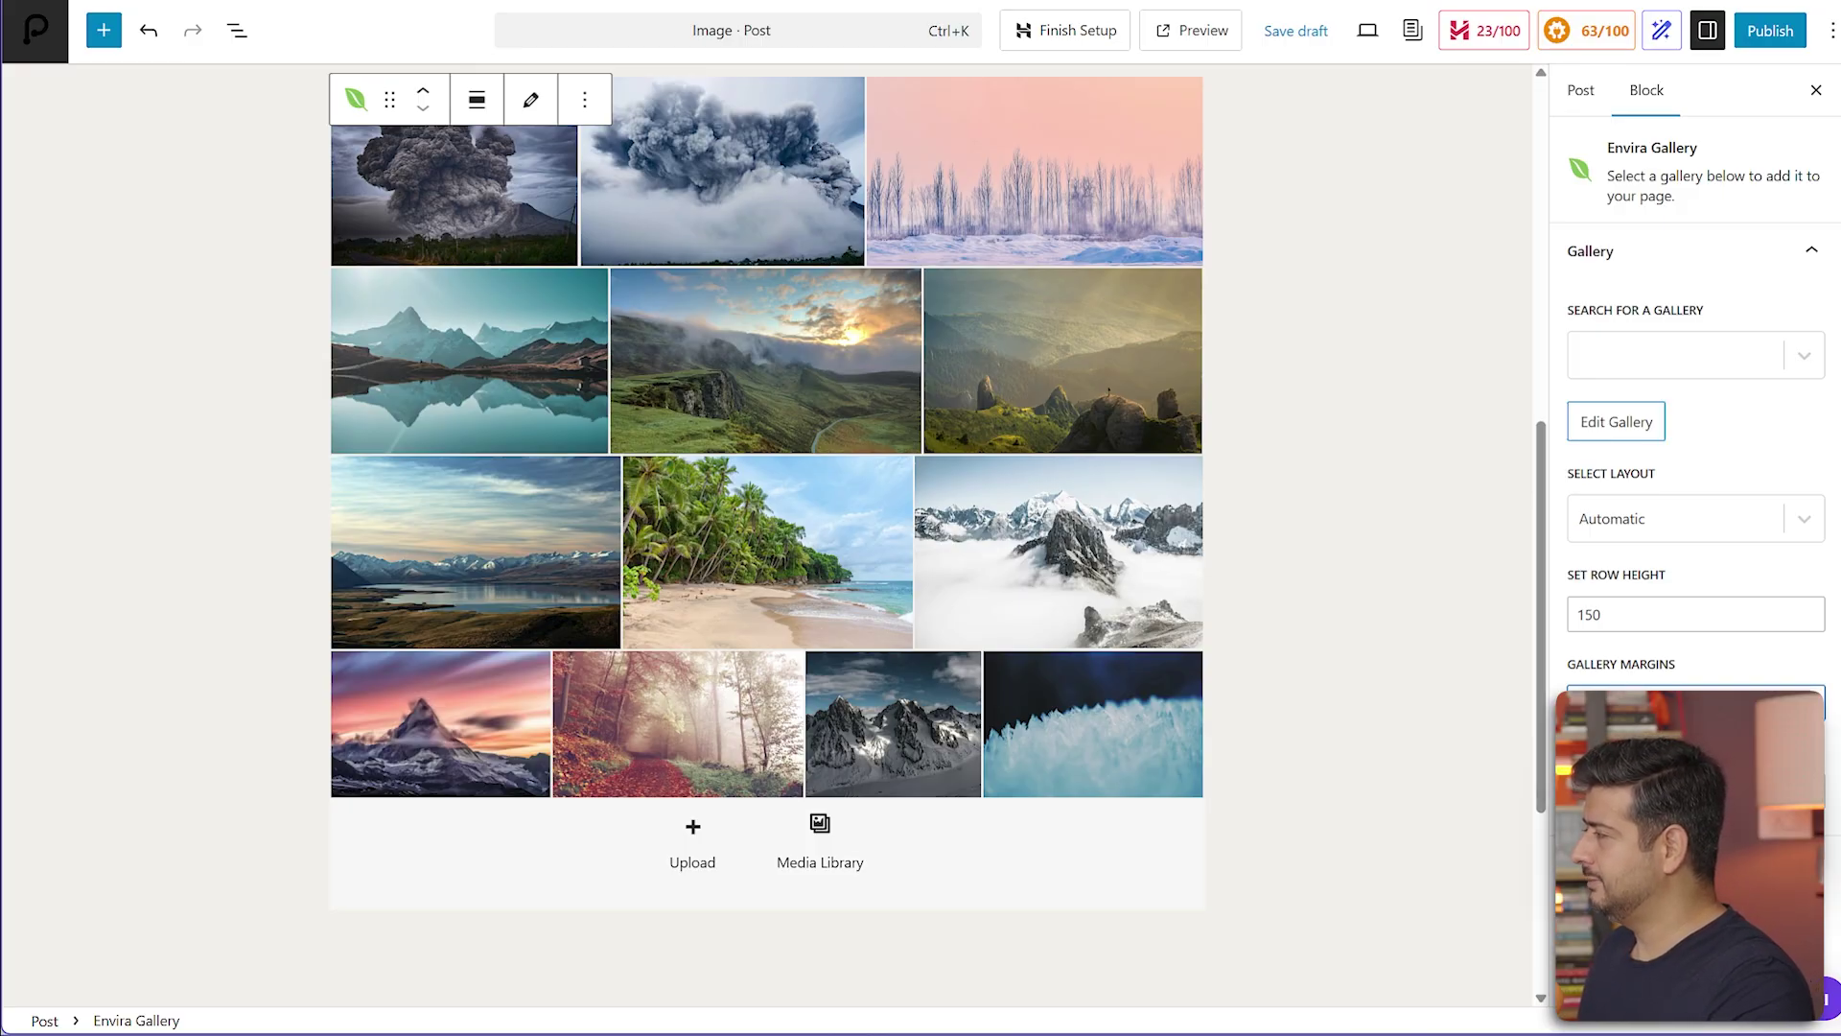
pyautogui.click(1804, 519)
pyautogui.click(1630, 649)
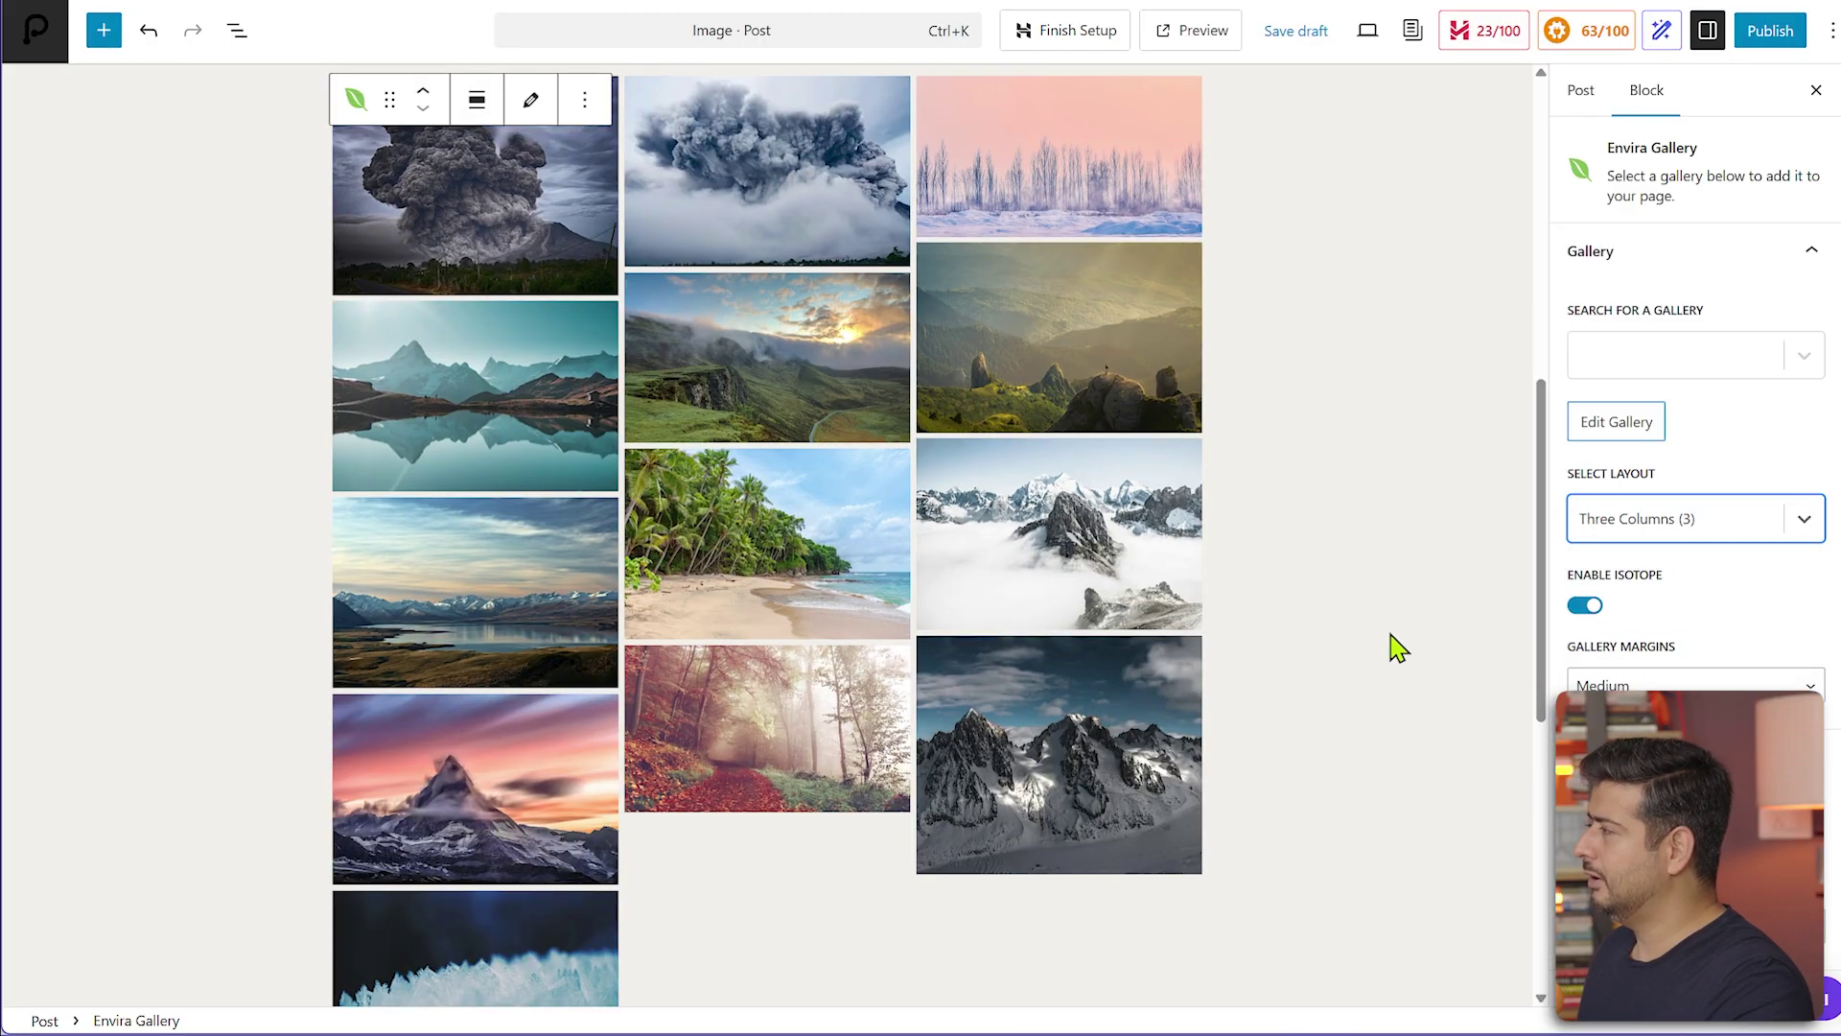
pyautogui.scroll(5, 1361, 648)
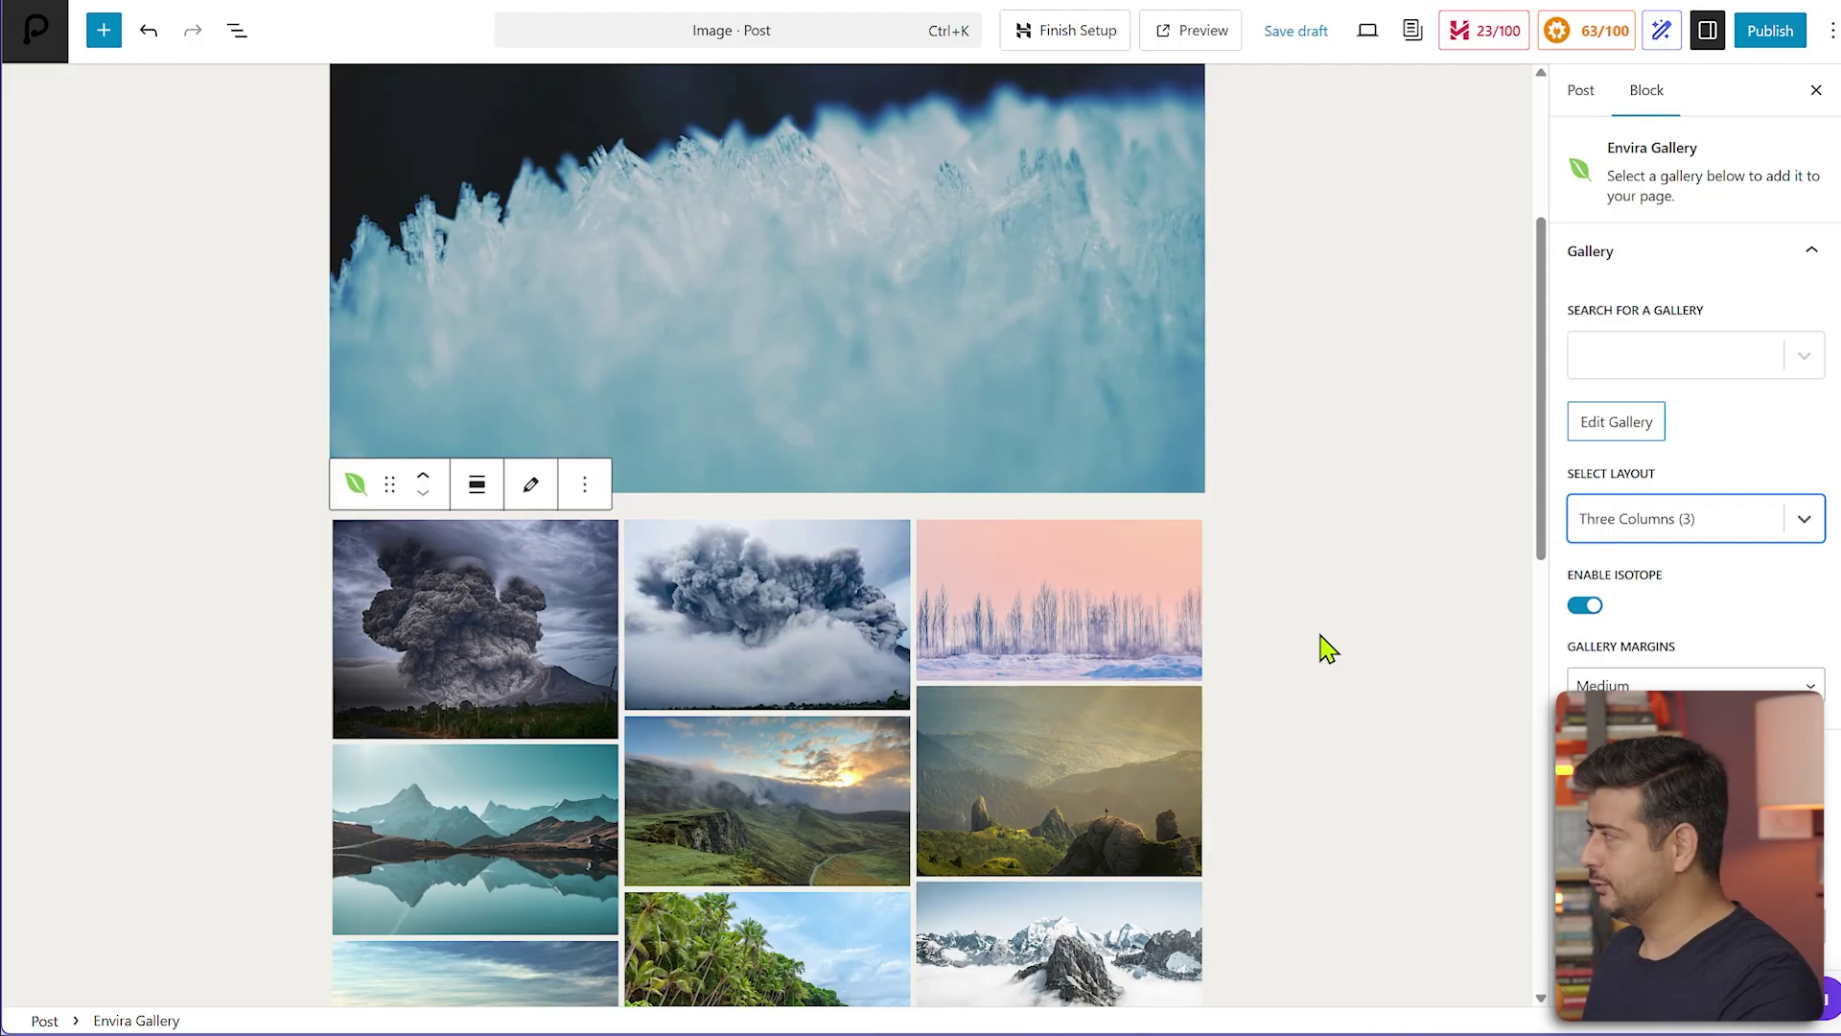
# Switch to the site dashboard and deactivate the Folders plugin in the list of installed plugins
pyautogui.click(1311, 30)
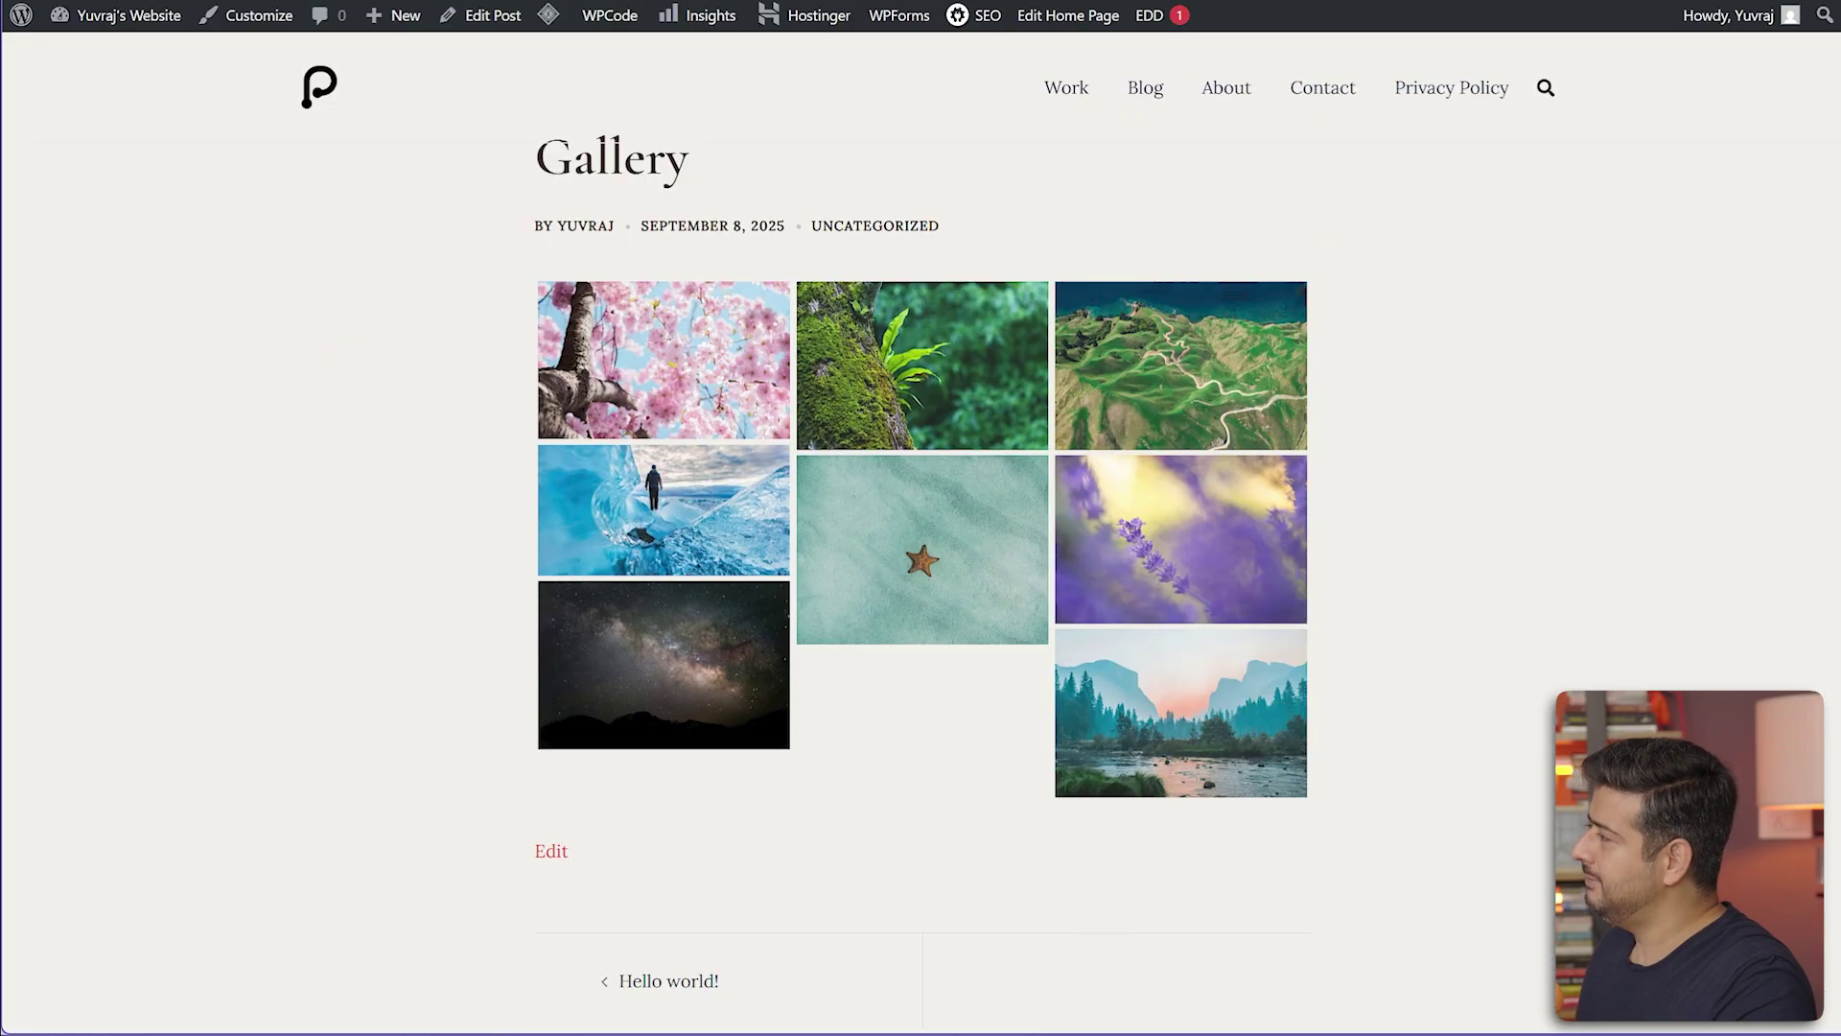
pyautogui.moveTo(119, 19)
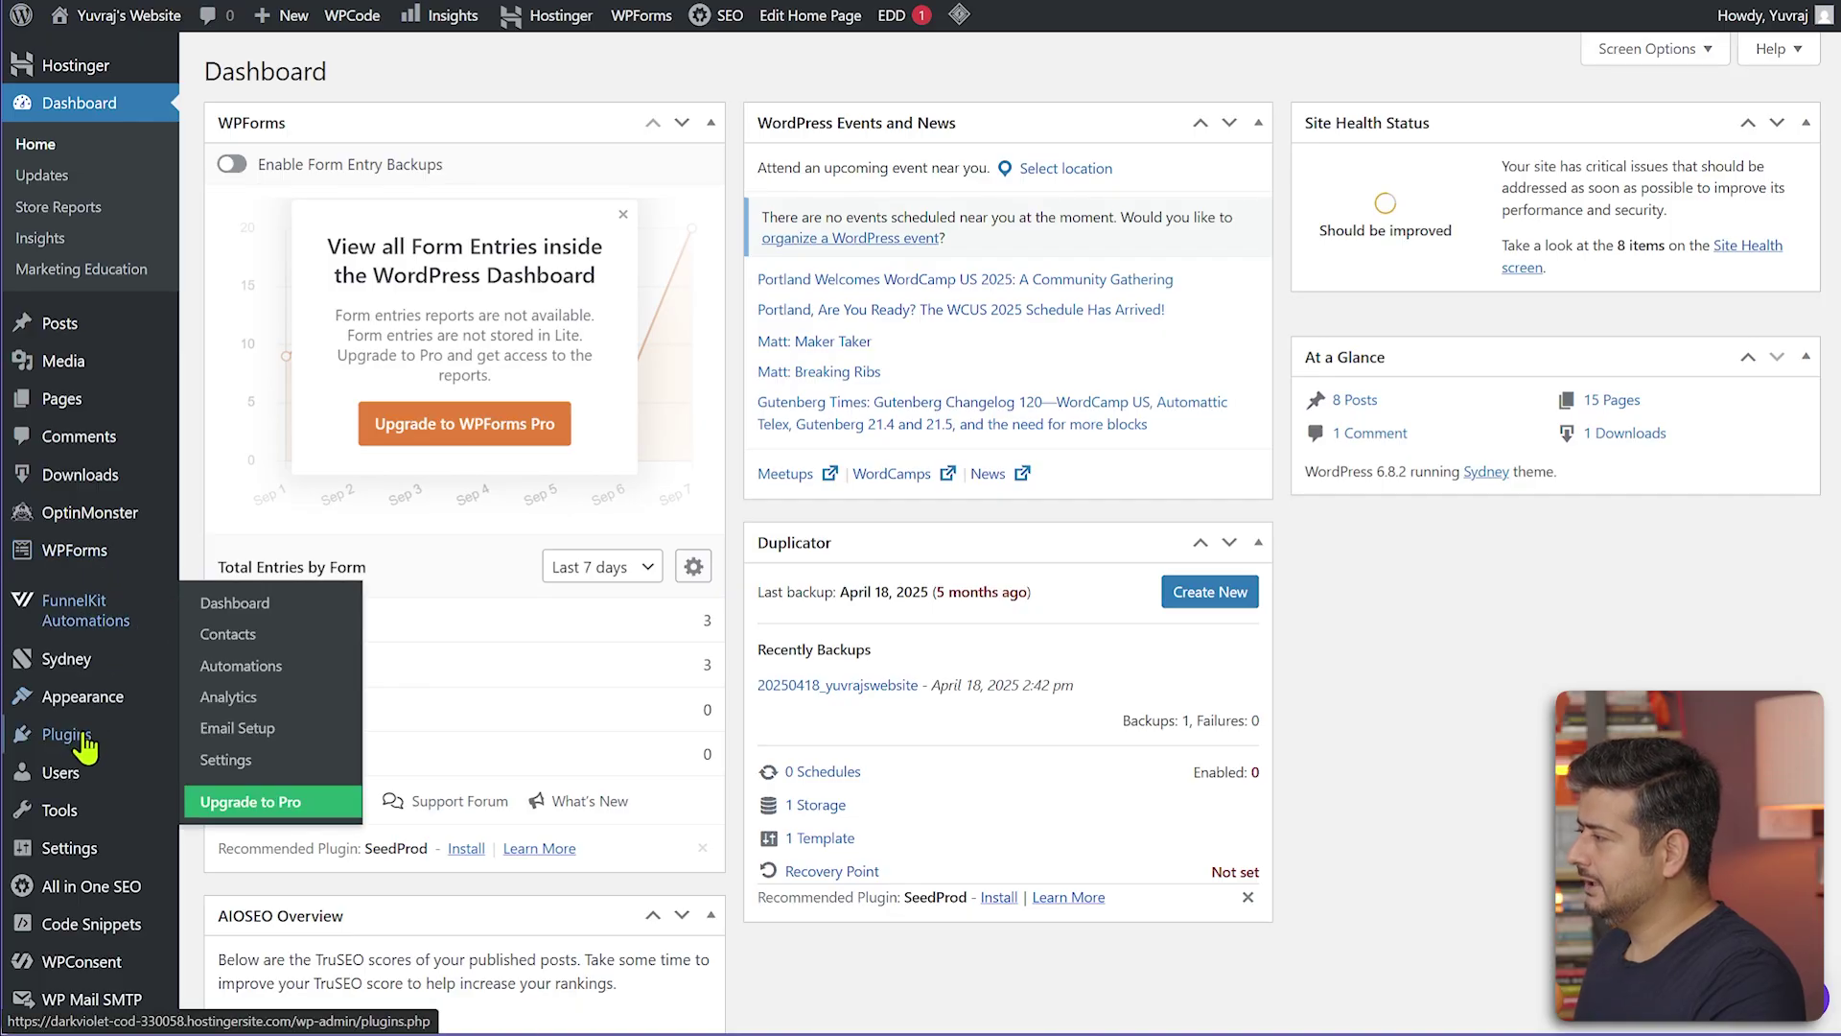
pyautogui.moveTo(154, 743)
pyautogui.click(210, 750)
pyautogui.scroll(-10, 710, 739)
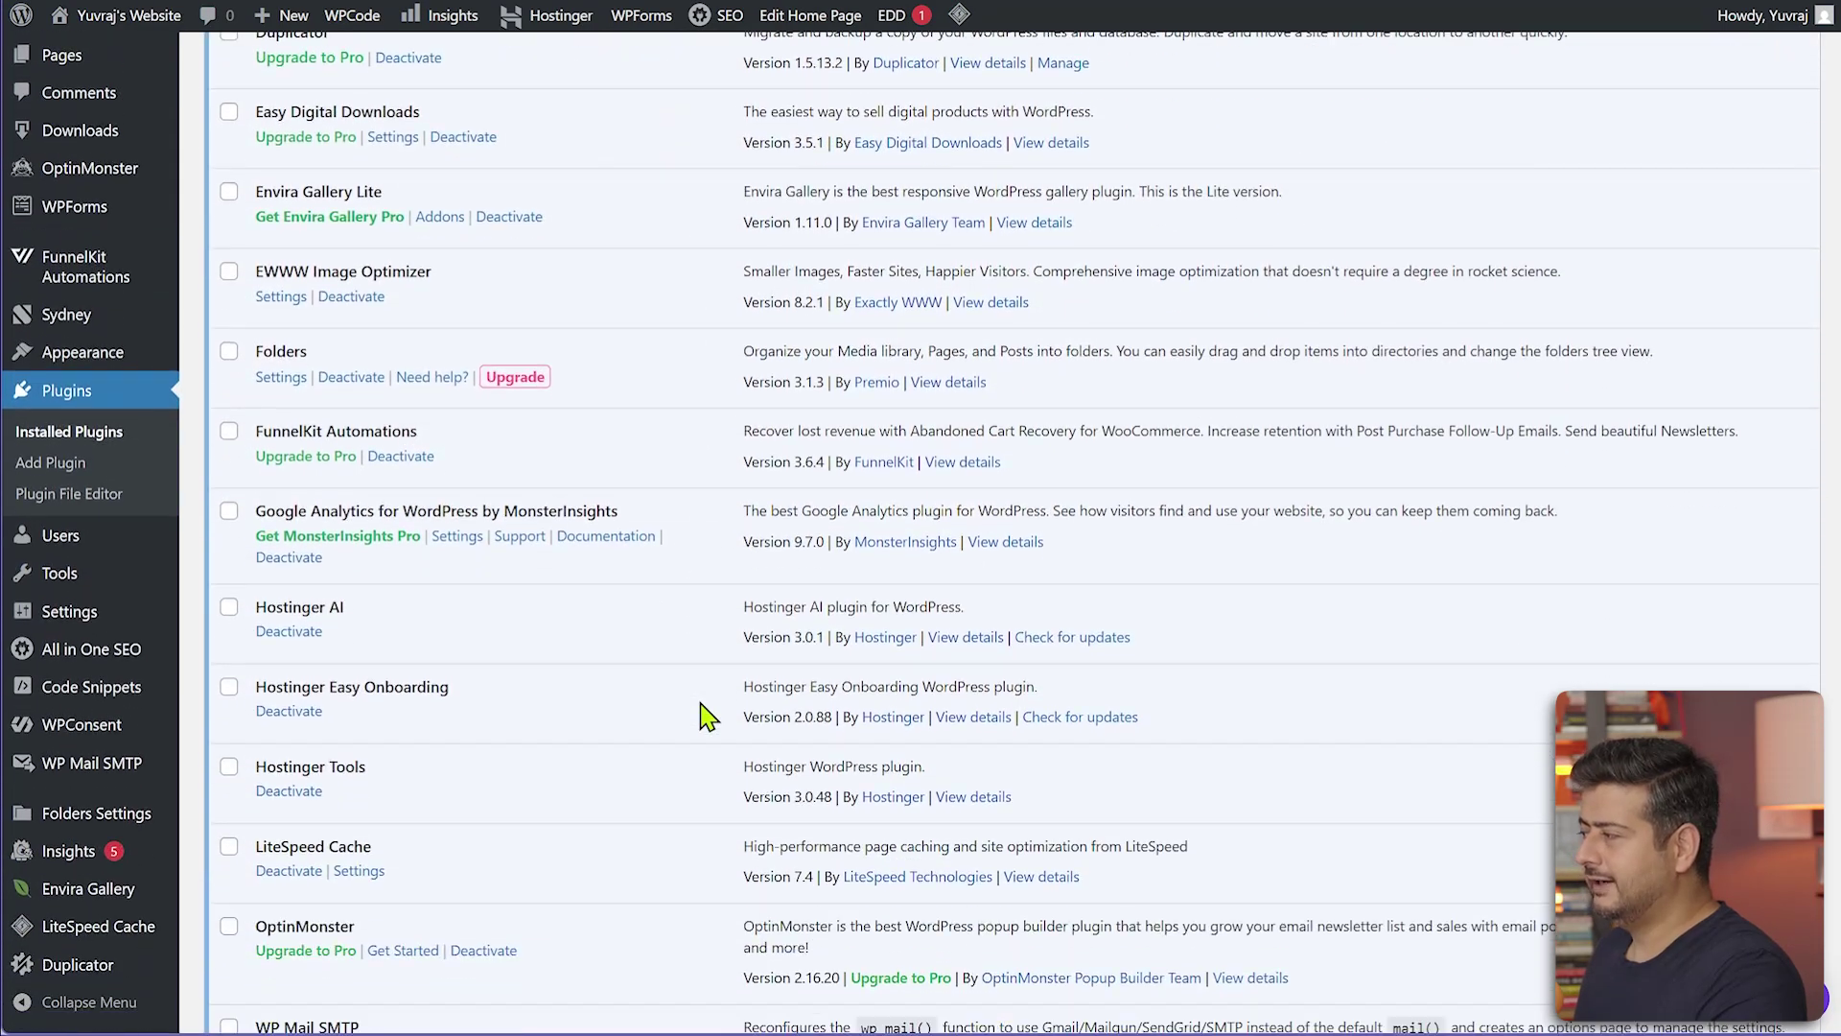
pyautogui.scroll(-3, 710, 730)
pyautogui.scroll(5, 709, 731)
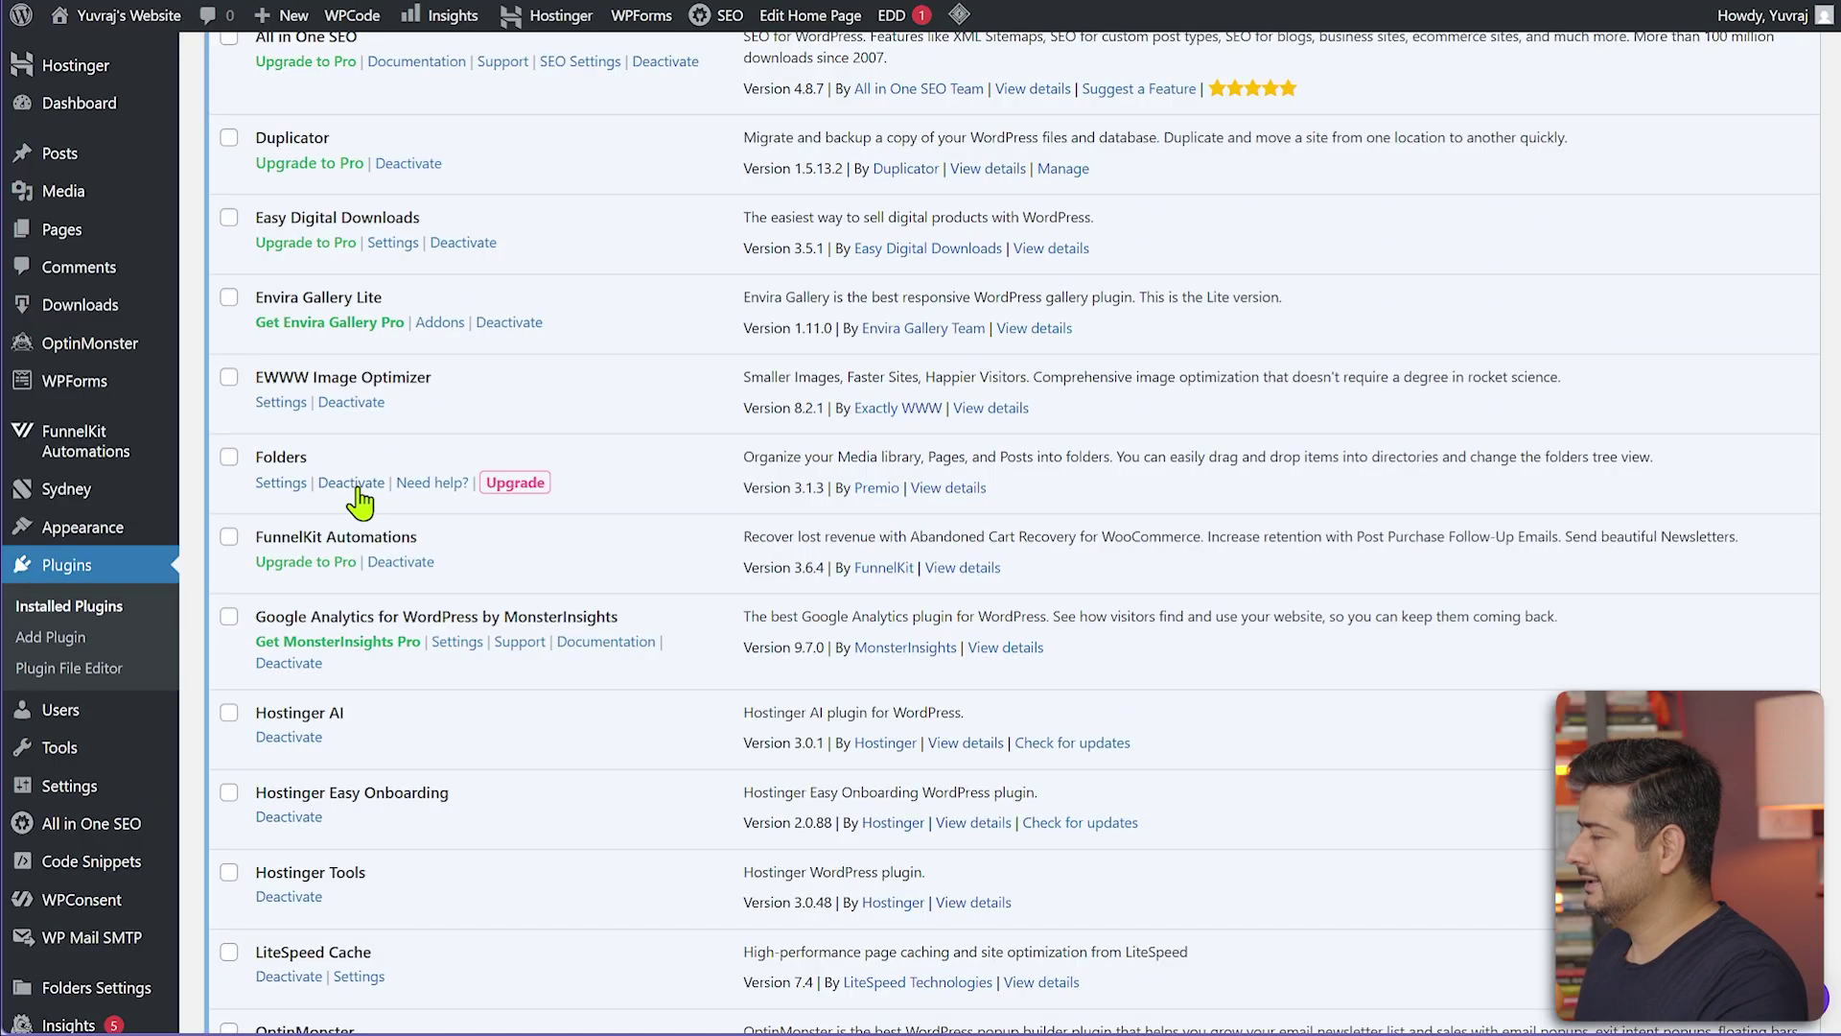
pyautogui.click(353, 485)
pyautogui.click(734, 449)
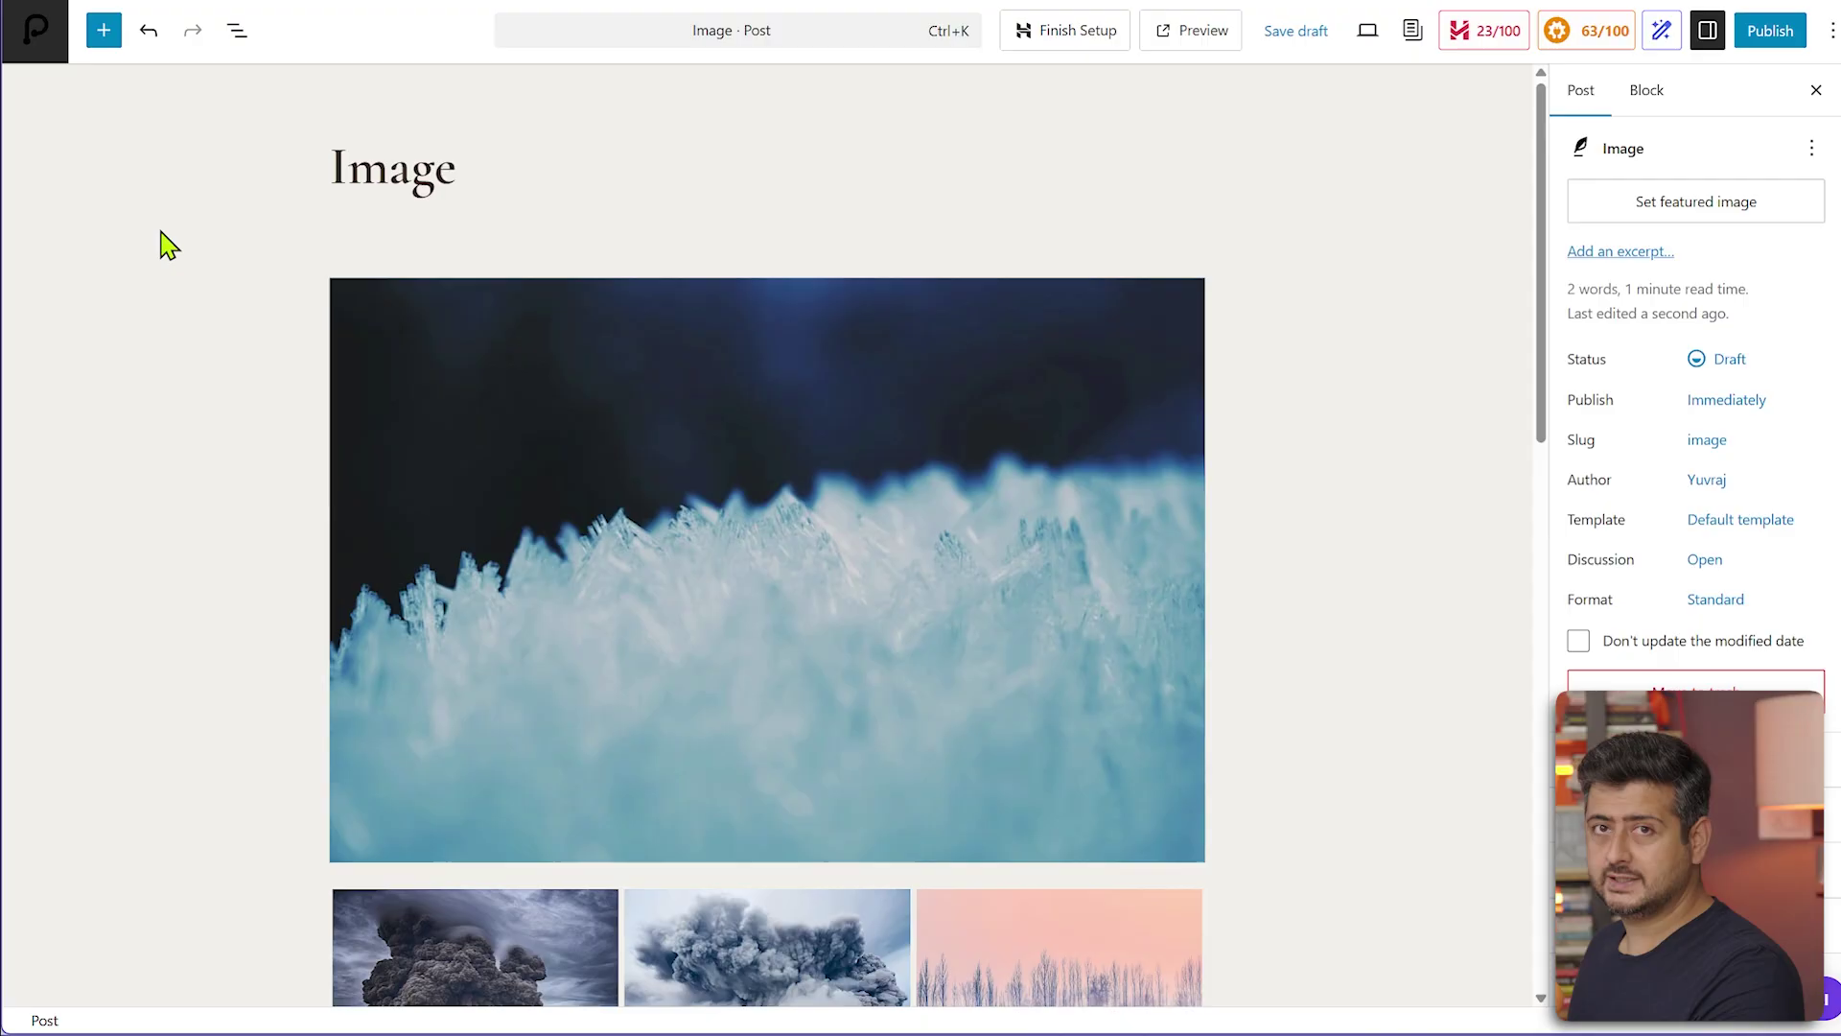
# Check the draft post's image and gallery and the media library while the Folders plugin is inactive
pyautogui.scroll(-9, 226, 362)
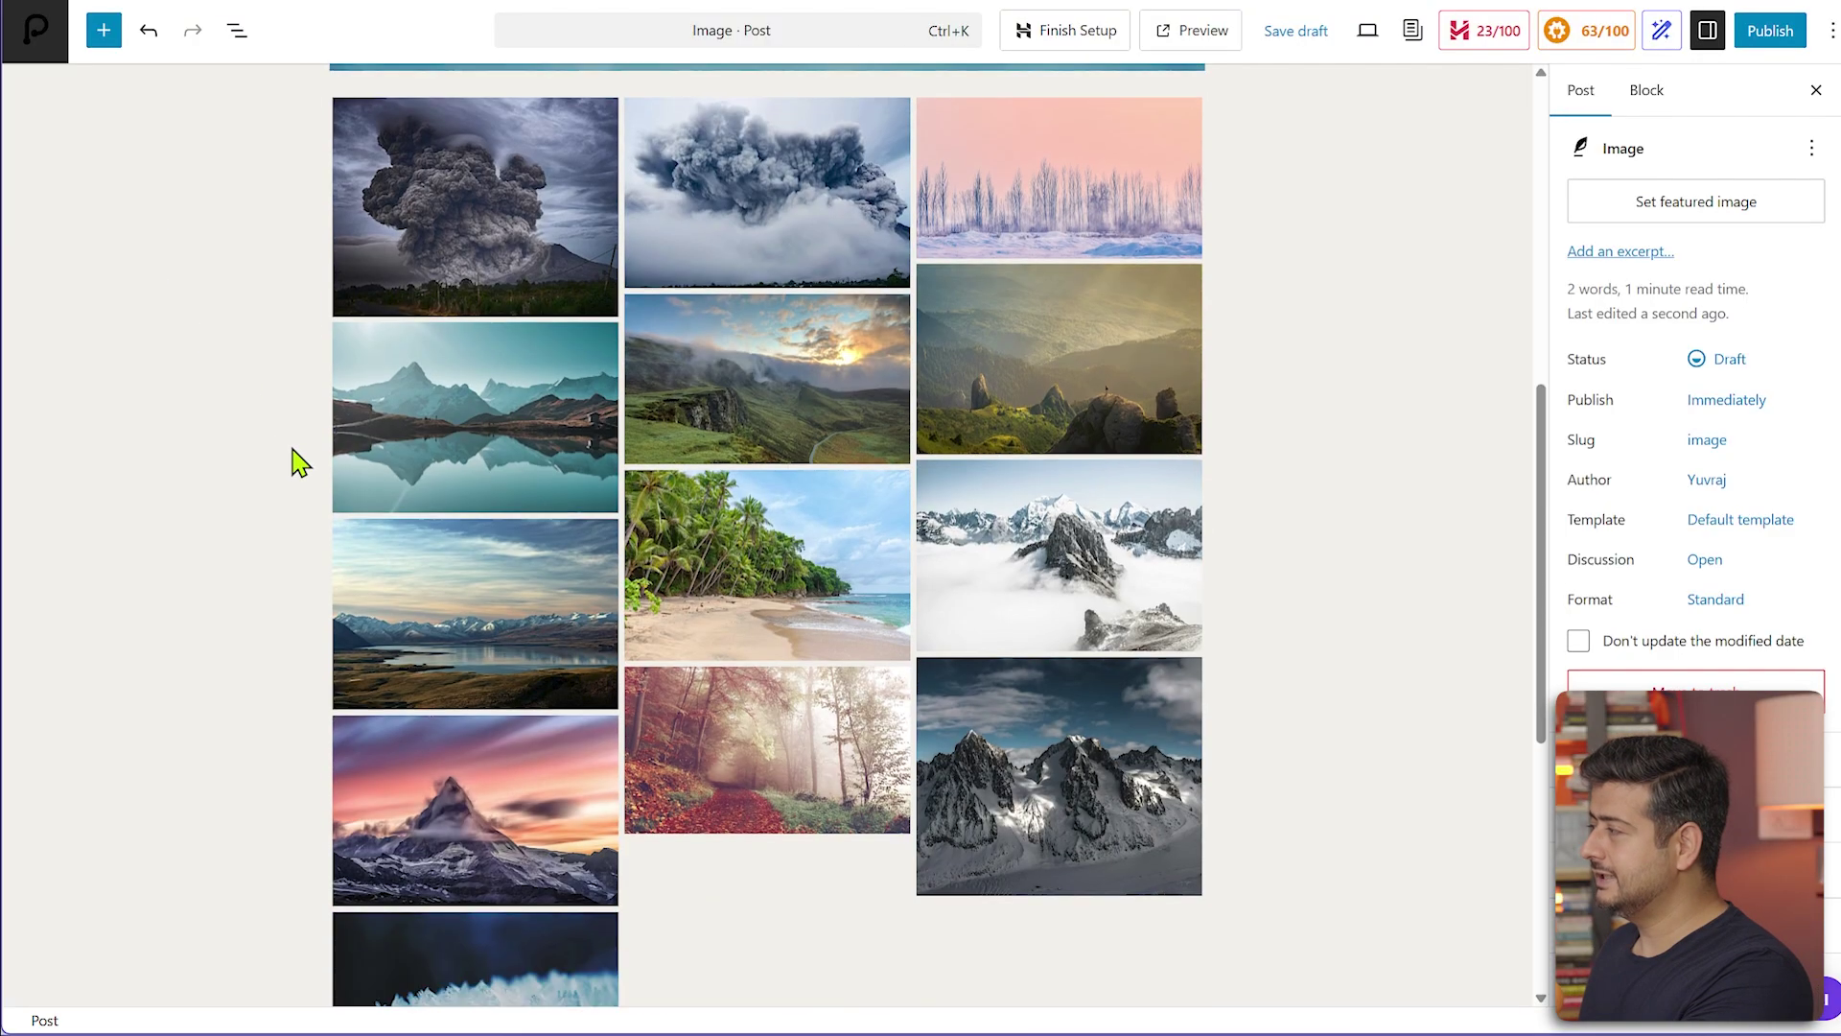
pyautogui.scroll(8, 287, 564)
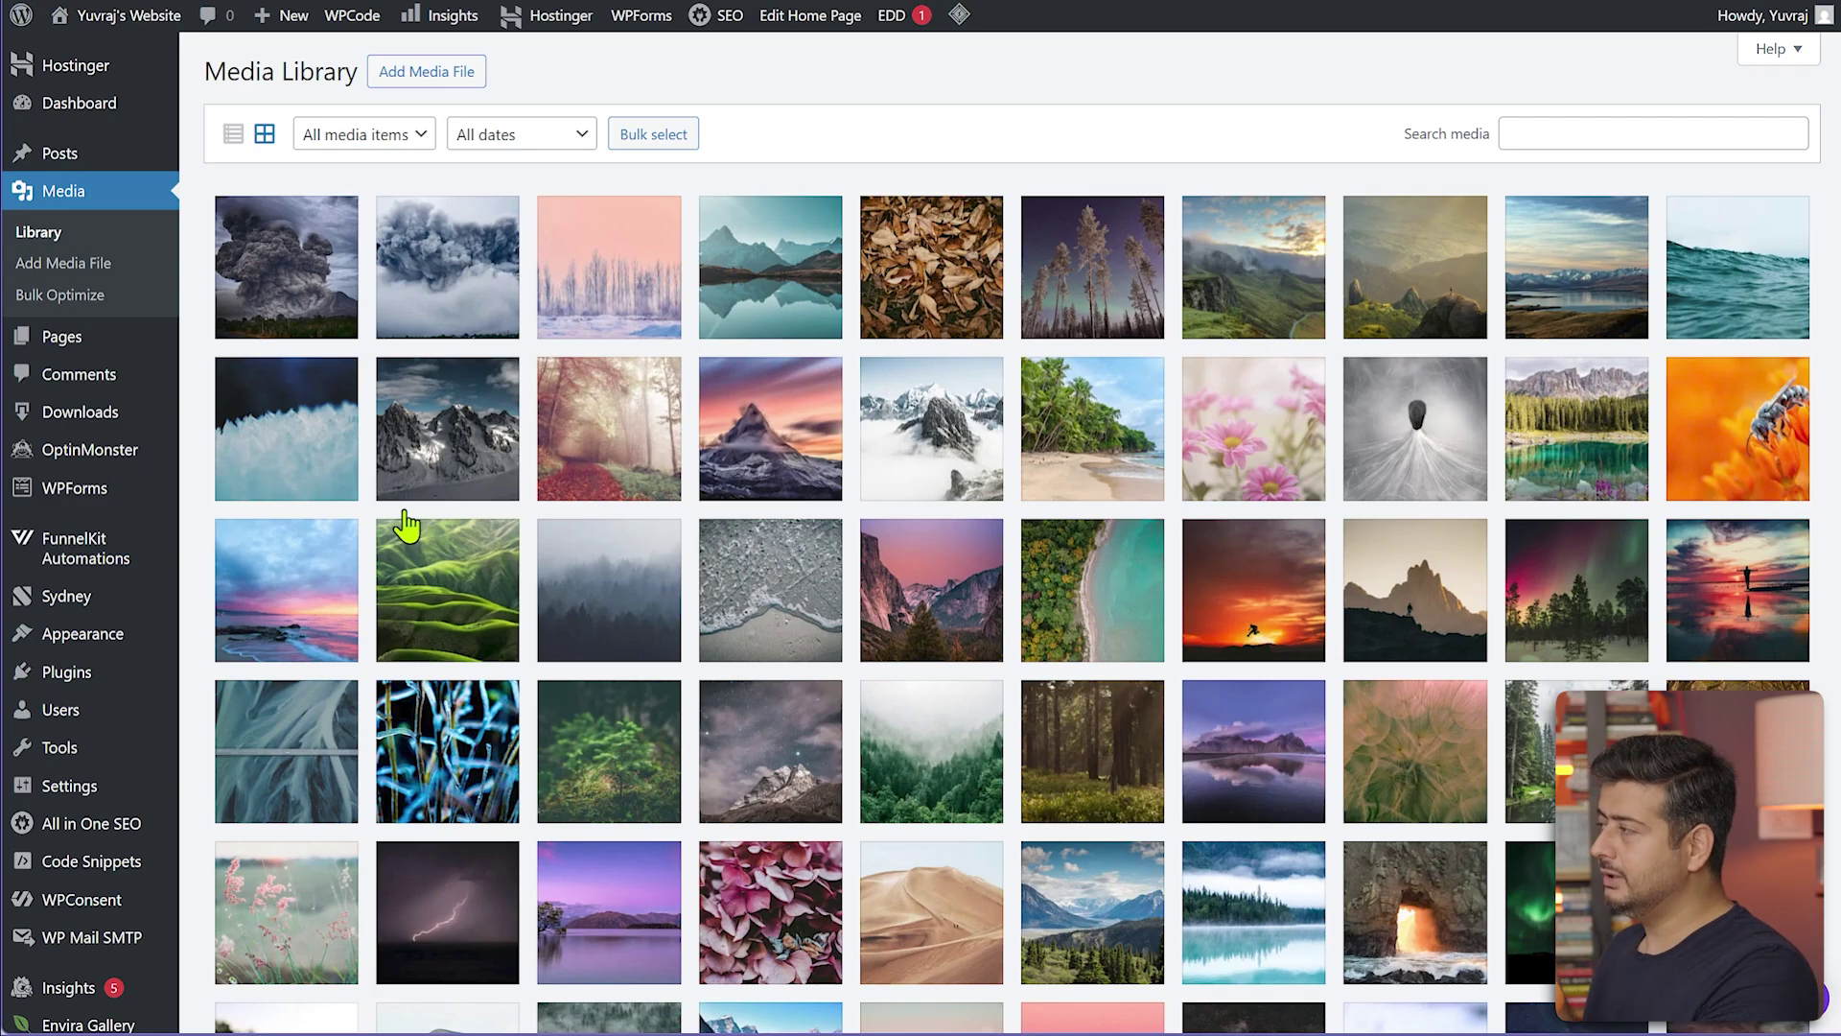
pyautogui.scroll(-7, 413, 537)
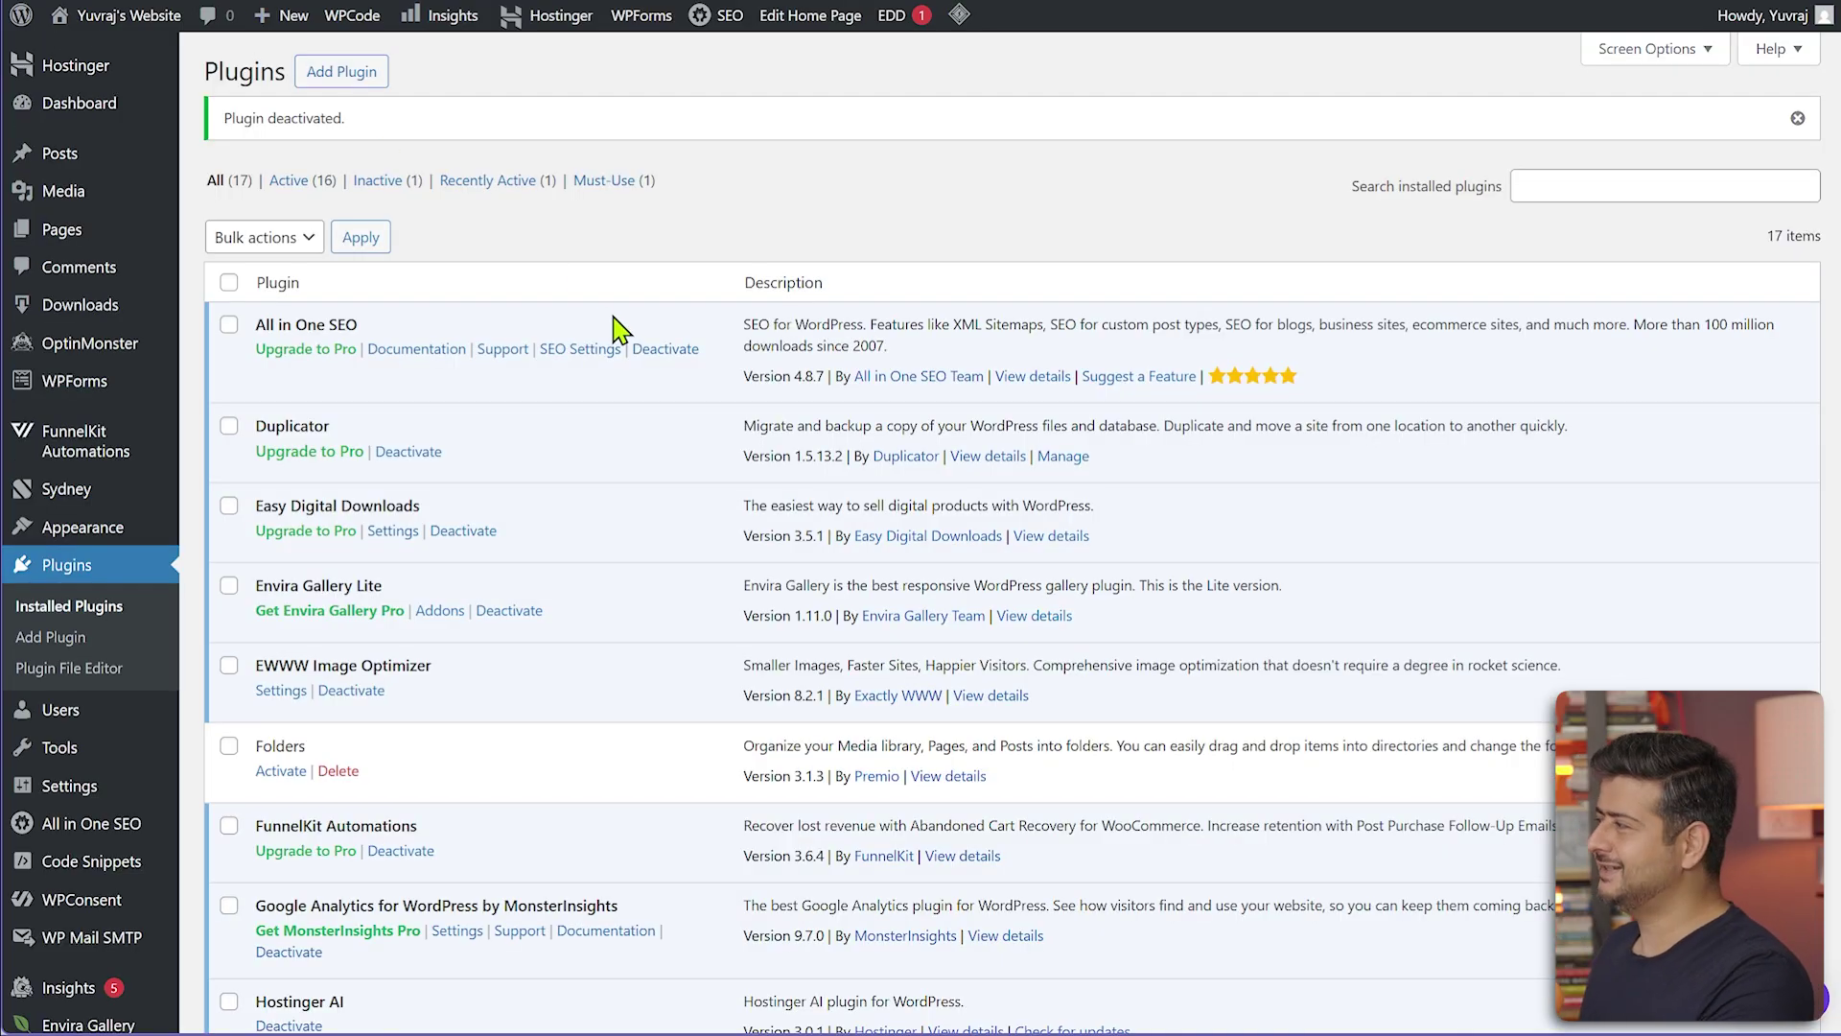
# Reactivate the Folders plugin and reload the media library to check its folder list
pyautogui.click(281, 771)
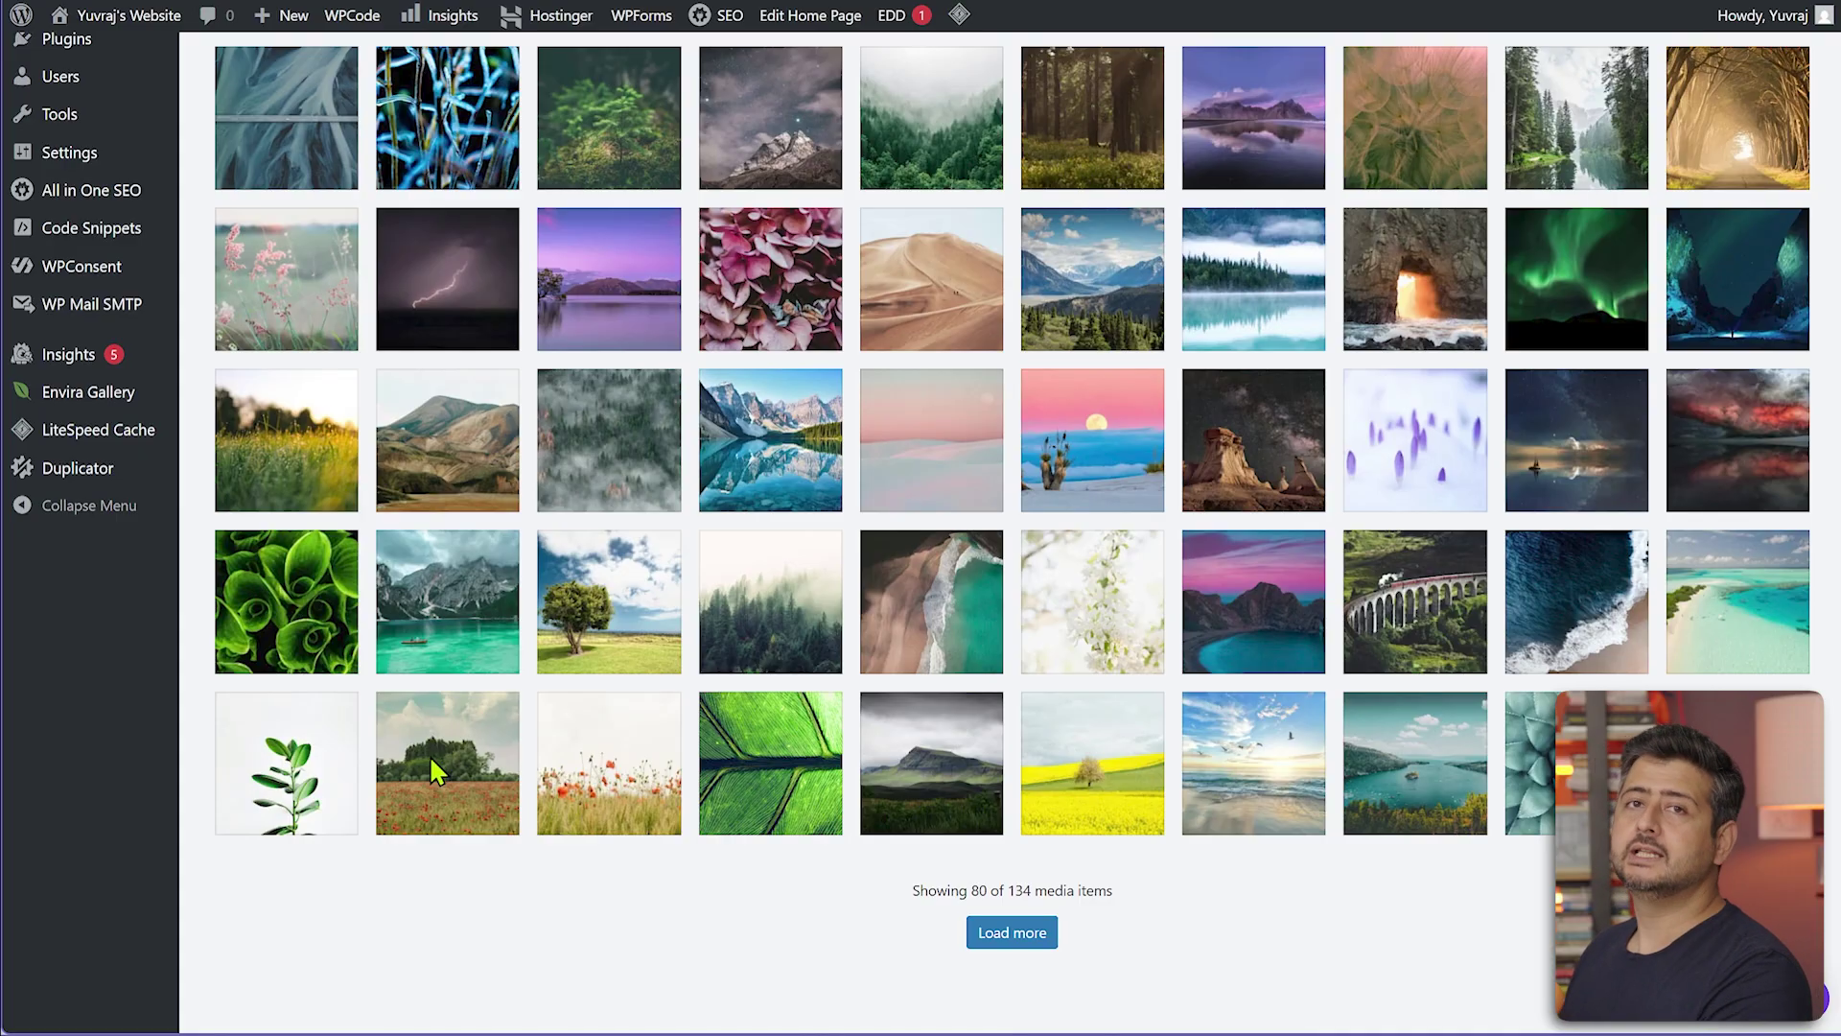
pyautogui.press('F5')
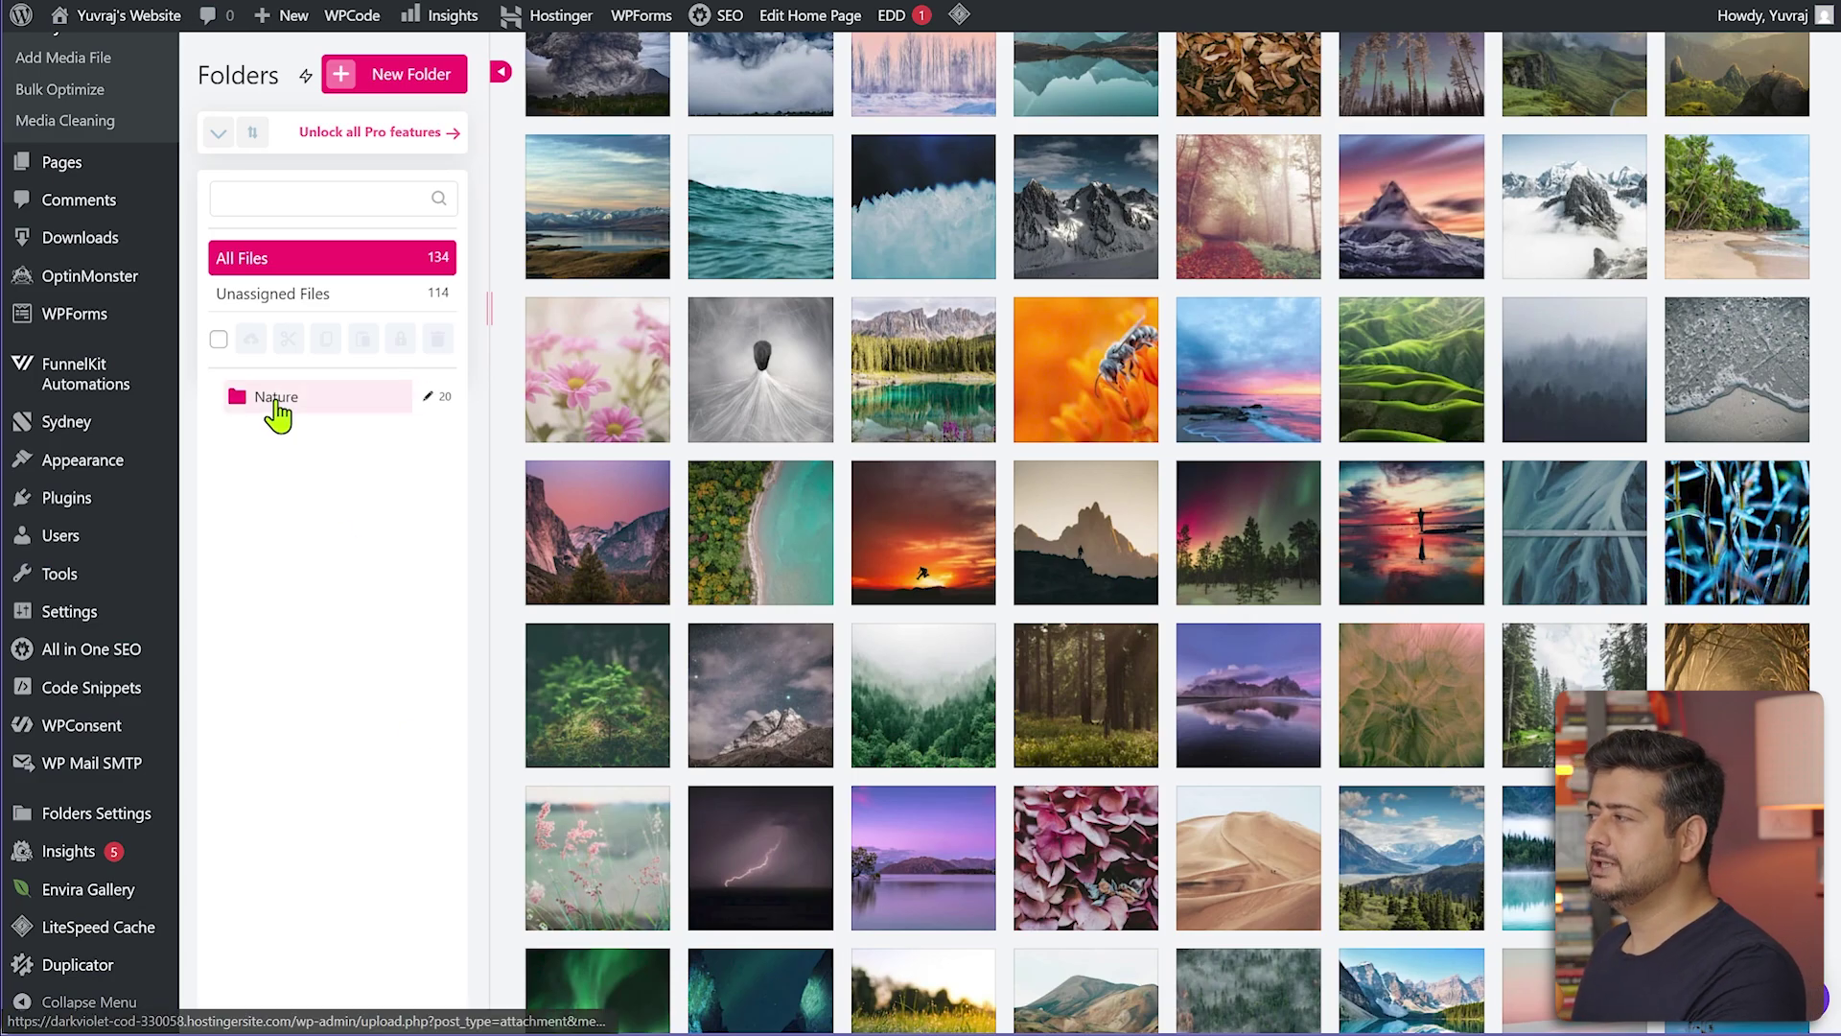
pyautogui.scroll(2, 384, 738)
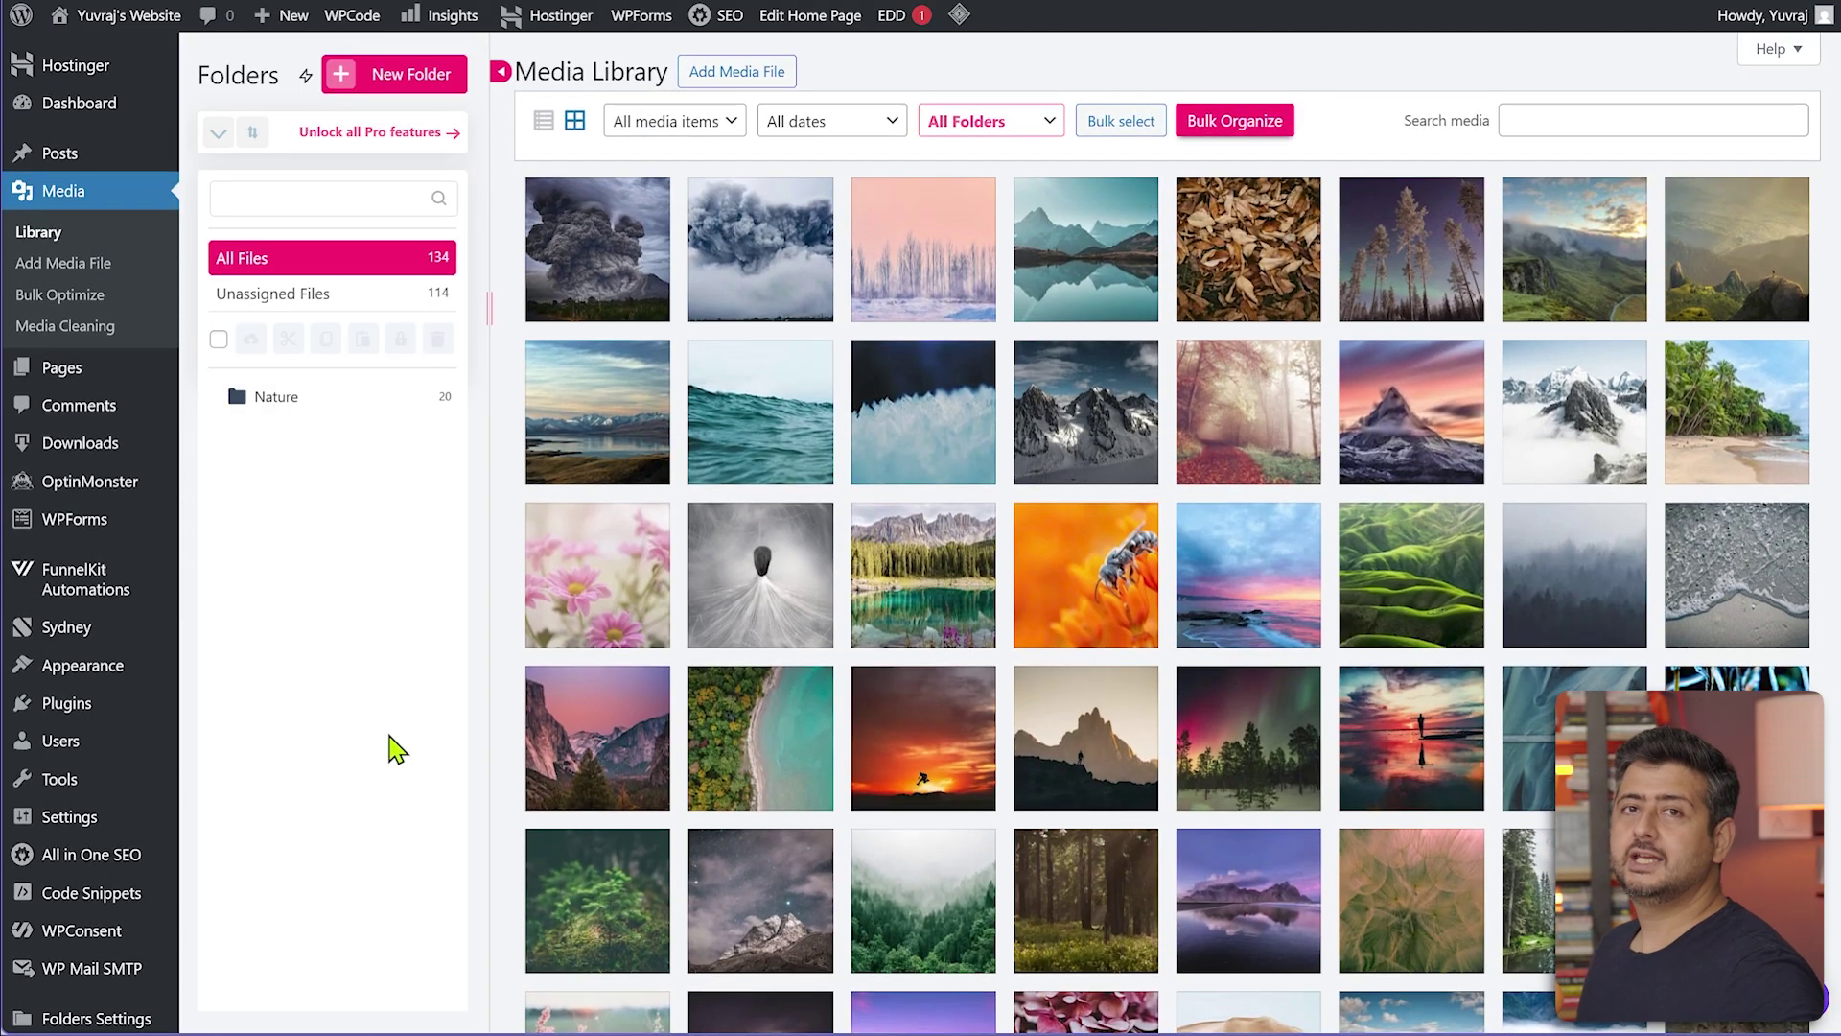